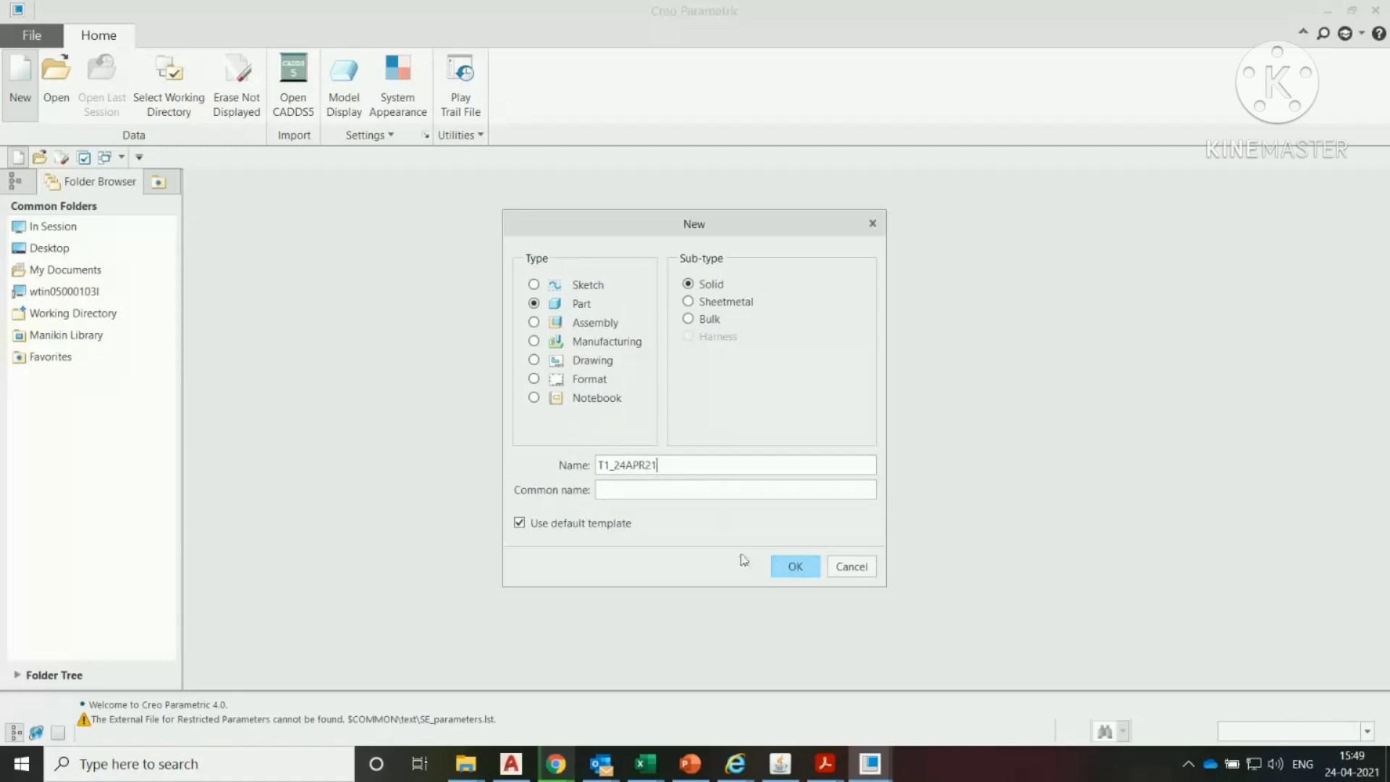
Step: Create the solid part T1_24APR21 with the default template and start defining an internal sketch for an extrusion
click(805, 571)
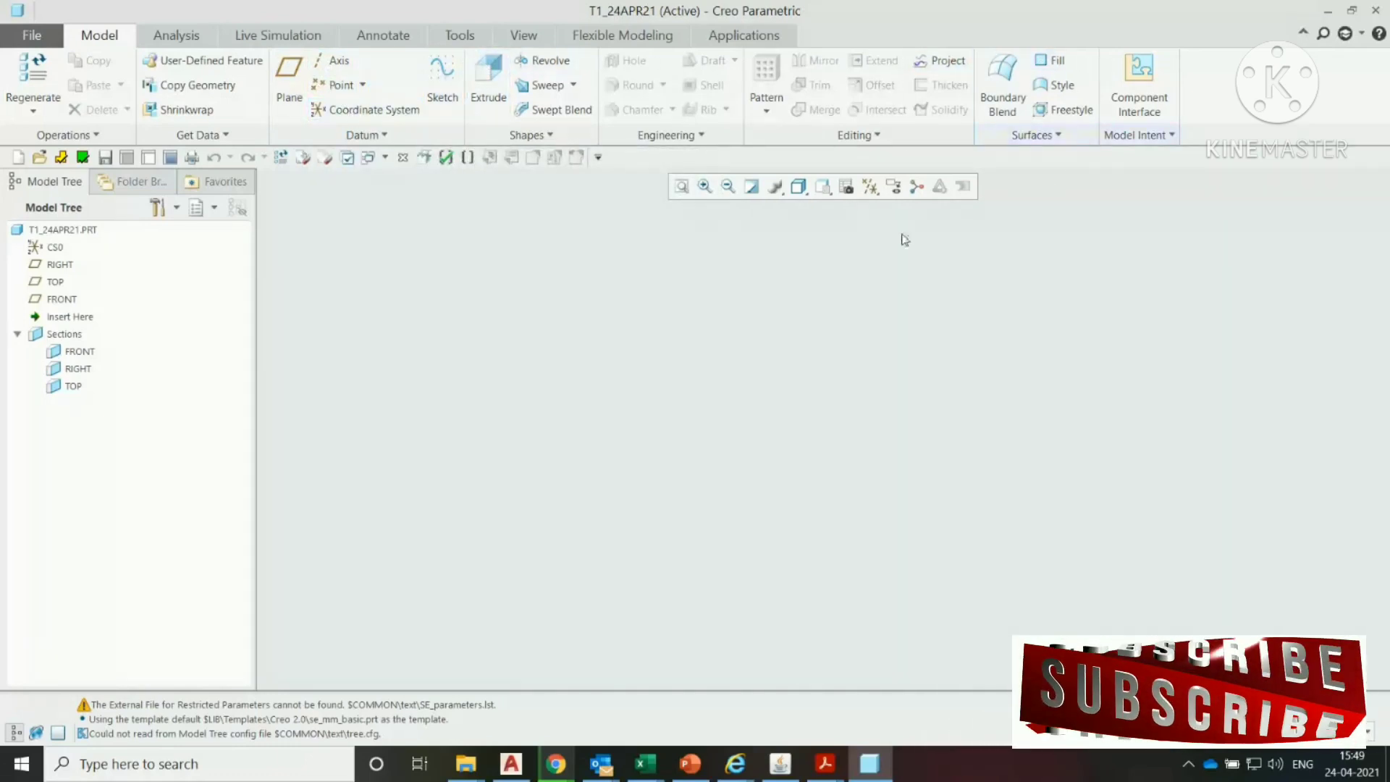
click(487, 79)
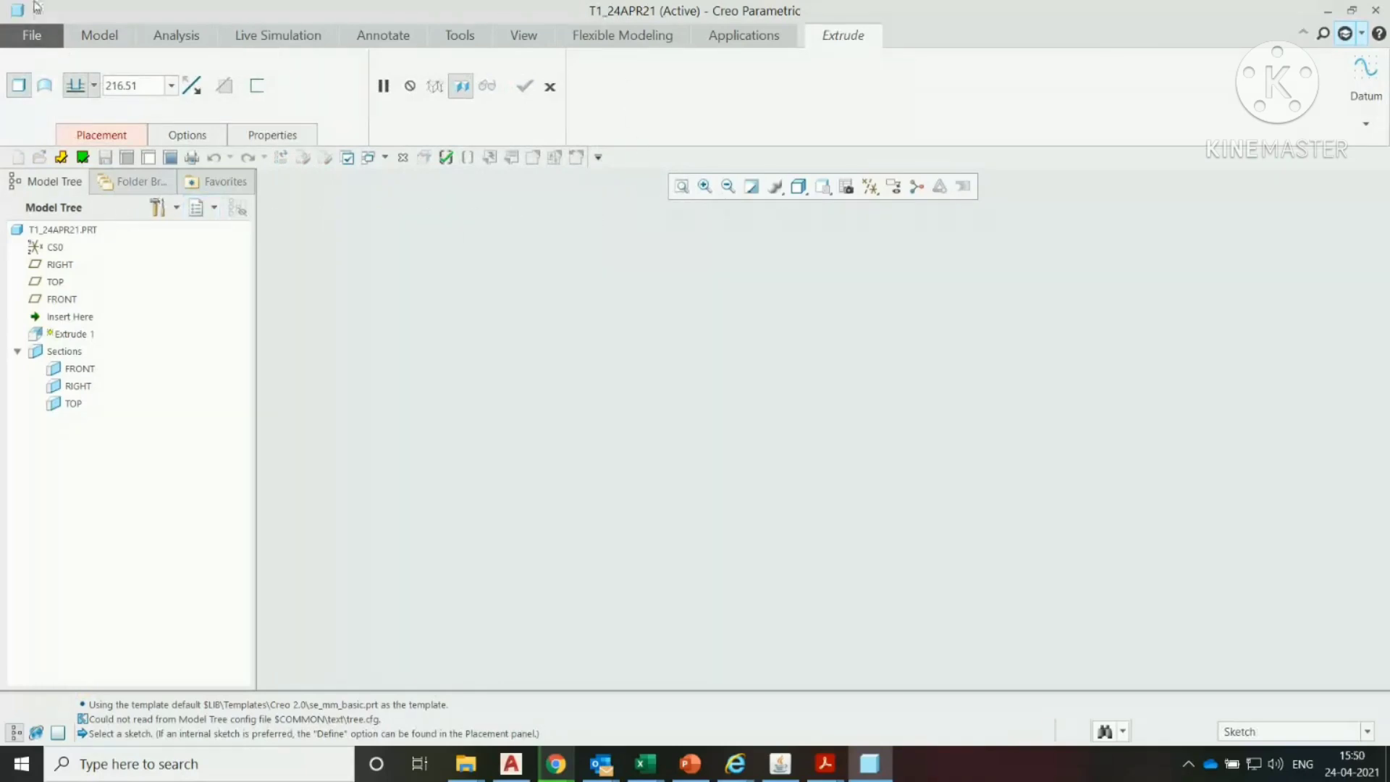
click(132, 139)
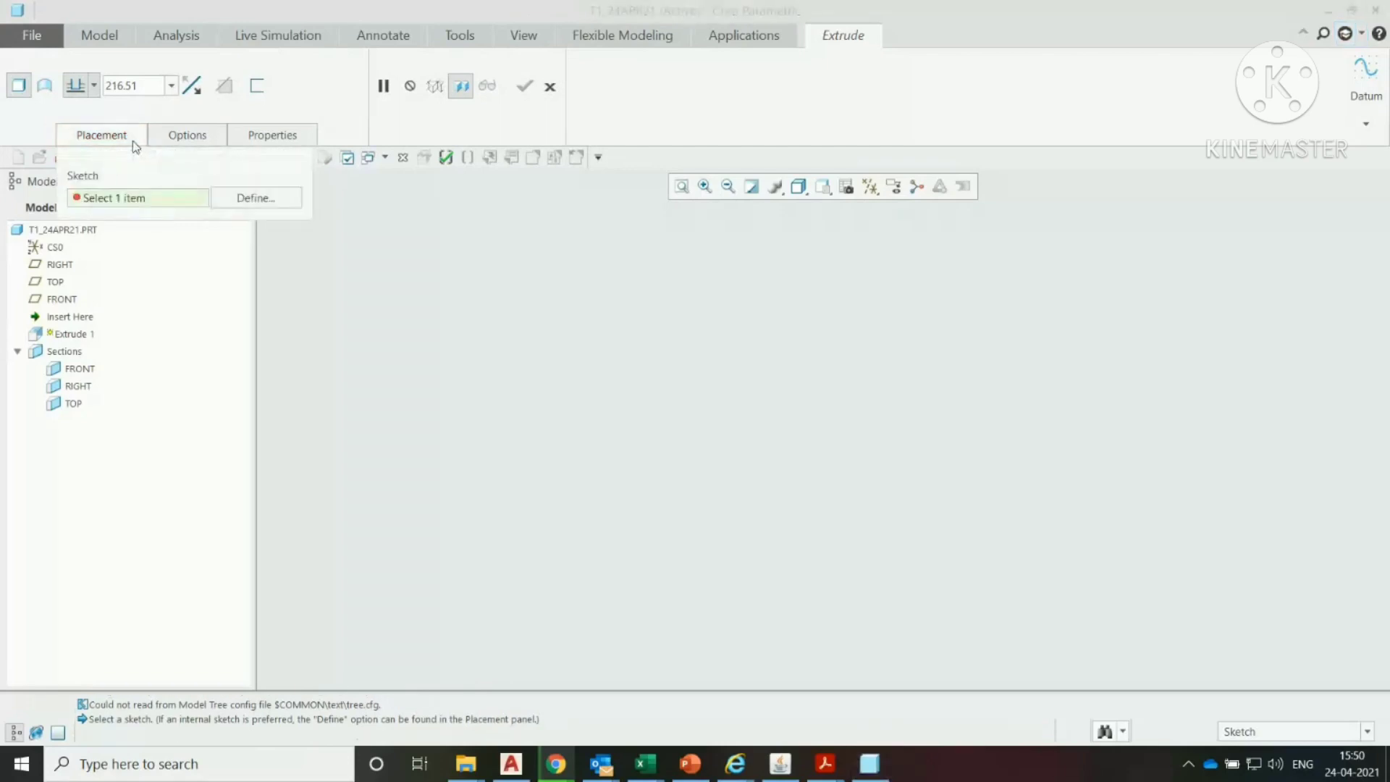
click(264, 201)
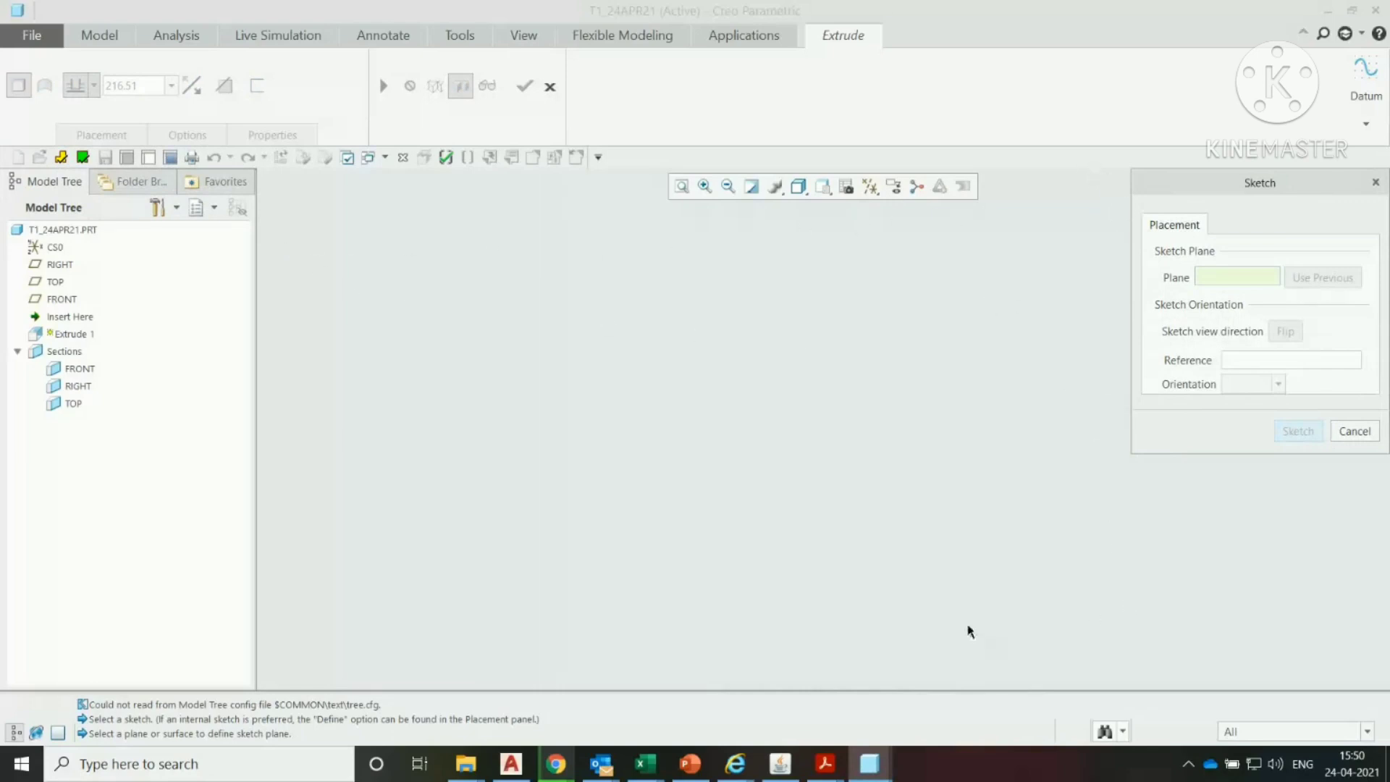
Step: Turn on the display of datum planes and return to the extrusion's sketch setup
click(533, 40)
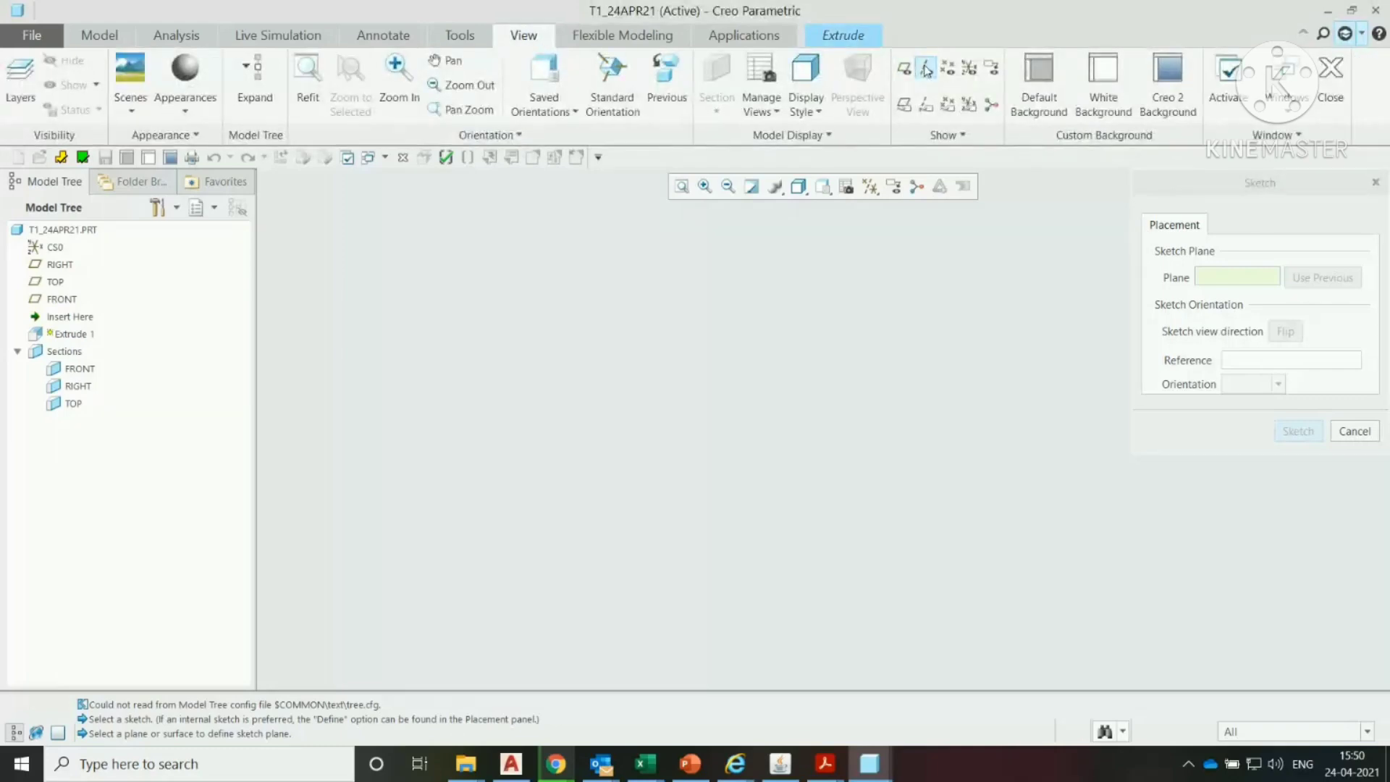
click(910, 70)
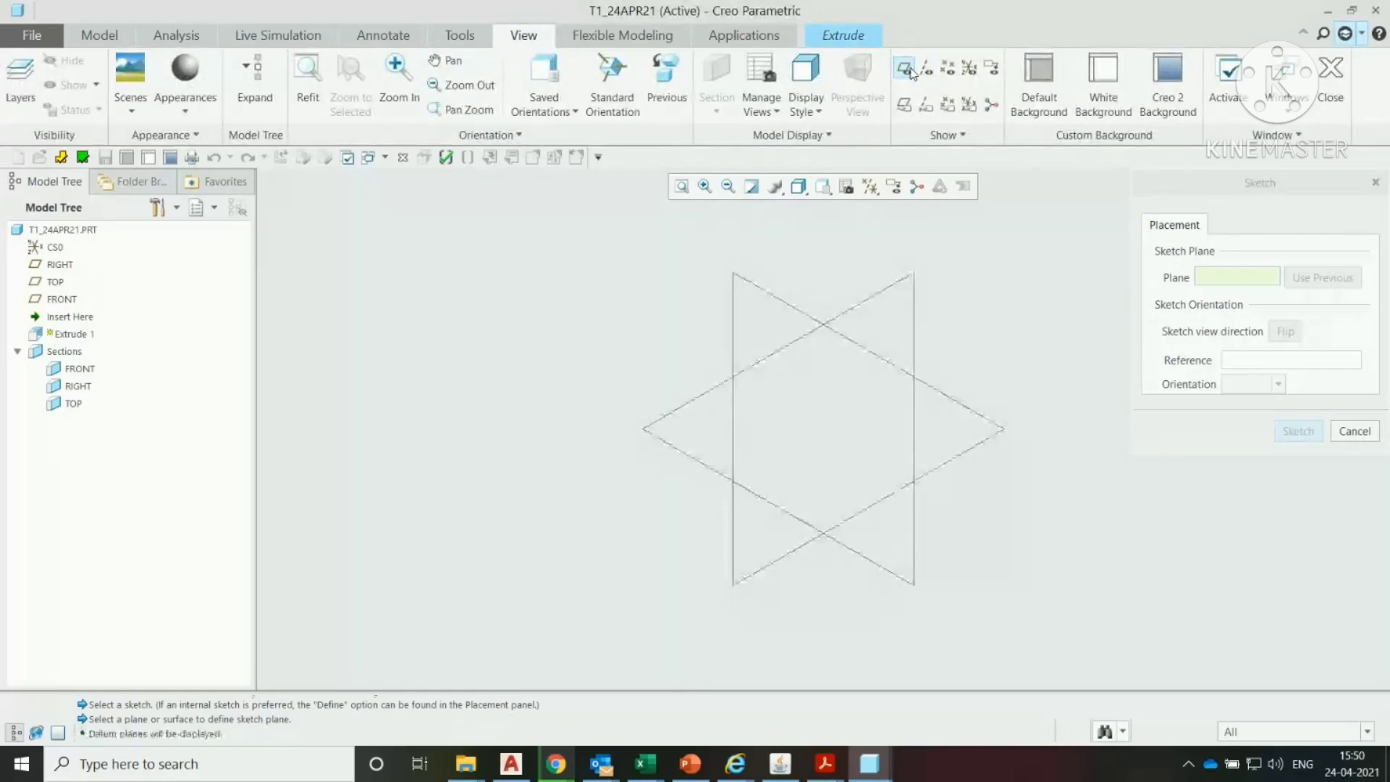
click(856, 40)
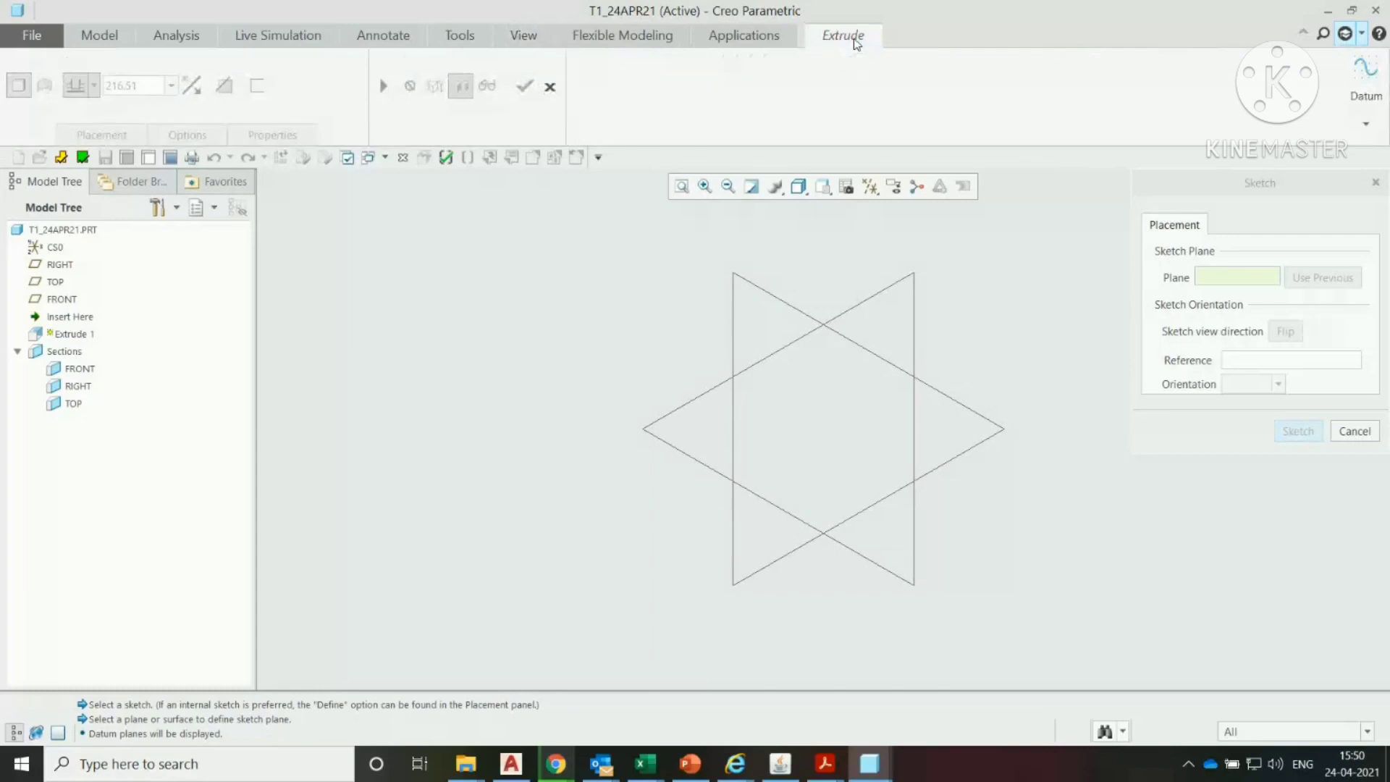
Step: Place the sketch on the RIGHT datum plane with the TOP plane as reference, oriented Top, and enter the sketch
click(913, 325)
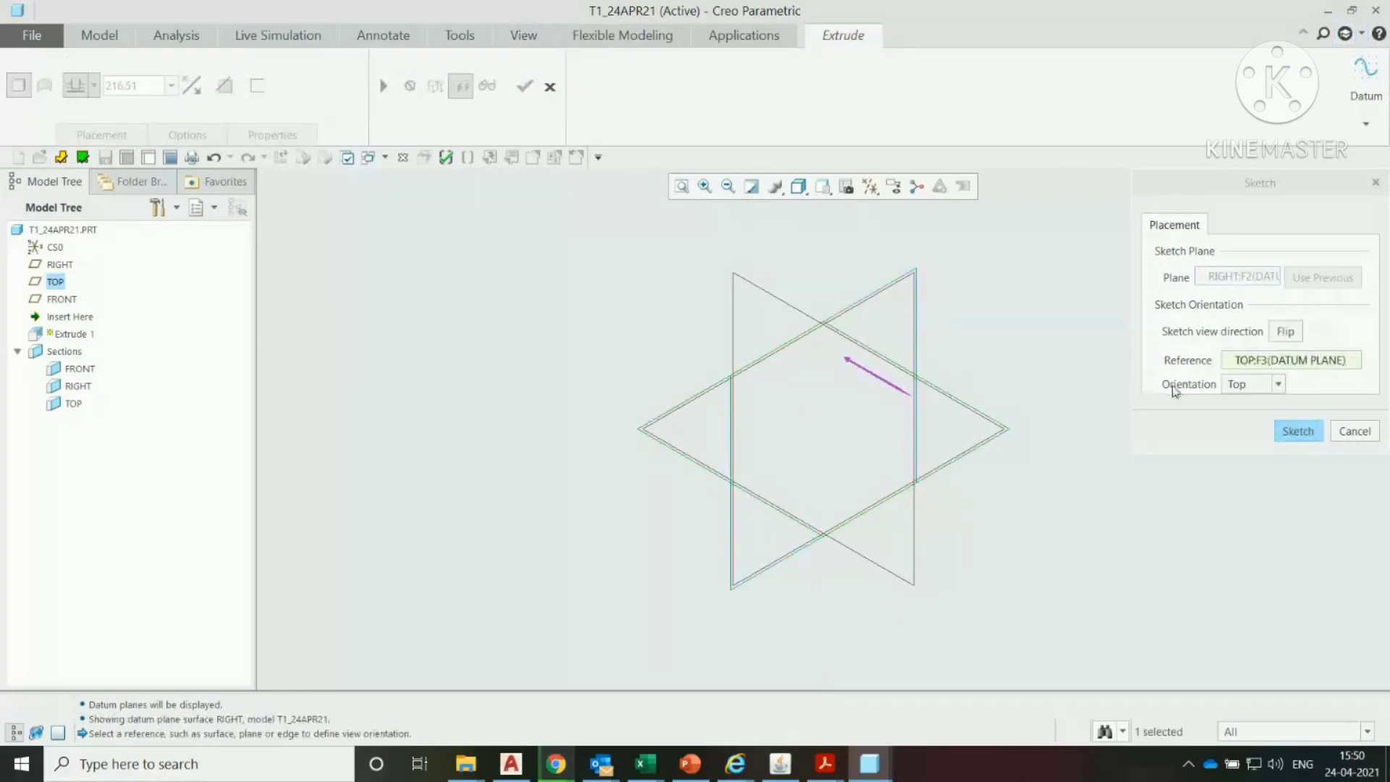
click(1255, 392)
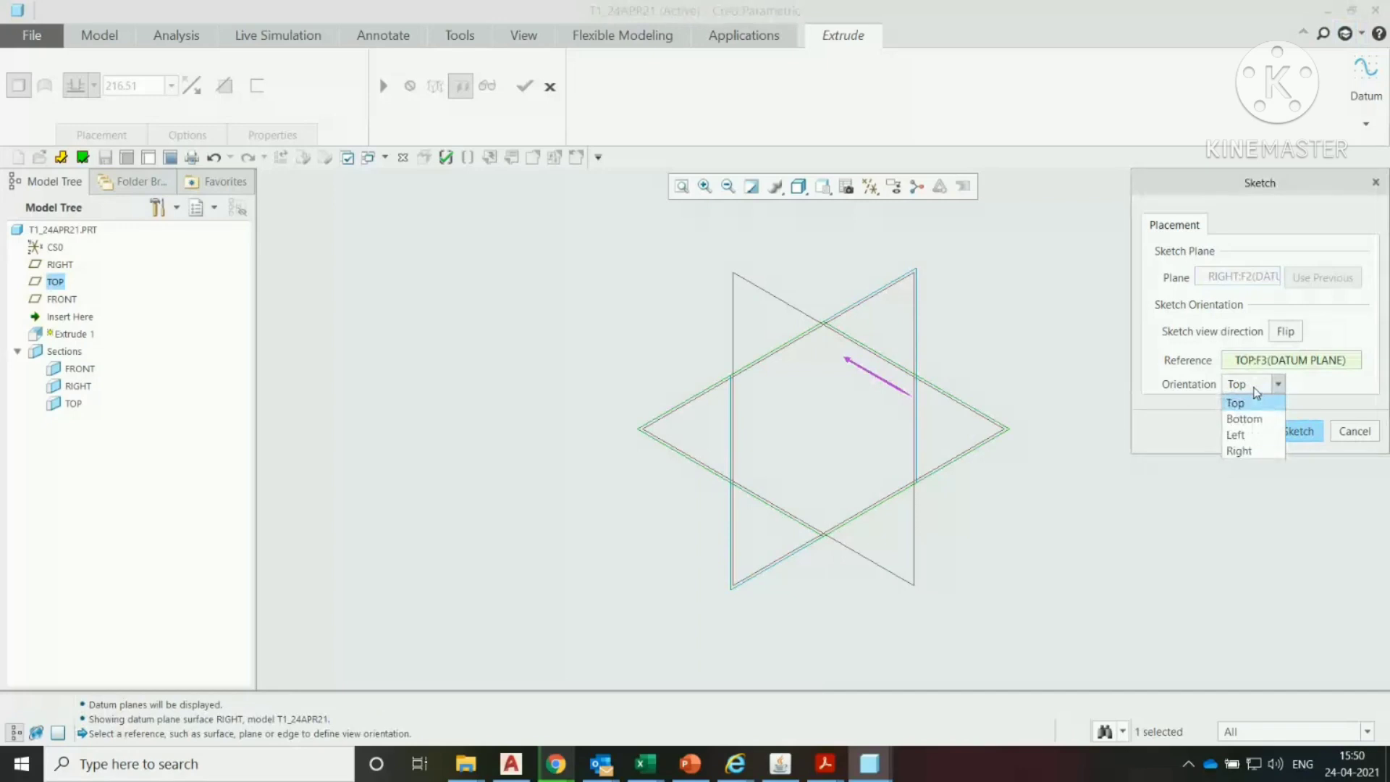
click(1255, 396)
click(1286, 333)
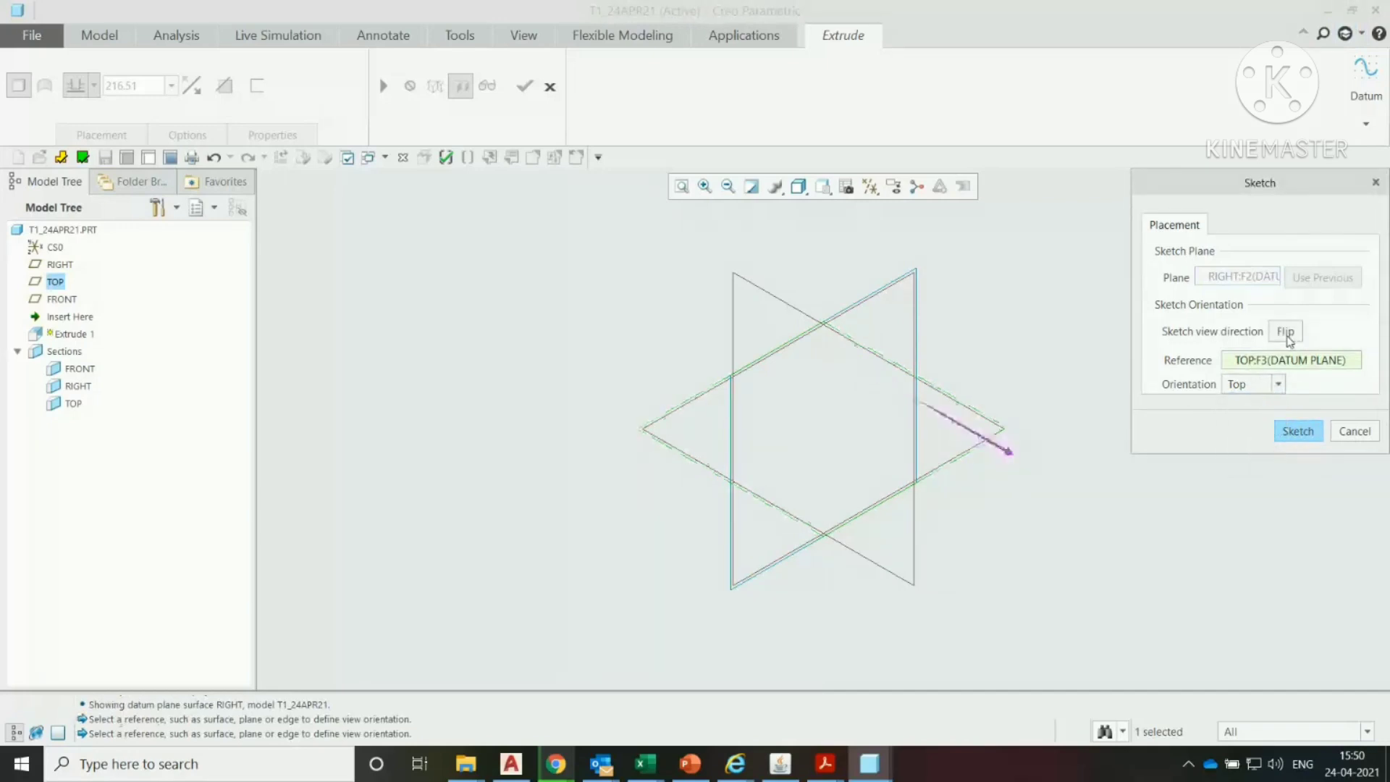
click(1288, 336)
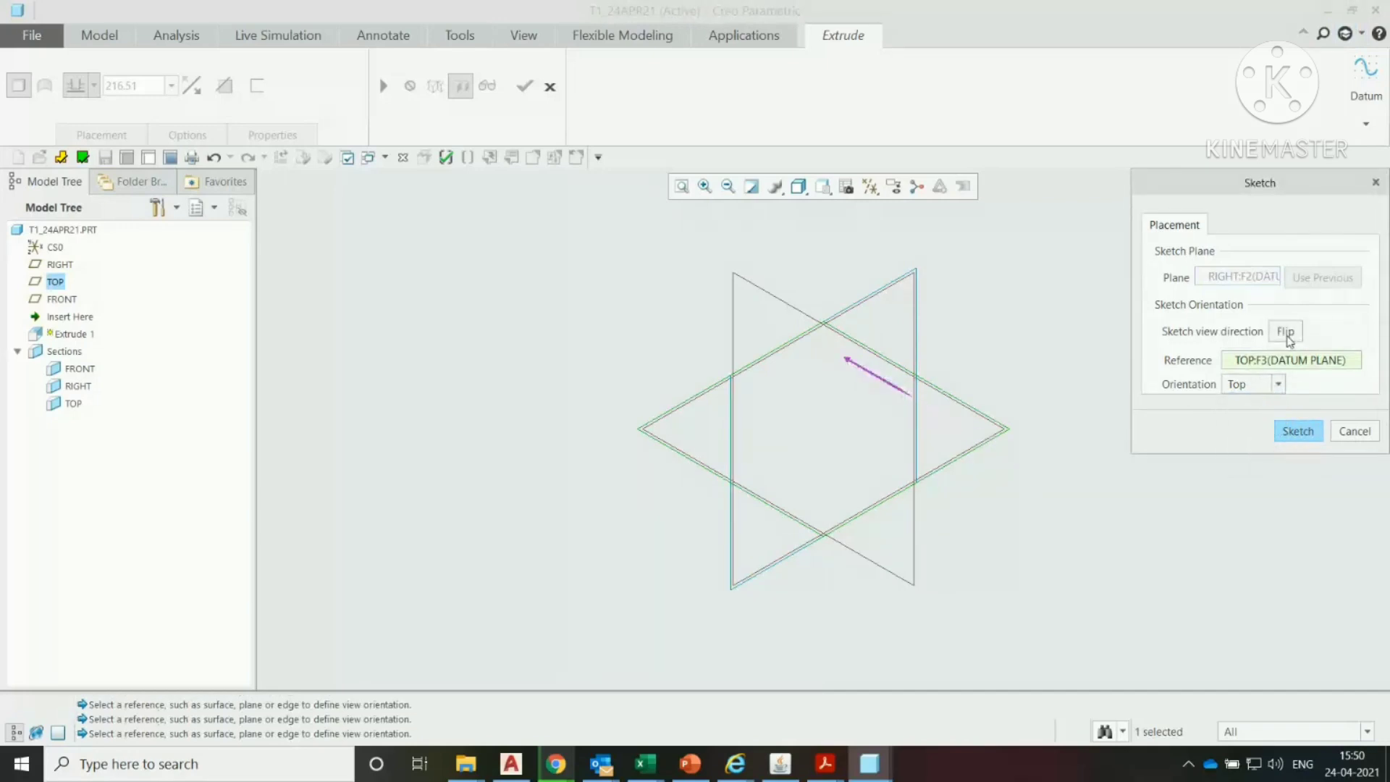
click(1299, 432)
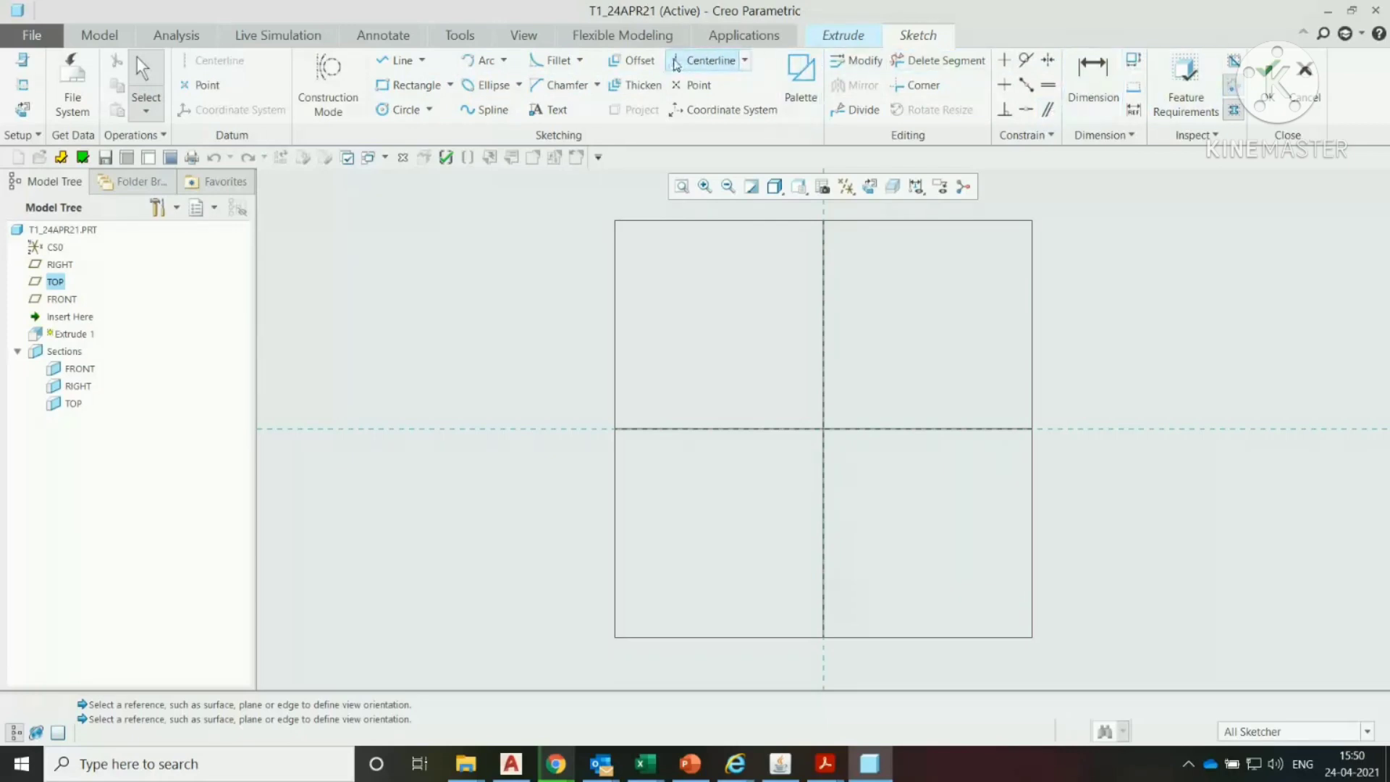
Step: Draw a vertical and a horizontal centerline along the sketch references through the origin
click(673, 64)
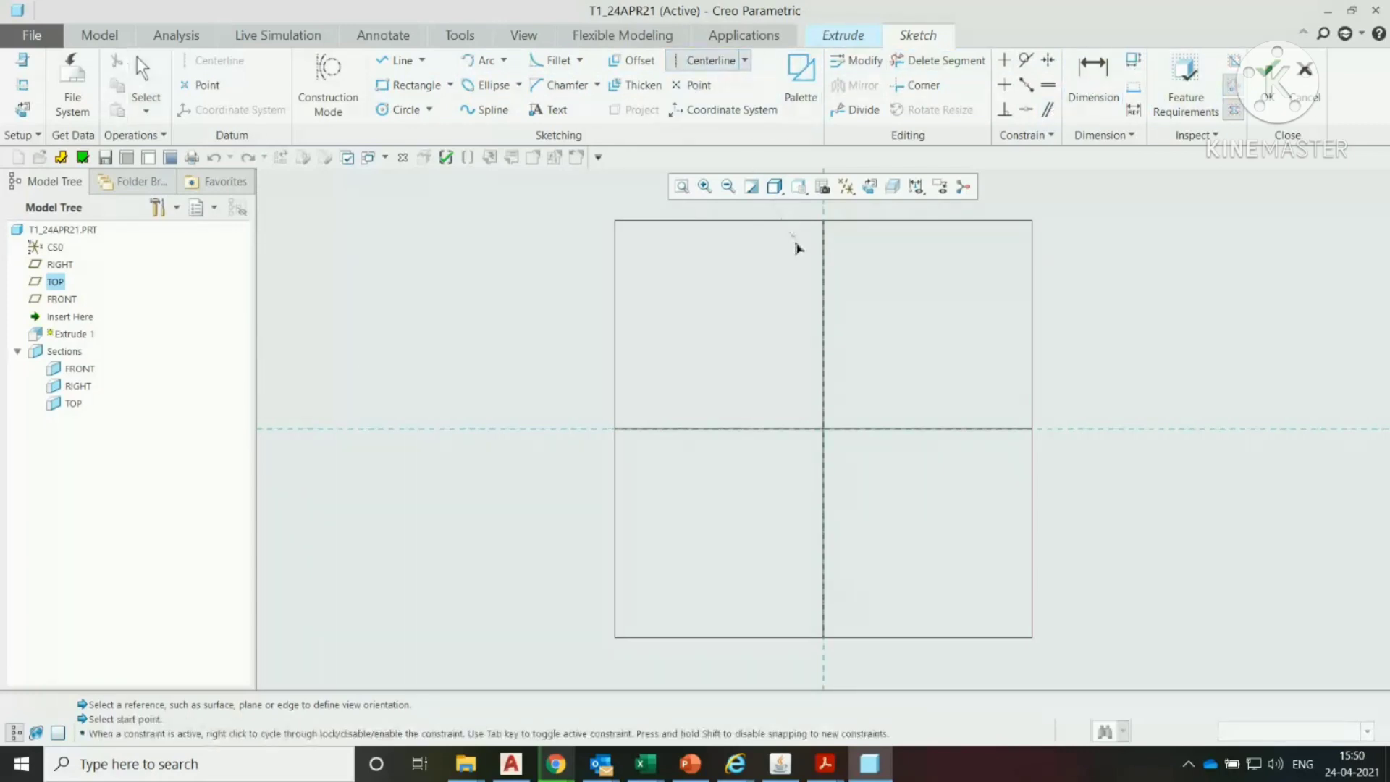
click(822, 307)
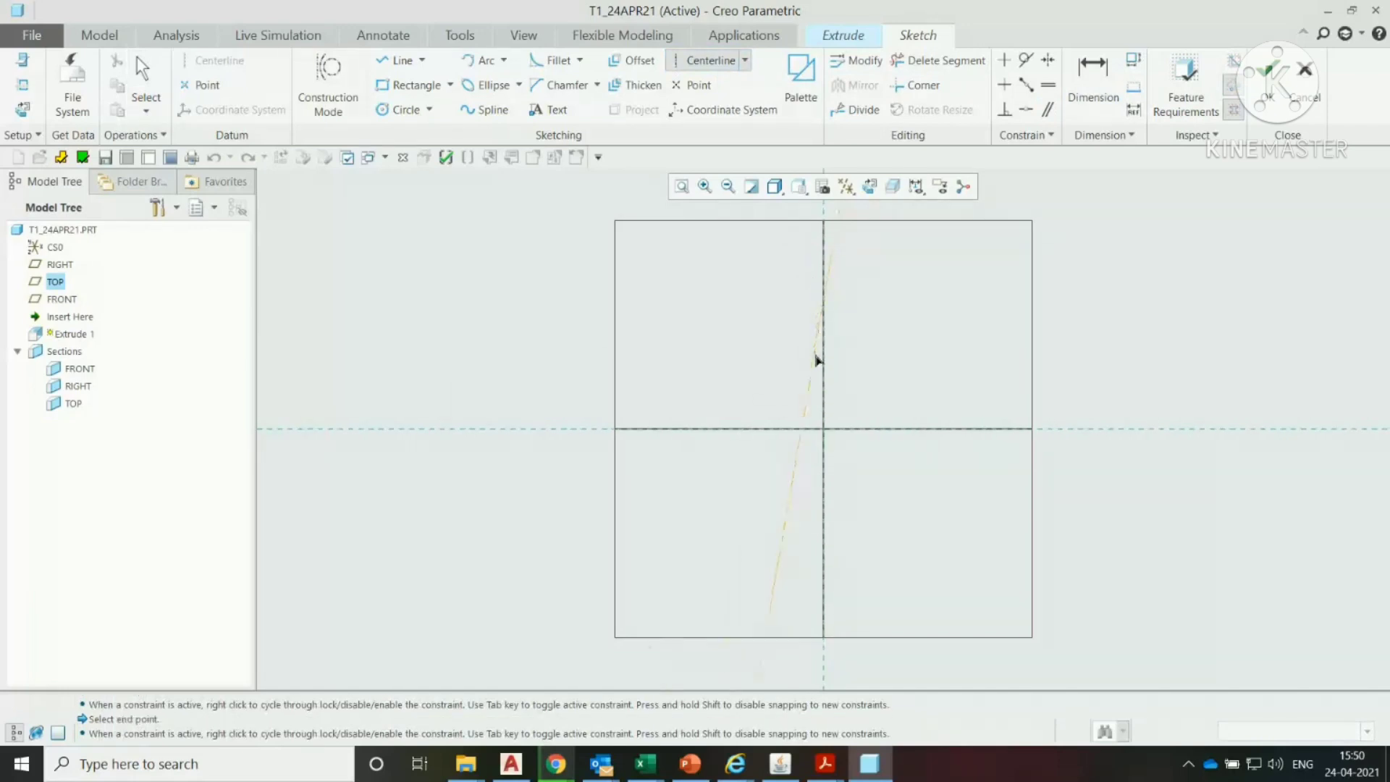
click(824, 380)
click(876, 429)
middle_click(924, 345)
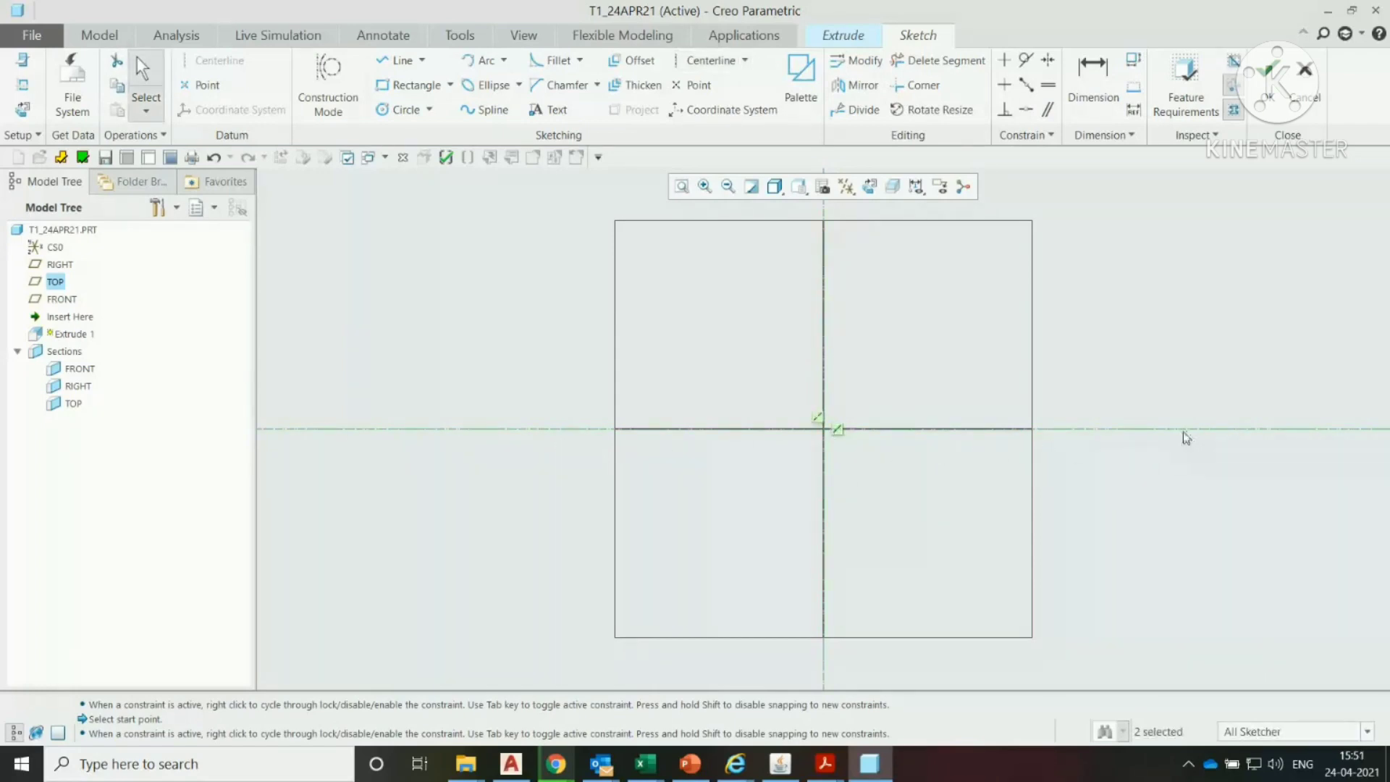
Step: Sketch a rectangle about 275 by 140 mm across the origin, symmetric about the horizontal centerline
click(409, 84)
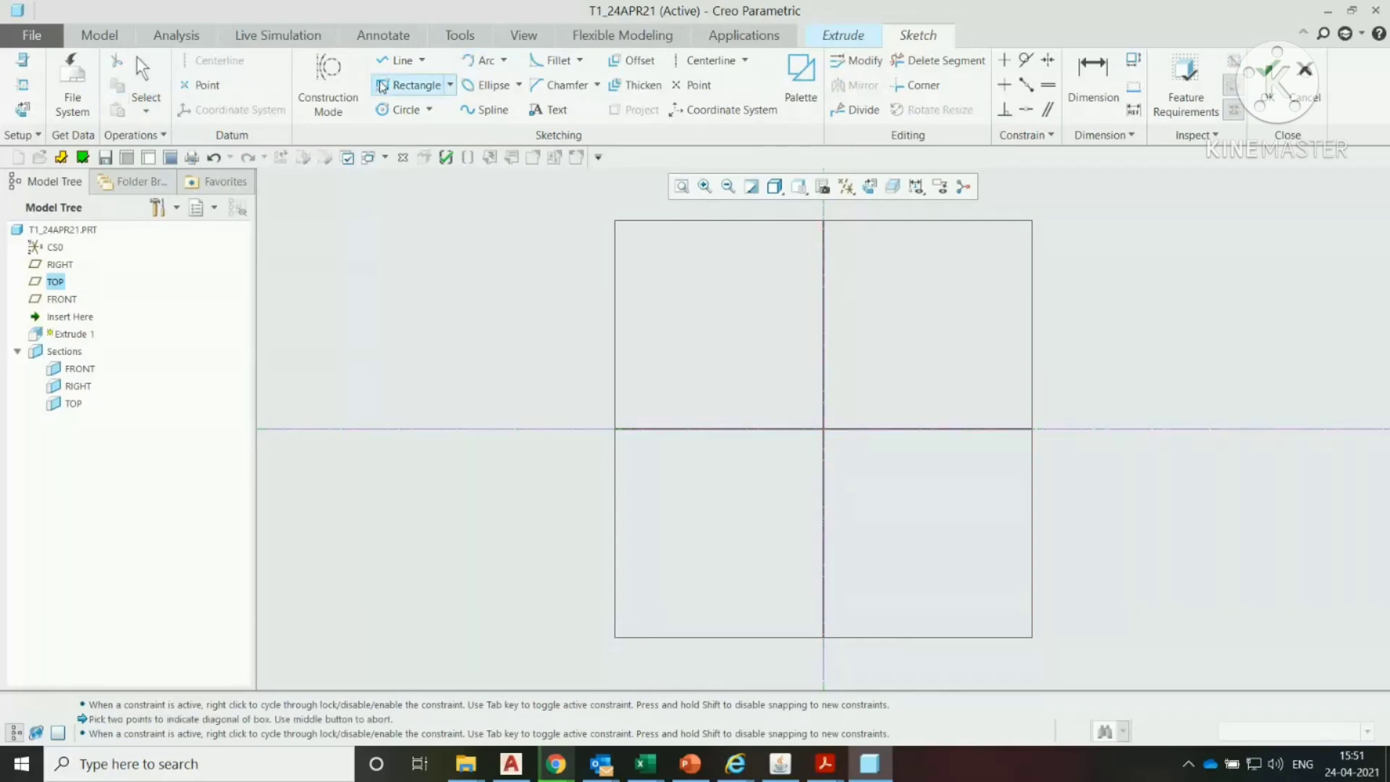
click(729, 372)
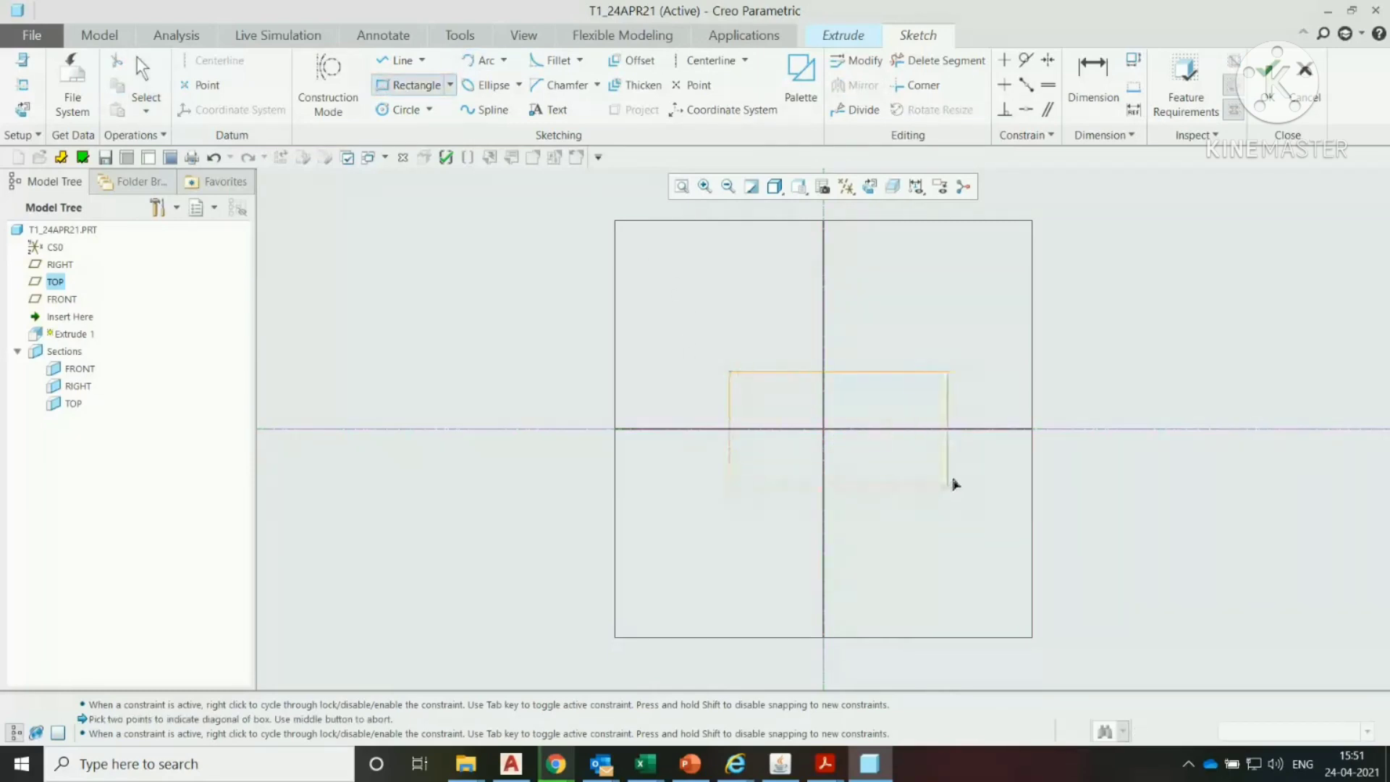
click(957, 500)
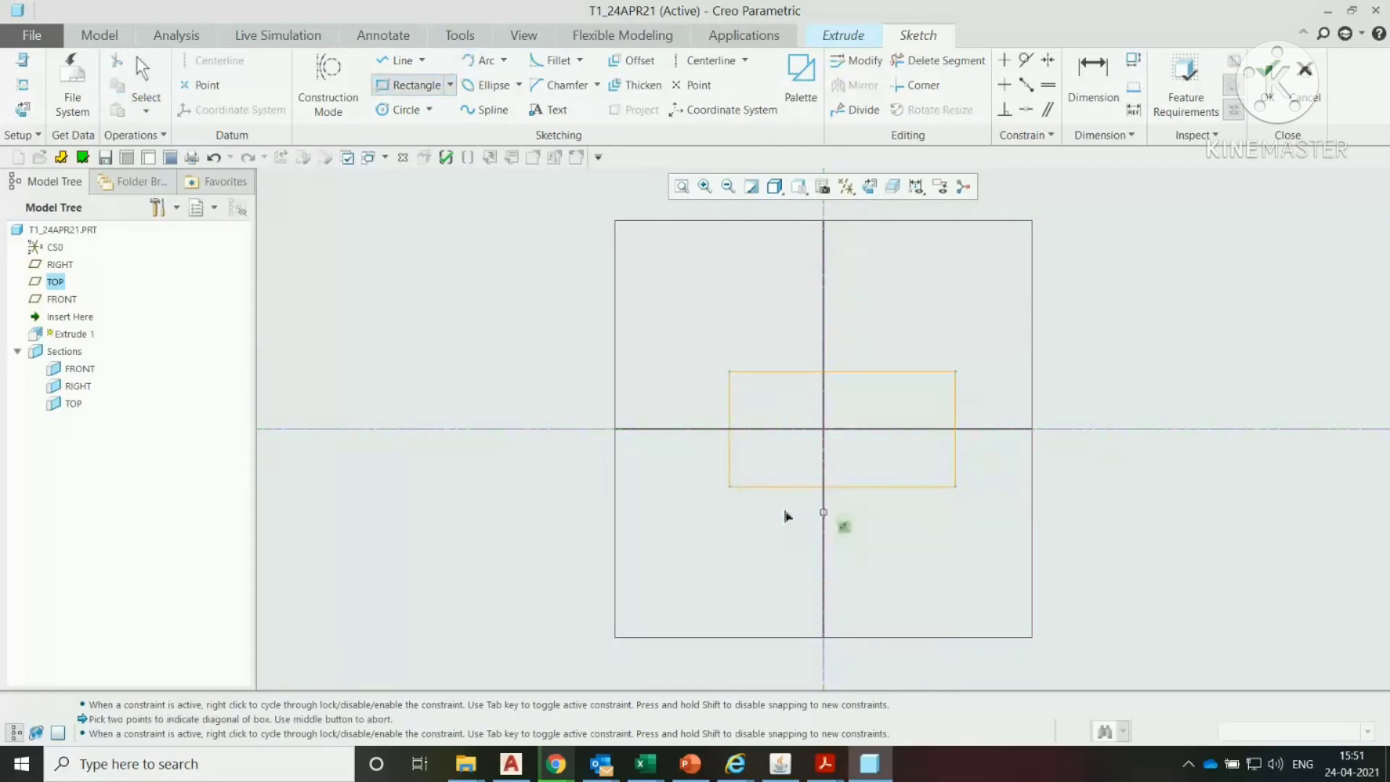
middle_click(713, 389)
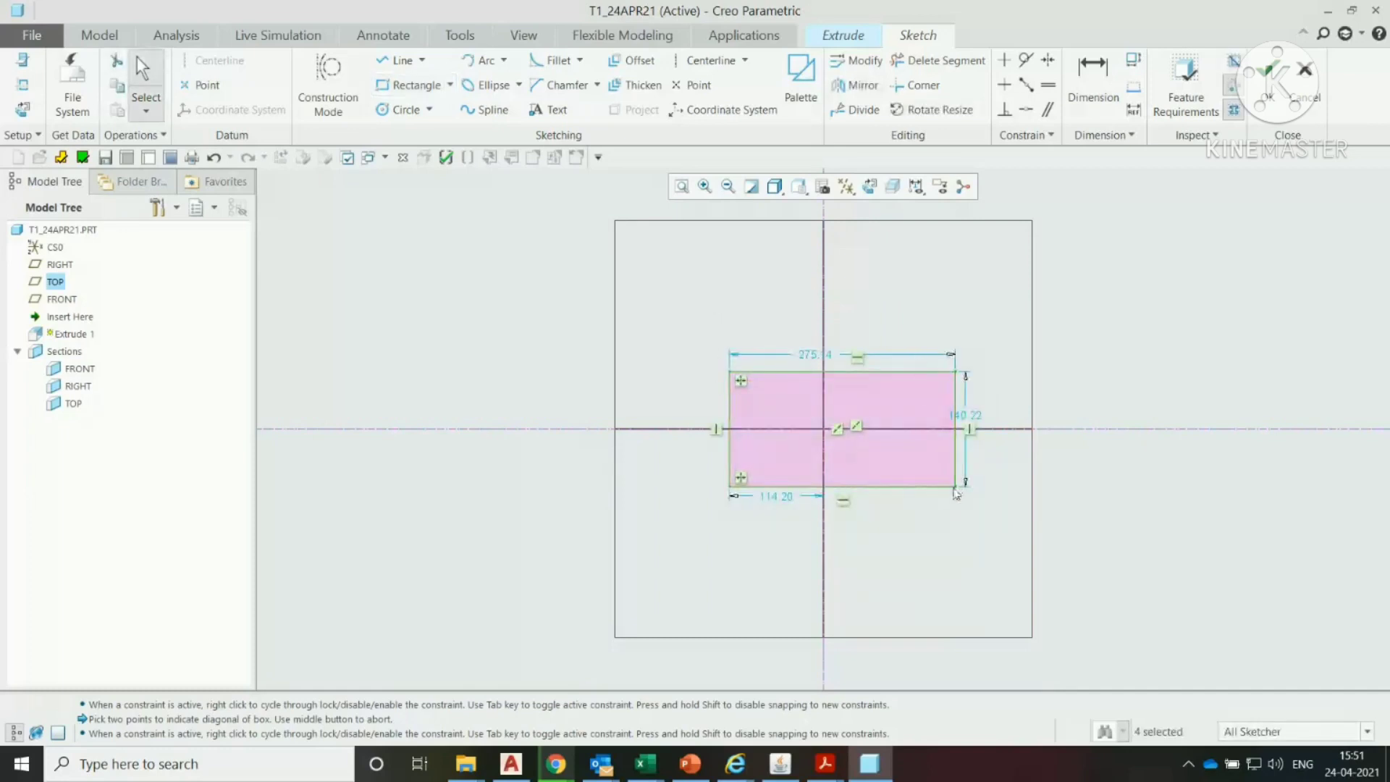
Step: Set the rectangle's width to 500 mm and its left edge's distance from the vertical centerline to 250 mm
double_click(811, 355)
text(500)
key(Return)
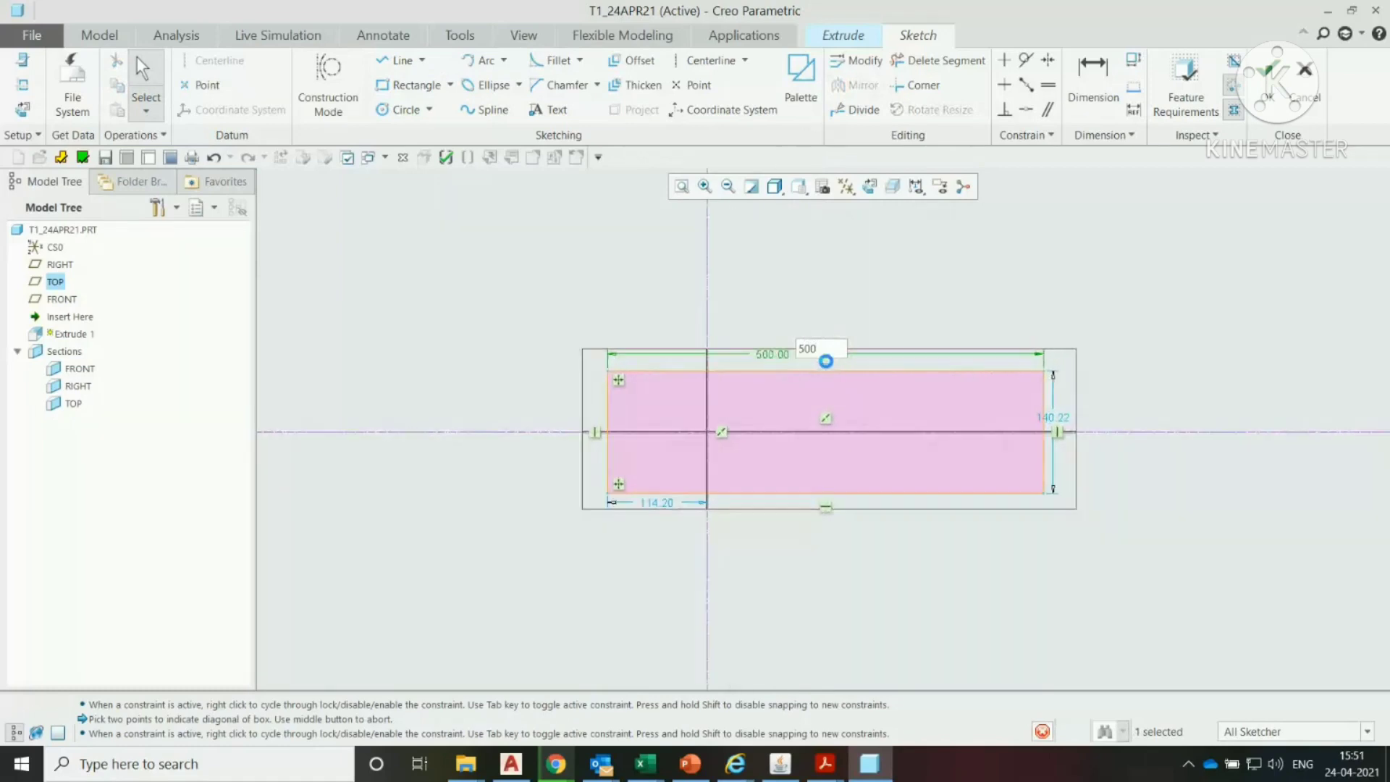
drag(647, 508, 647, 537)
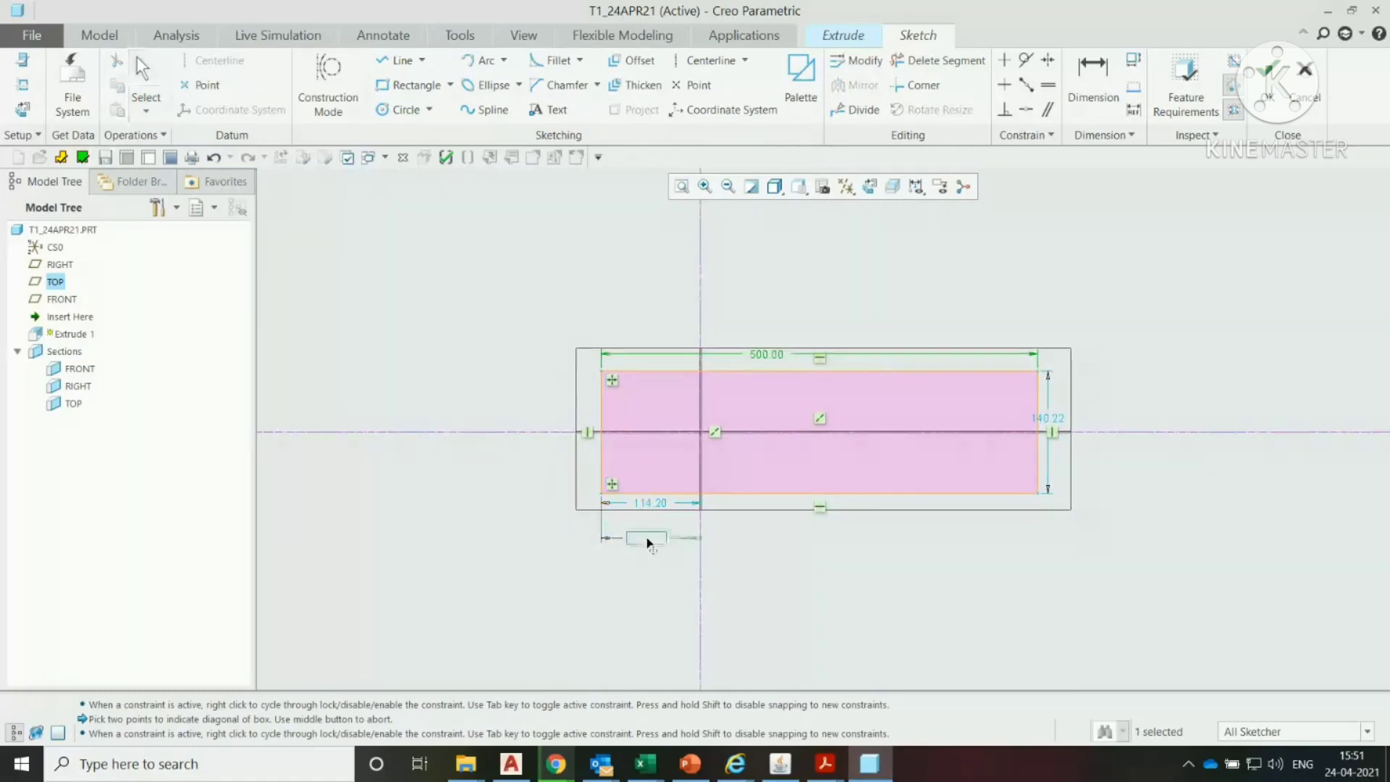
double_click(646, 537)
text(250)
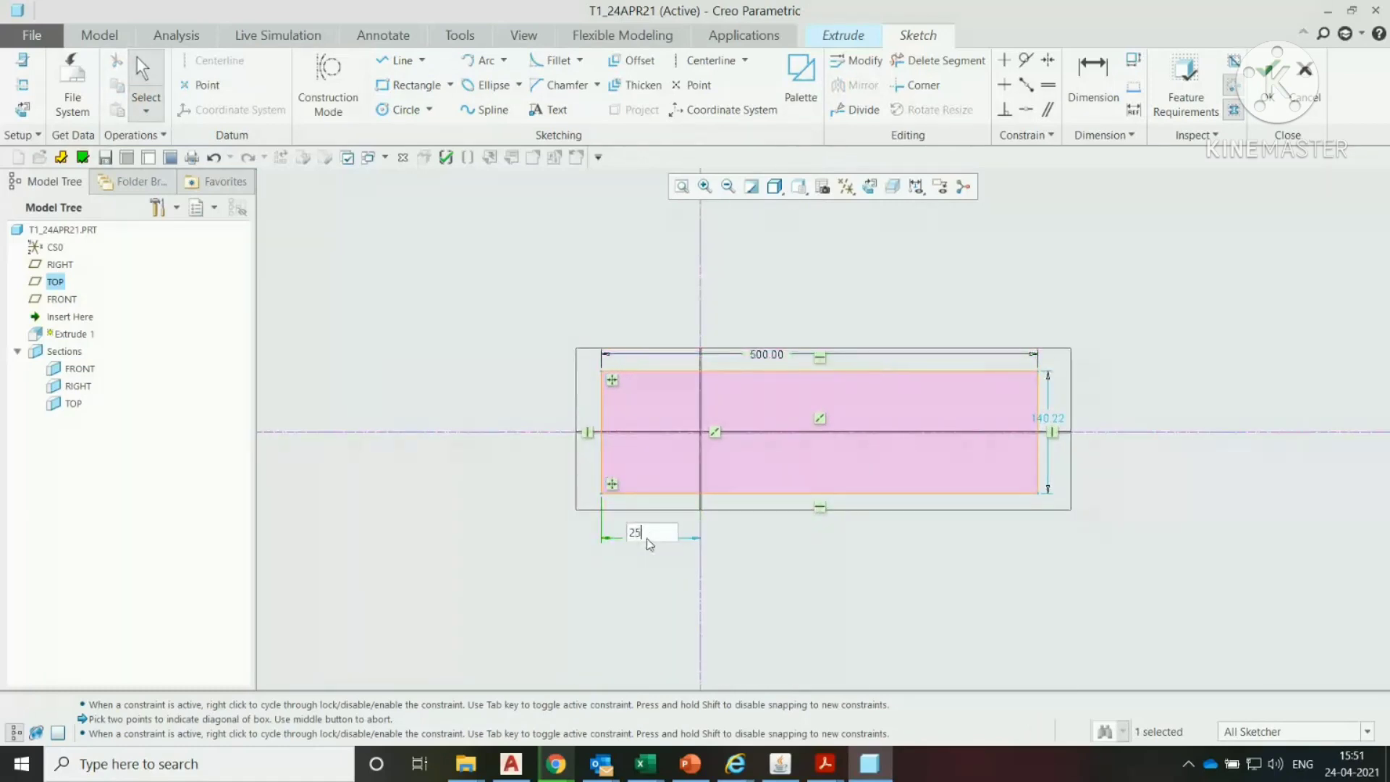
key(Return)
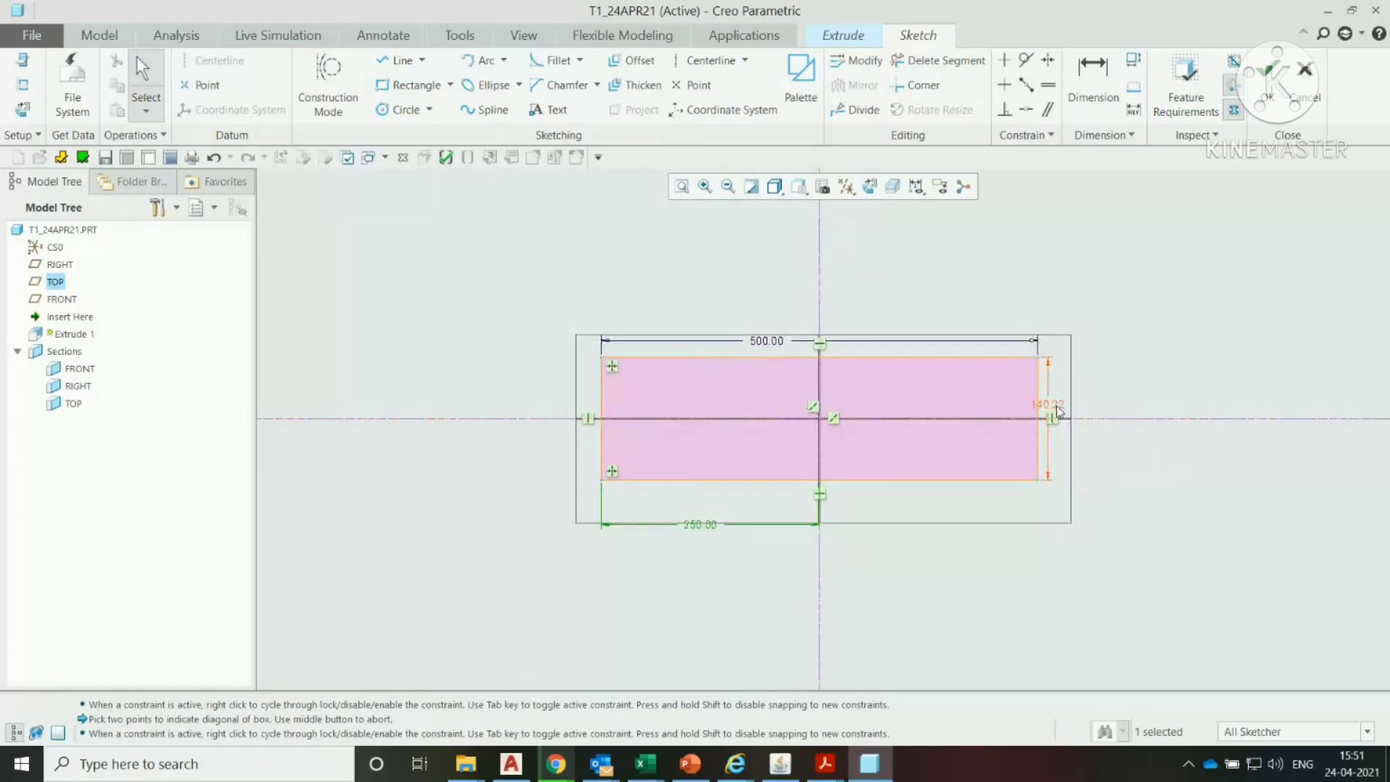
Step: Space the dimensions clear of the rectangle and set the rectangle's height to 150 mm
drag(1056, 411, 1142, 403)
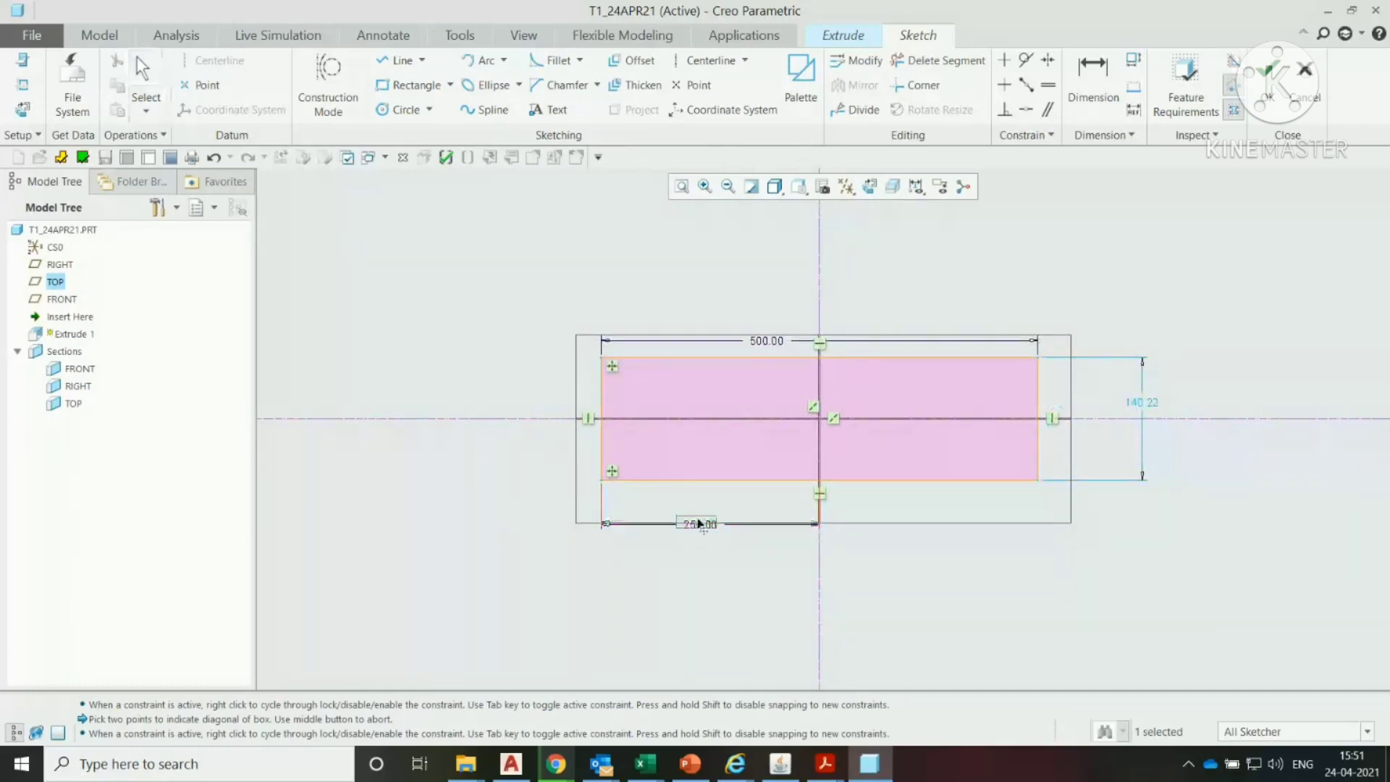
drag(699, 522, 699, 503)
drag(766, 340, 762, 309)
double_click(1141, 401)
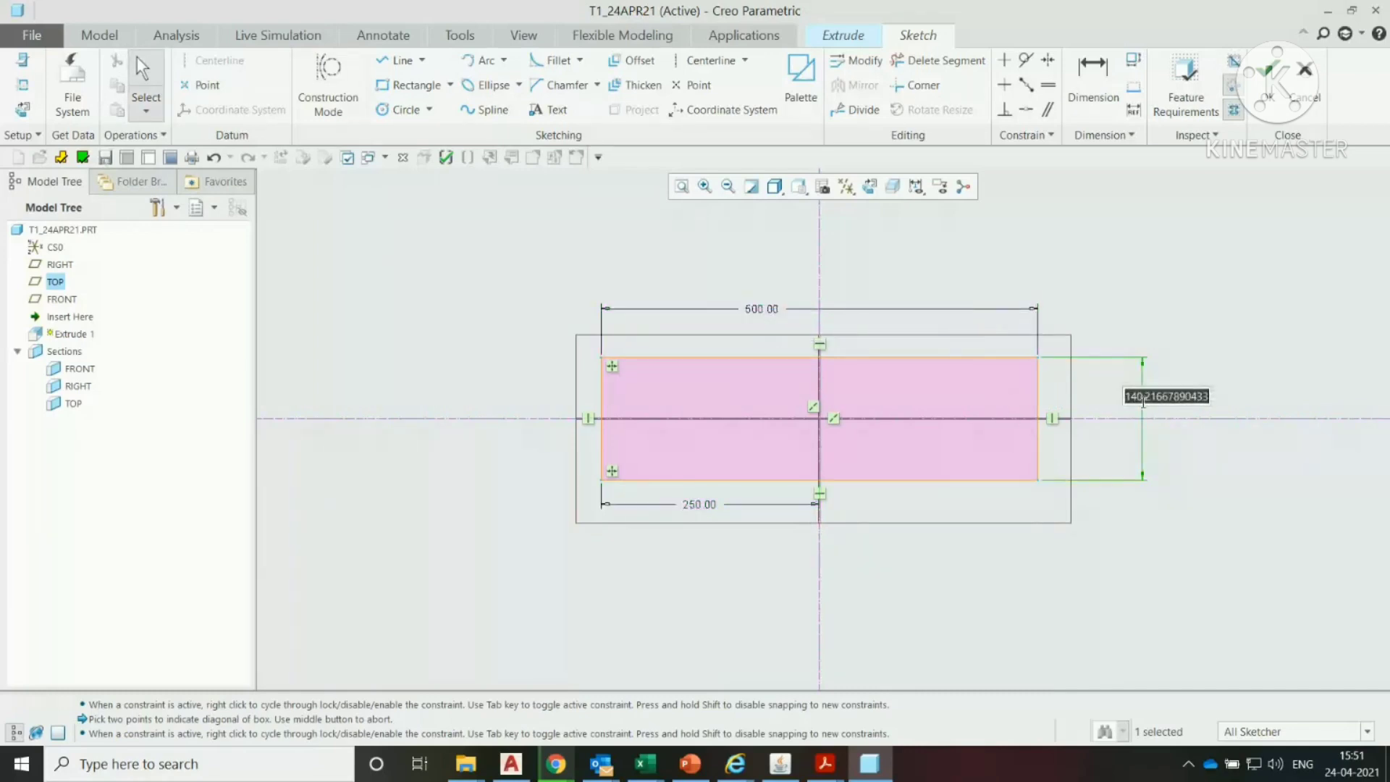
text(150)
key(Return)
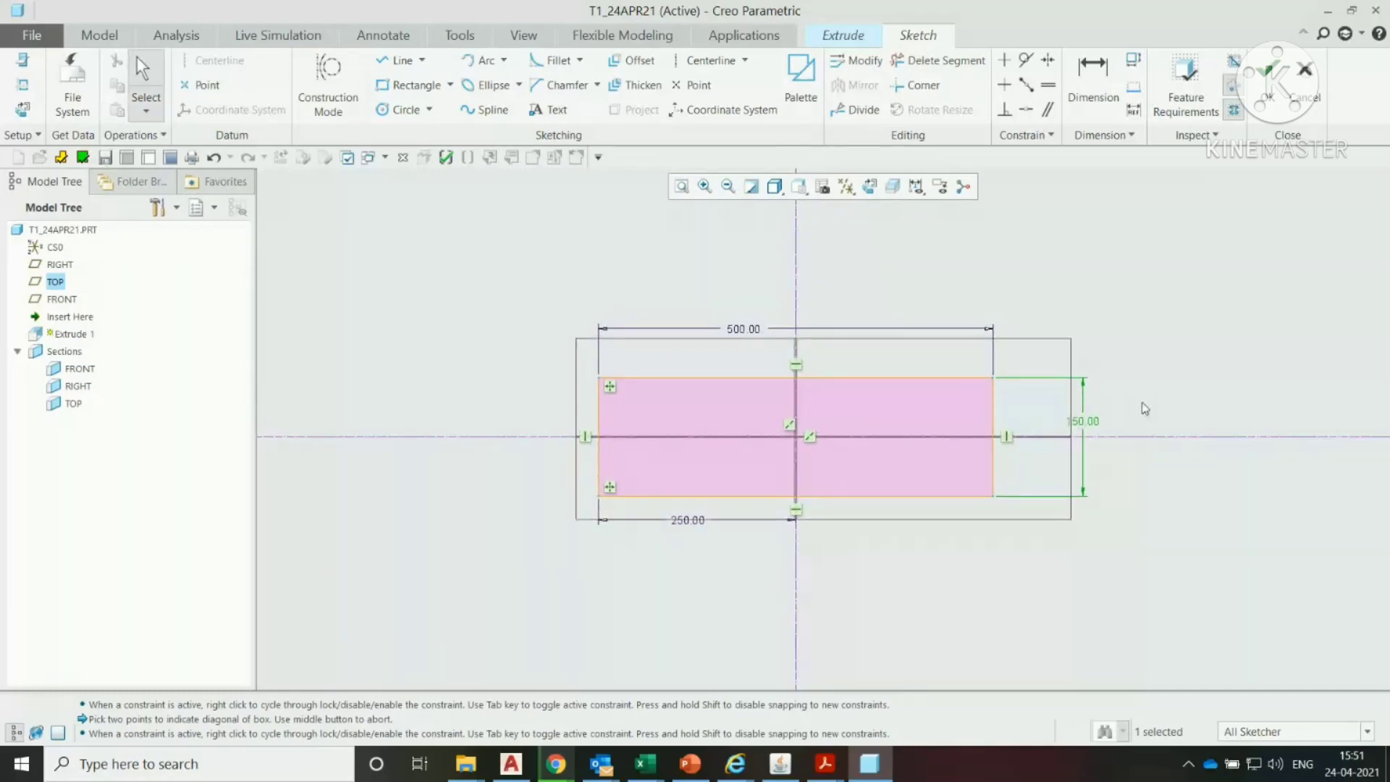
Step: Finish the rectangle sketch and set the extrusion to grow symmetrically on both sides of the sketch plane
click(1268, 75)
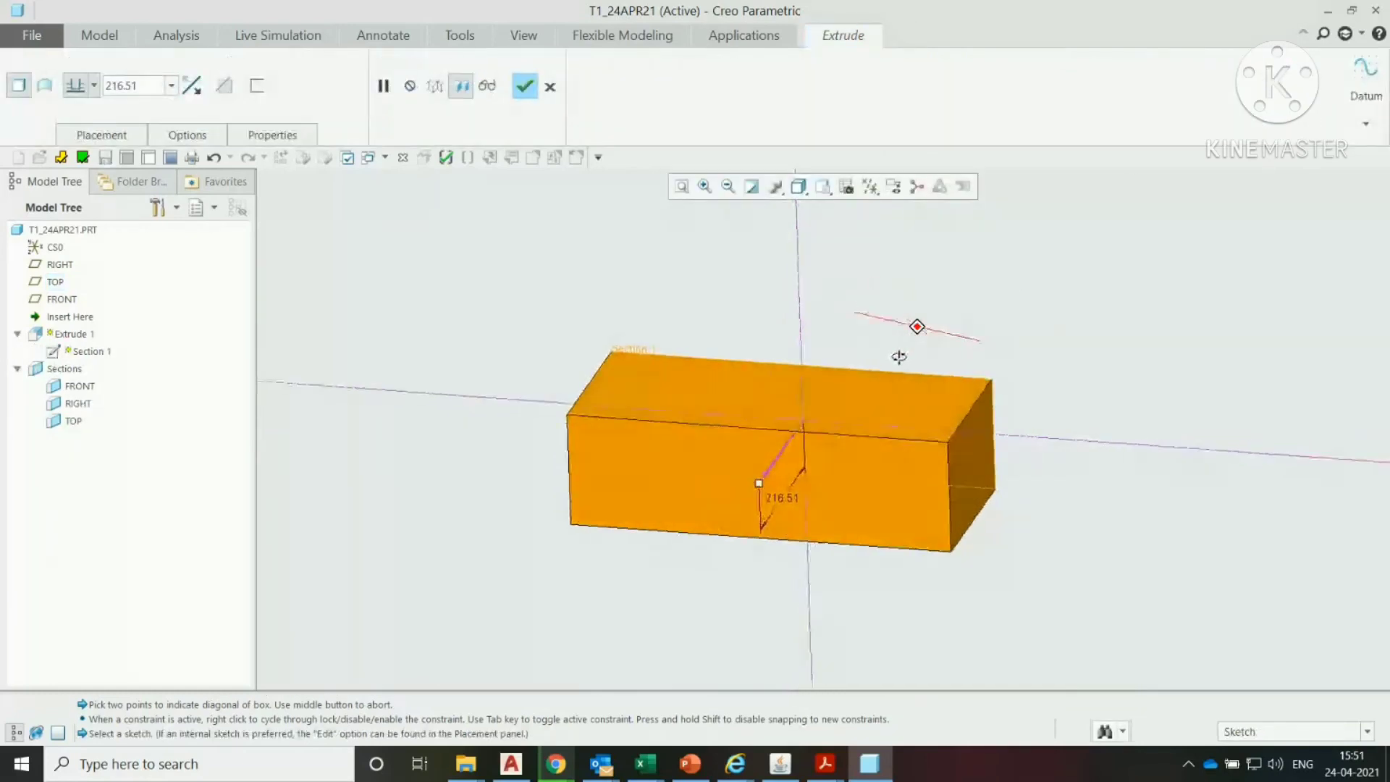
middle_drag(646, 405, 751, 410)
scroll(753, 411, up, 3)
scroll(811, 284, down, 1)
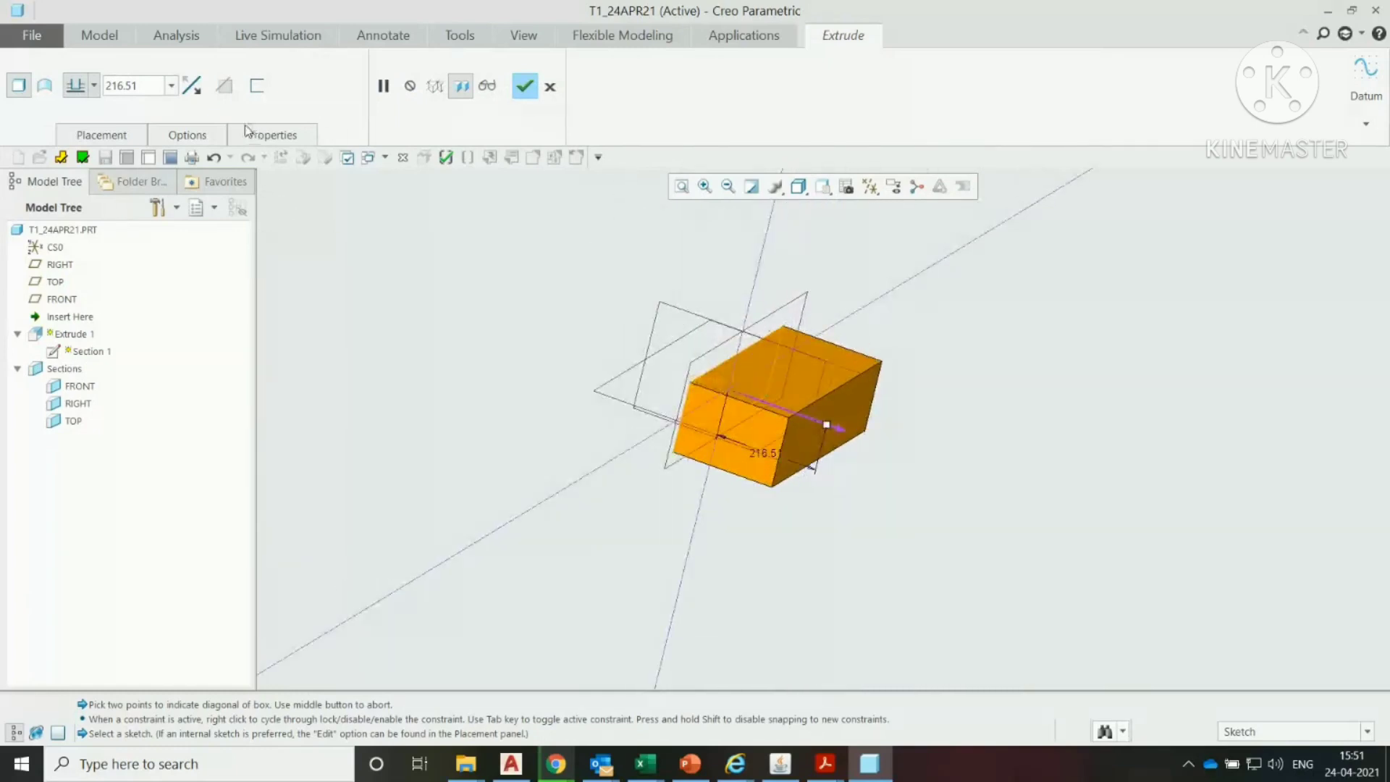
click(95, 87)
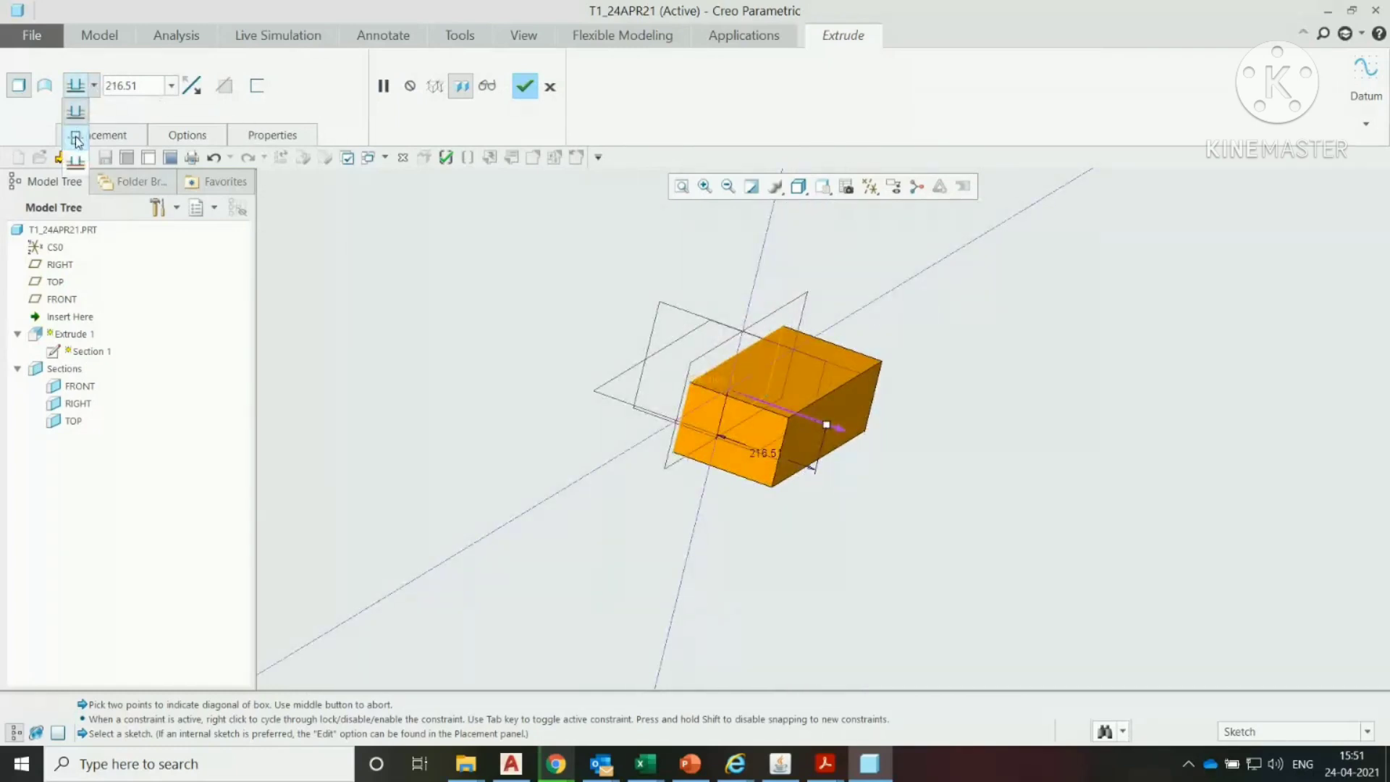
click(77, 138)
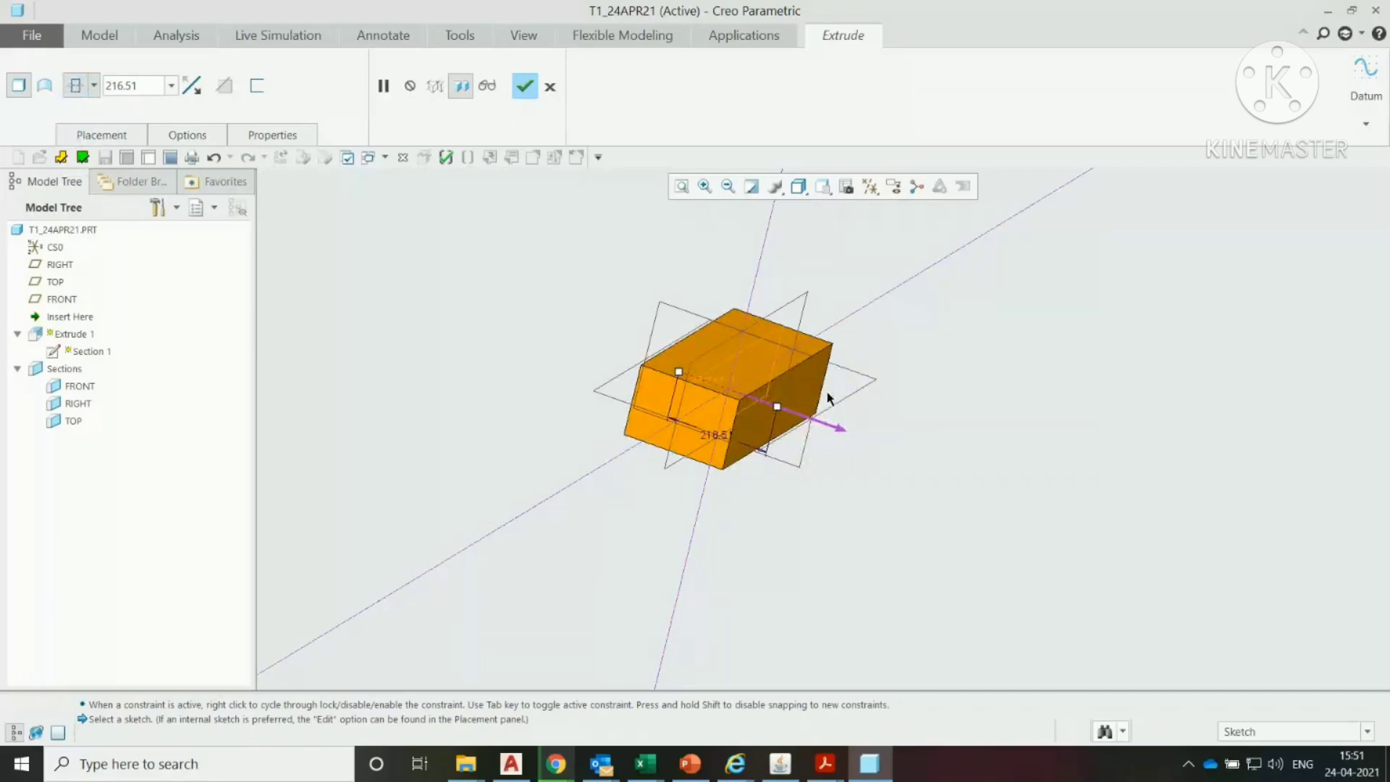
Step: Set the symmetric extrusion depth to 125 mm
double_click(147, 88)
text(125)
key(Return)
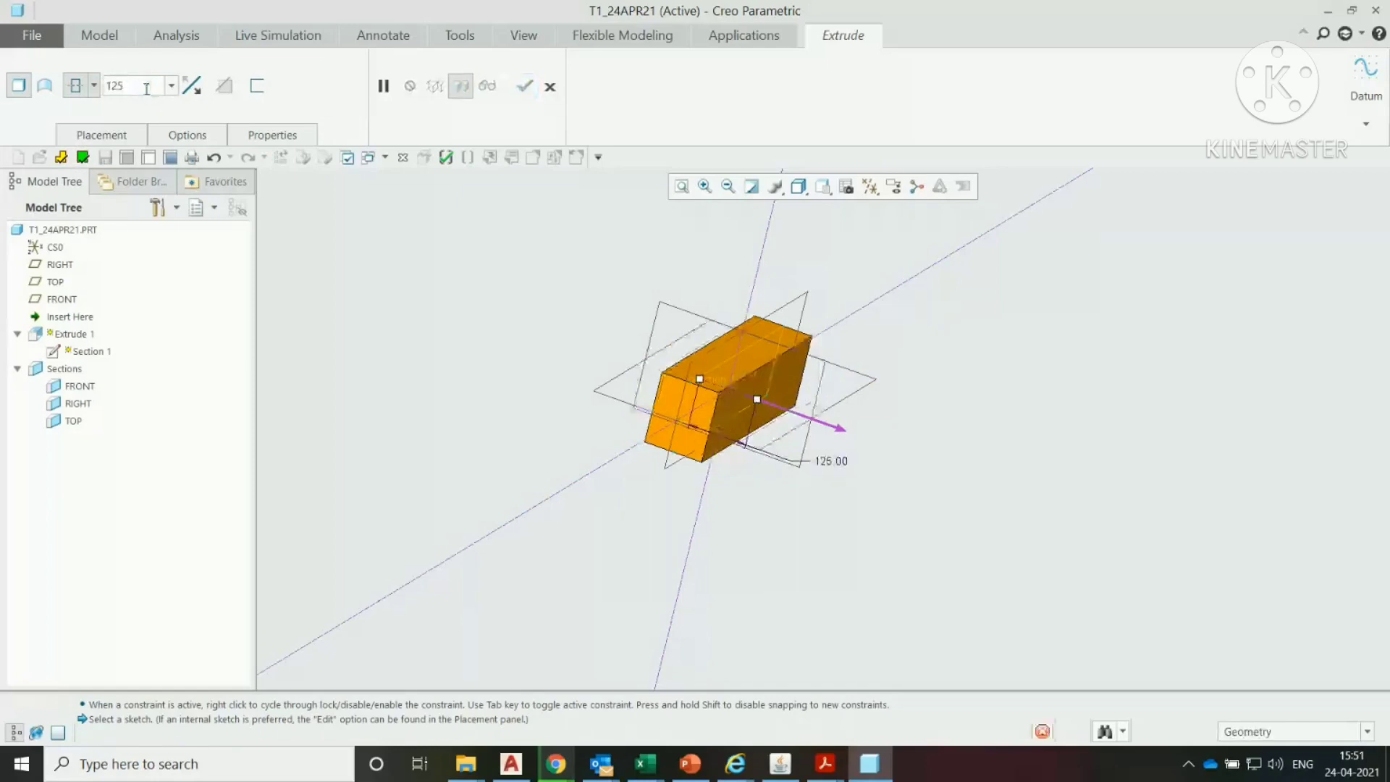
Step: Set the total symmetric extrusion depth to 250 mm and complete the block
middle_drag(1014, 511, 830, 341)
scroll(844, 285, down, 3)
mouse_move(843, 285)
middle_down()
mouse_move(843, 406)
mouse_move(839, 263)
middle_up()
double_click(155, 88)
text(250)
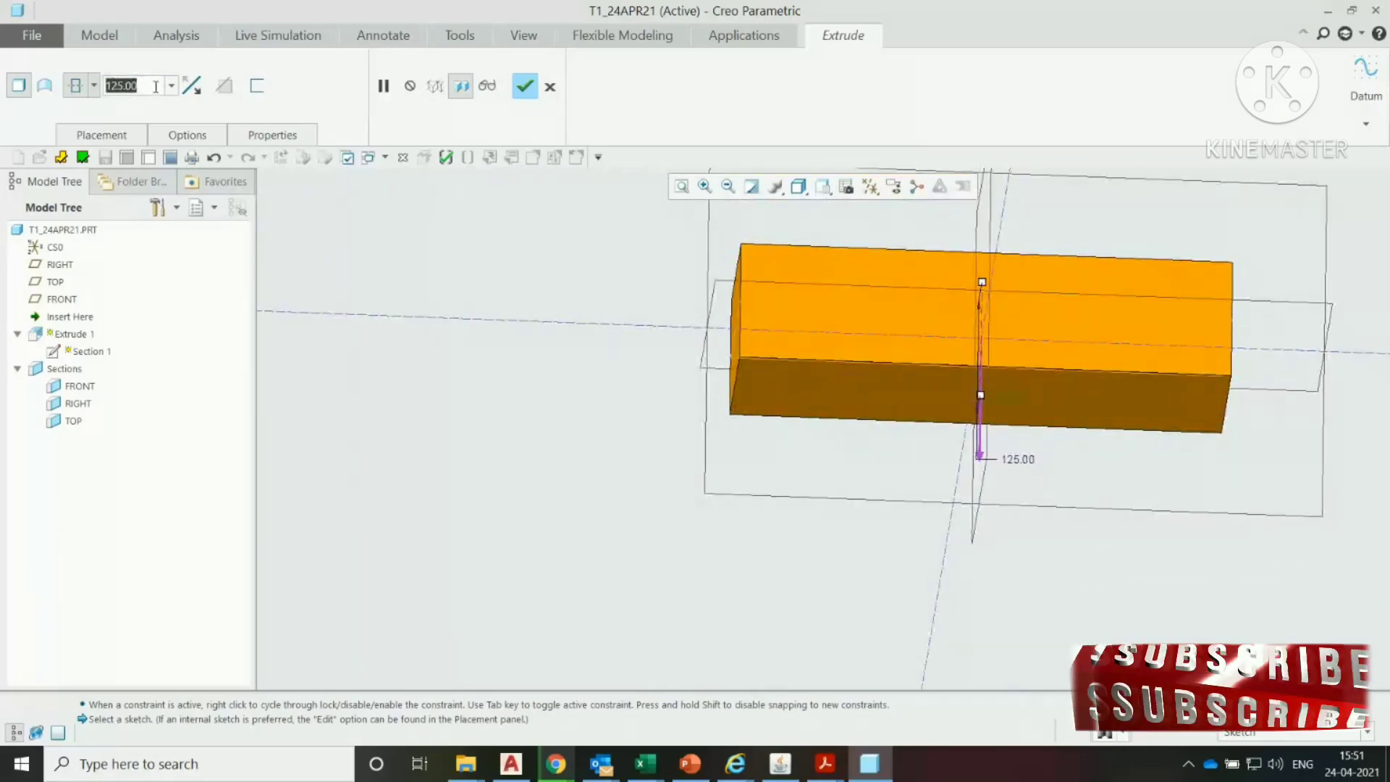
key(Return)
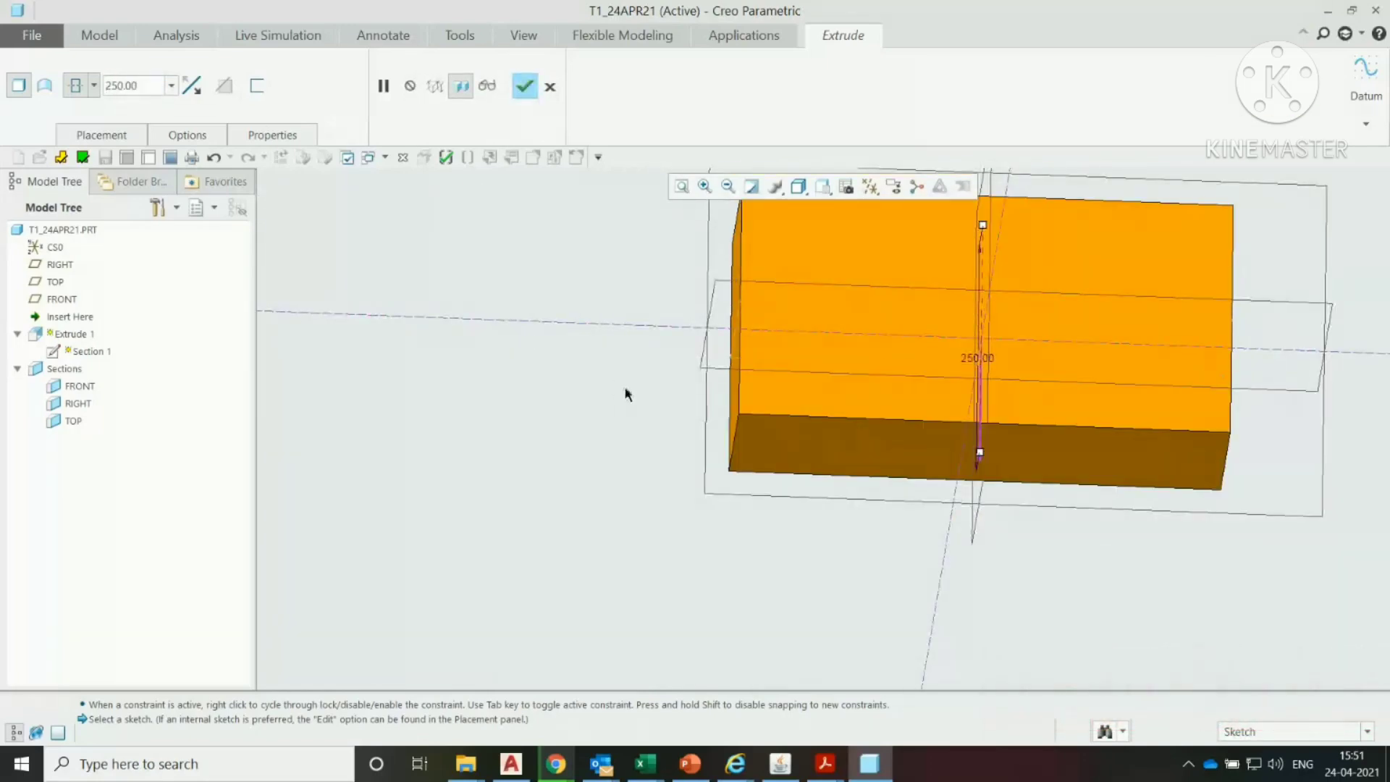
middle_drag(630, 394, 572, 406)
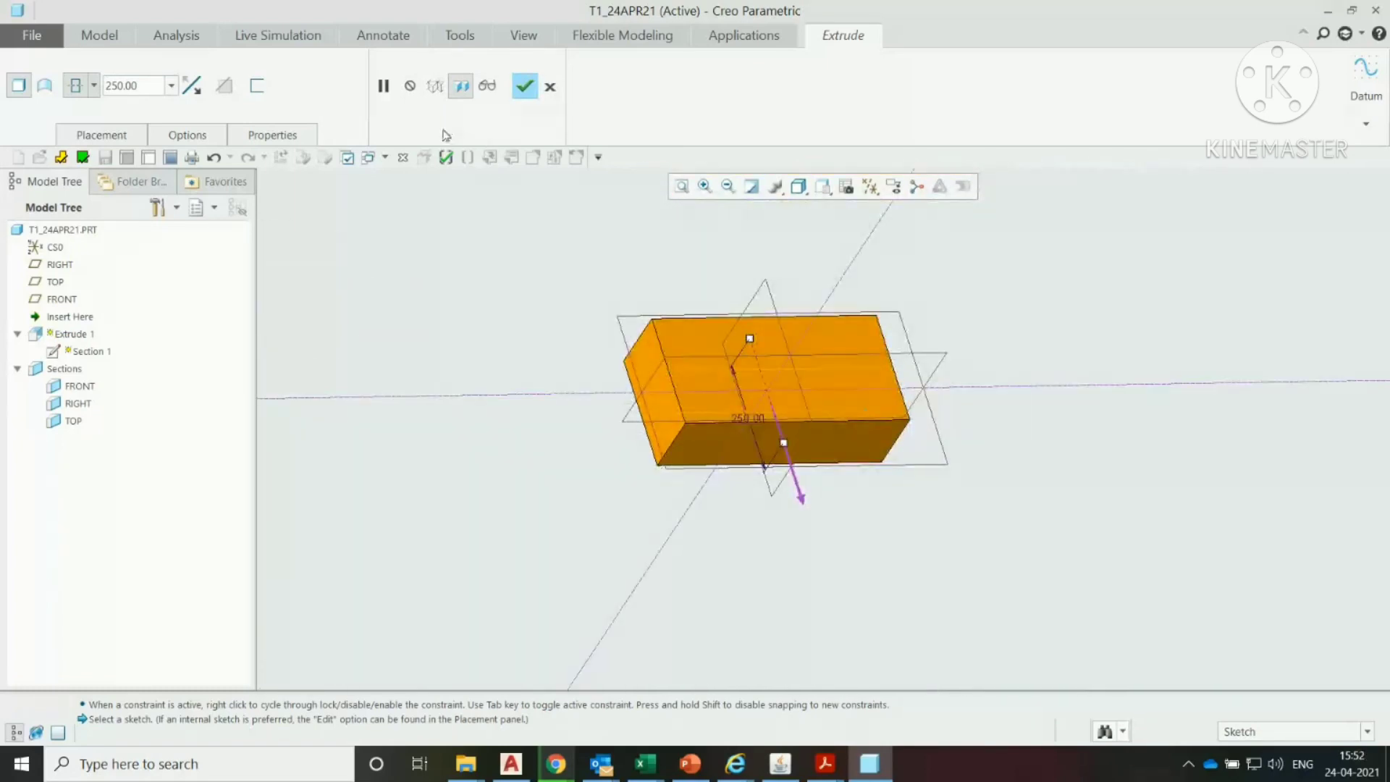
click(525, 86)
scroll(789, 500, up, 3)
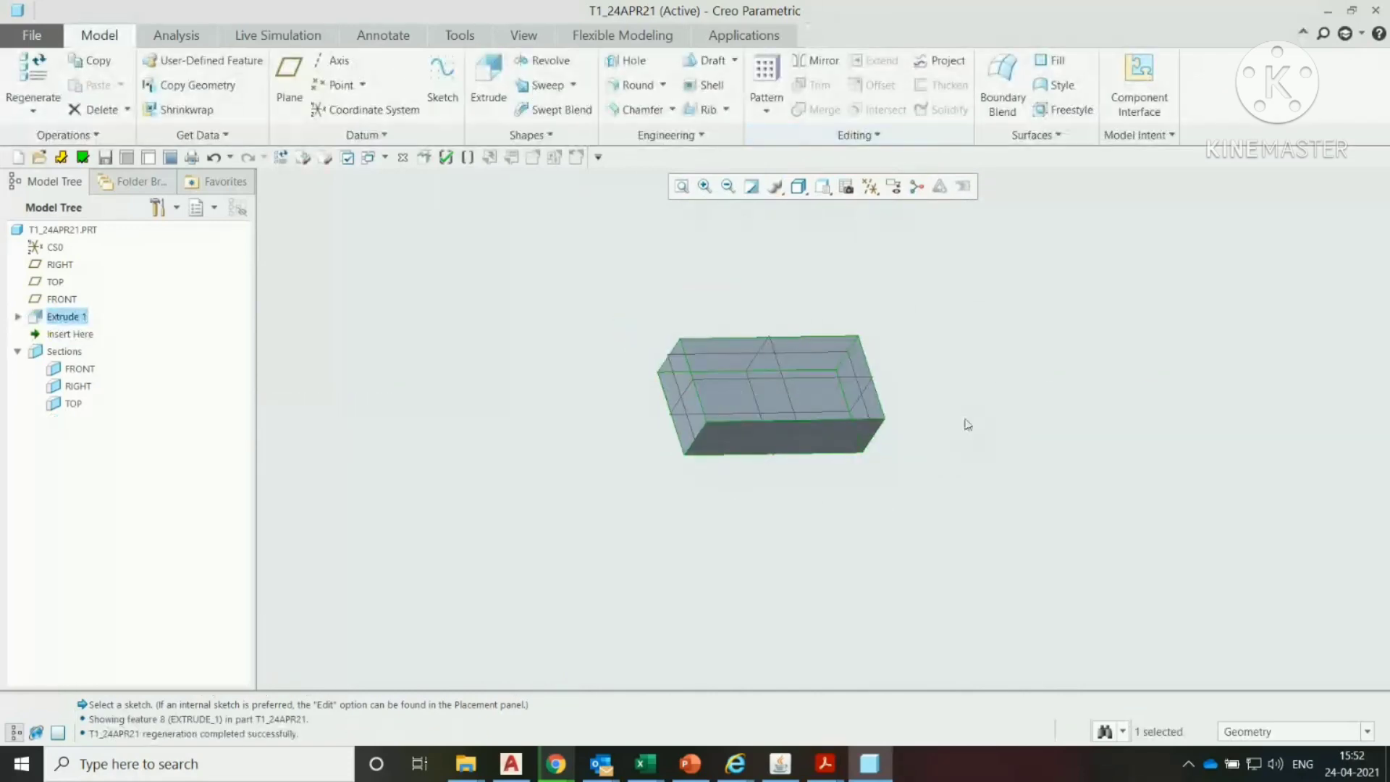
Step: Start an extrusion with a new sketch on the block's large 500 x 250 mm face
mouse_move(932, 417)
middle_down()
mouse_move(888, 304)
mouse_move(934, 343)
mouse_move(952, 402)
mouse_move(963, 337)
mouse_move(914, 355)
middle_up()
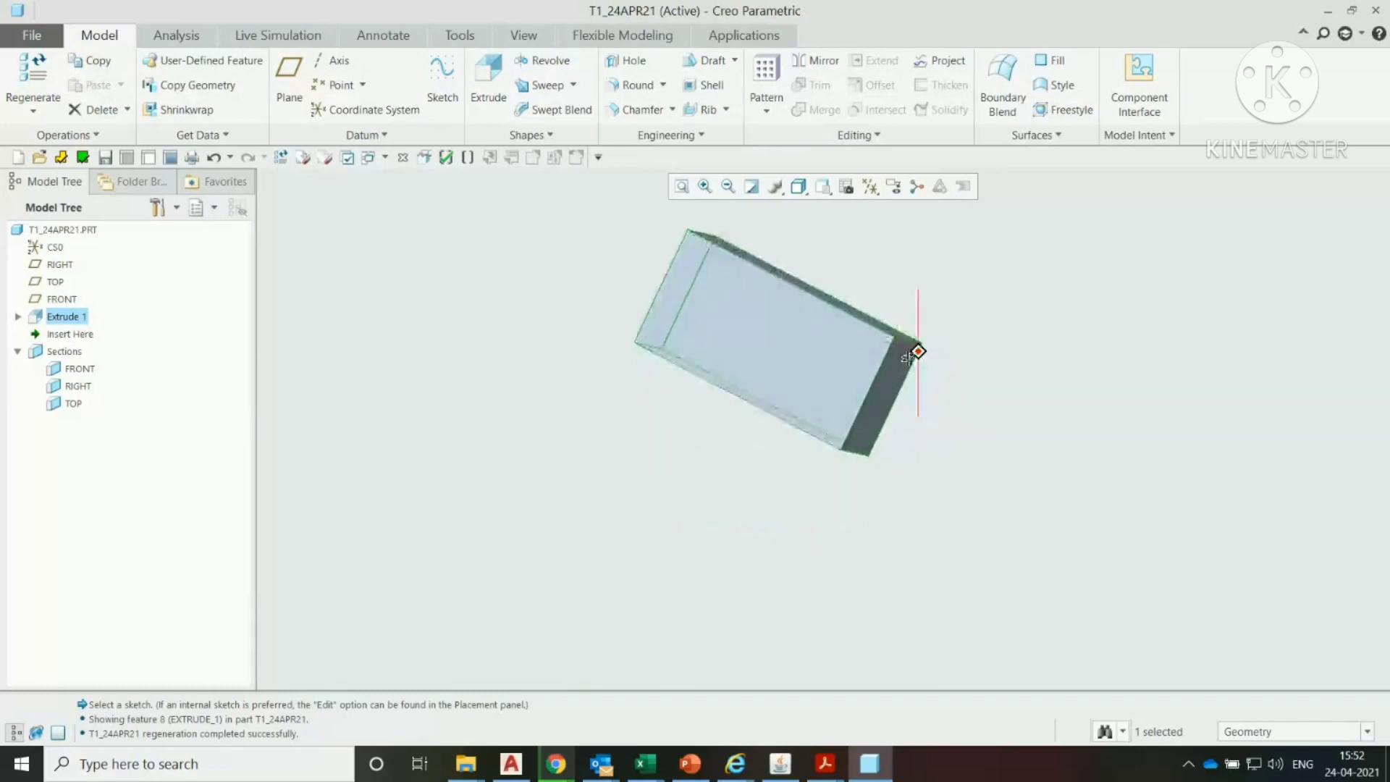
click(1040, 320)
mouse_move(843, 316)
middle_down()
mouse_move(839, 244)
mouse_move(744, 285)
mouse_move(751, 330)
middle_up()
middle_drag(643, 276, 635, 273)
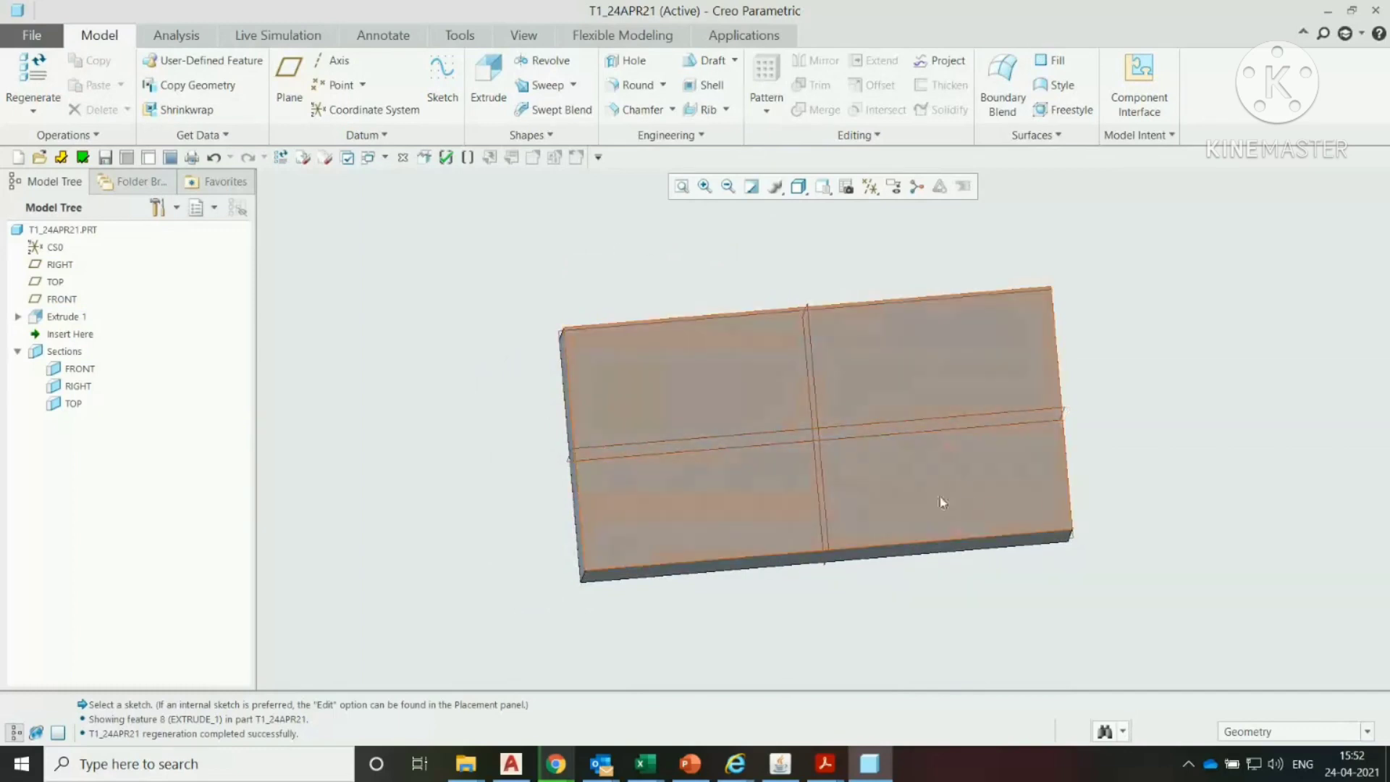
click(489, 83)
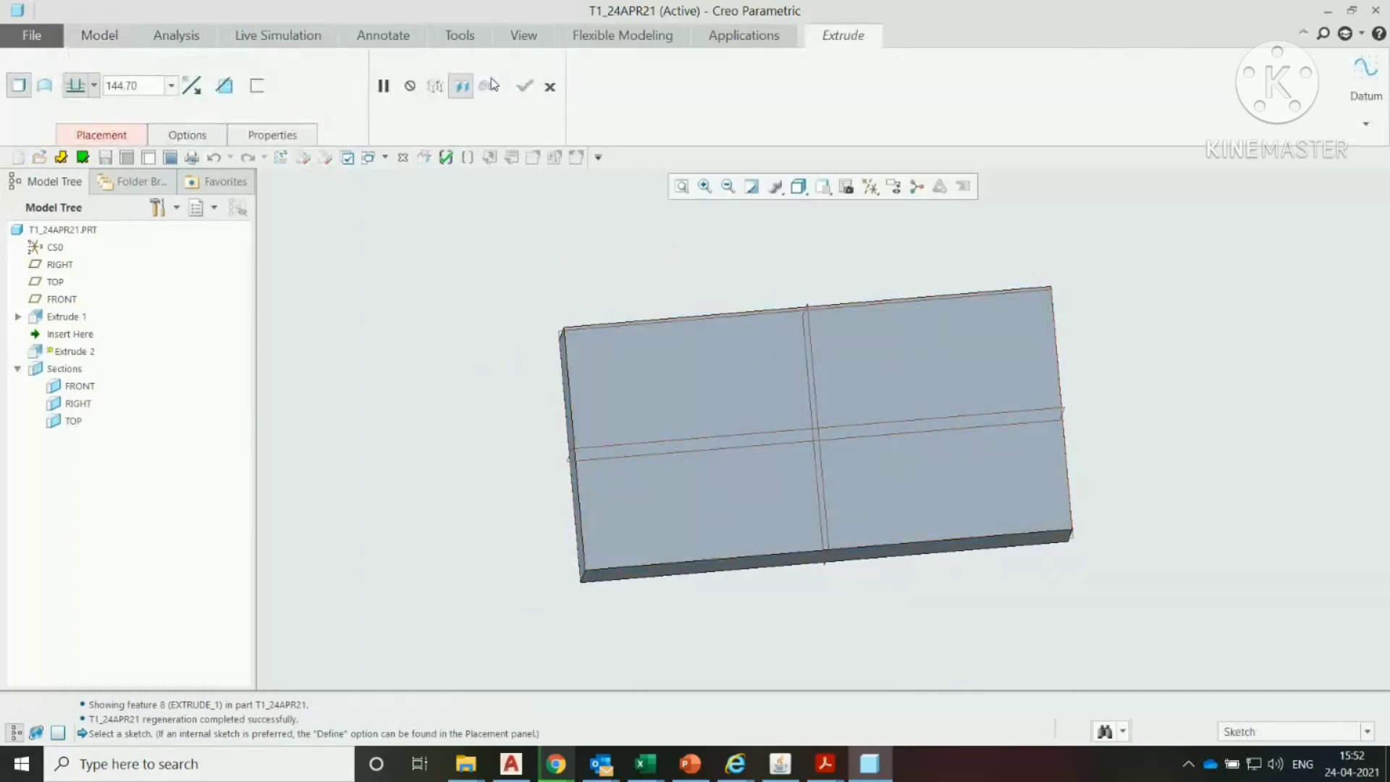
click(123, 136)
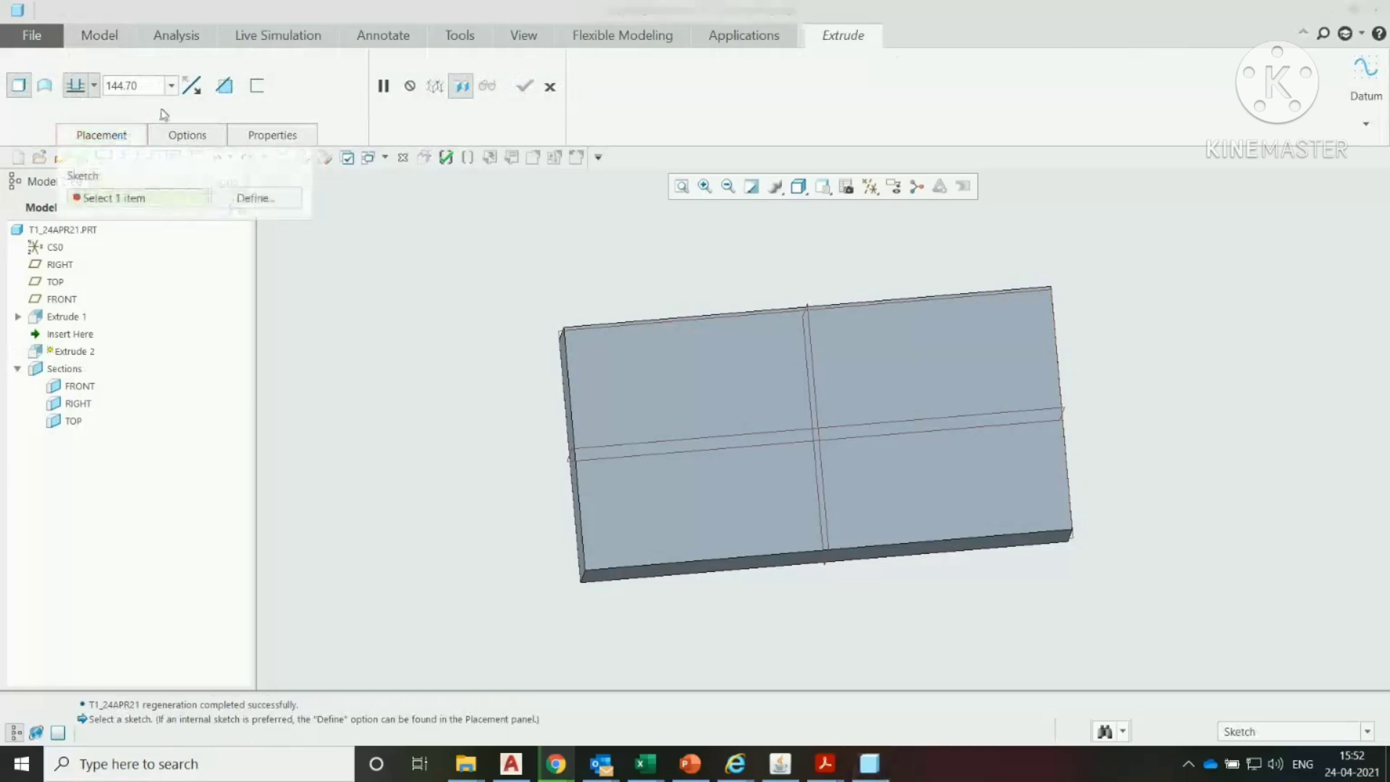
click(275, 201)
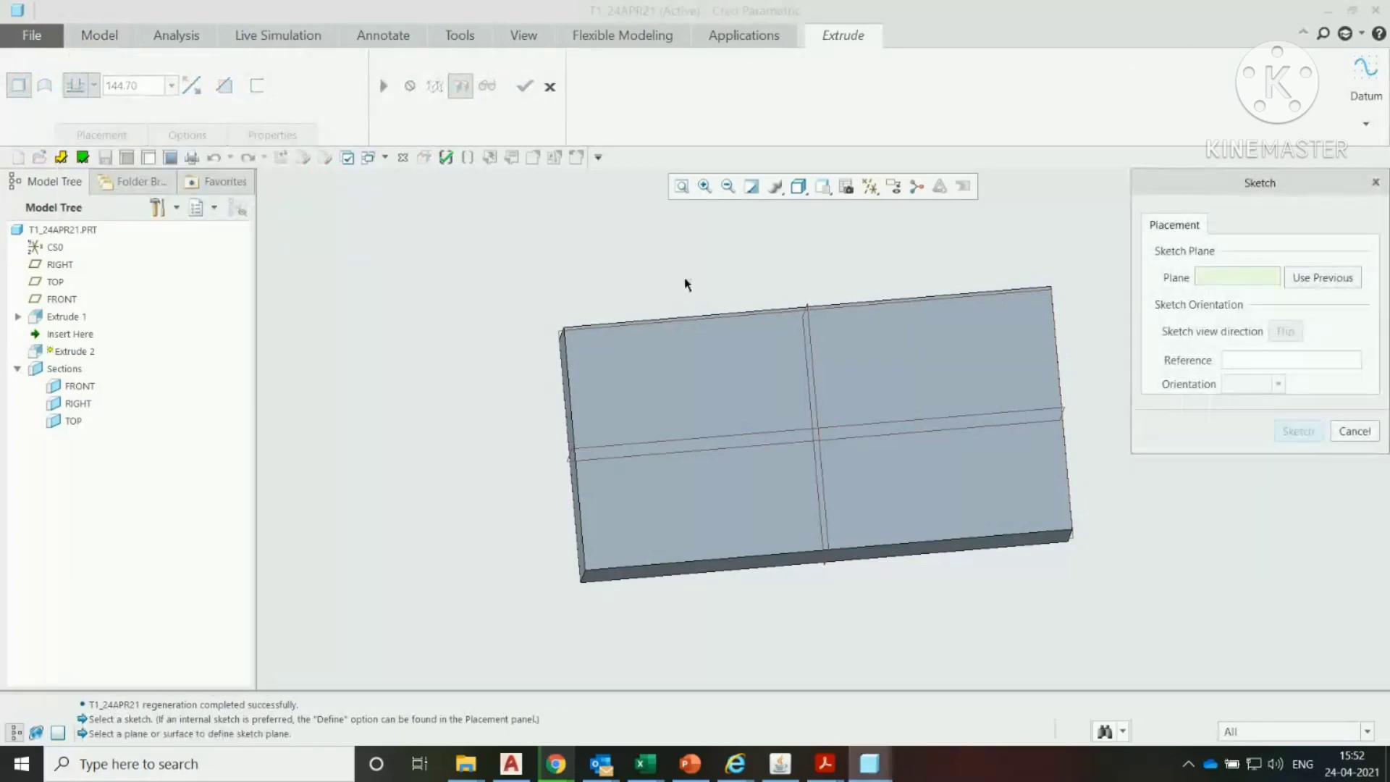
mouse_move(917, 371)
middle_down()
mouse_move(919, 282)
mouse_move(840, 431)
mouse_move(837, 388)
mouse_move(896, 396)
mouse_move(723, 502)
mouse_move(729, 403)
mouse_move(739, 477)
mouse_move(772, 437)
mouse_move(753, 518)
mouse_move(789, 471)
mouse_move(809, 518)
mouse_move(800, 589)
mouse_move(796, 575)
middle_up()
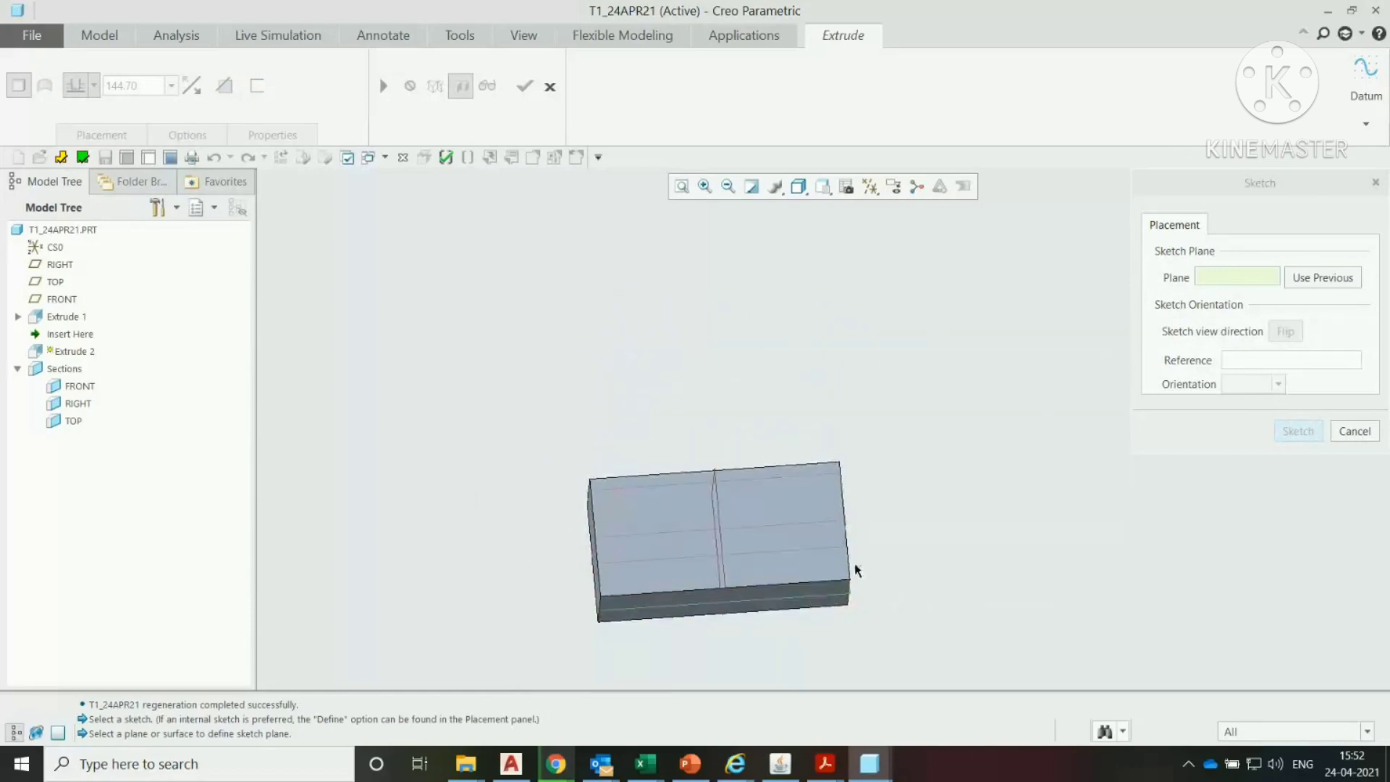
mouse_move(799, 474)
middle_down()
mouse_move(785, 470)
mouse_move(788, 439)
middle_up()
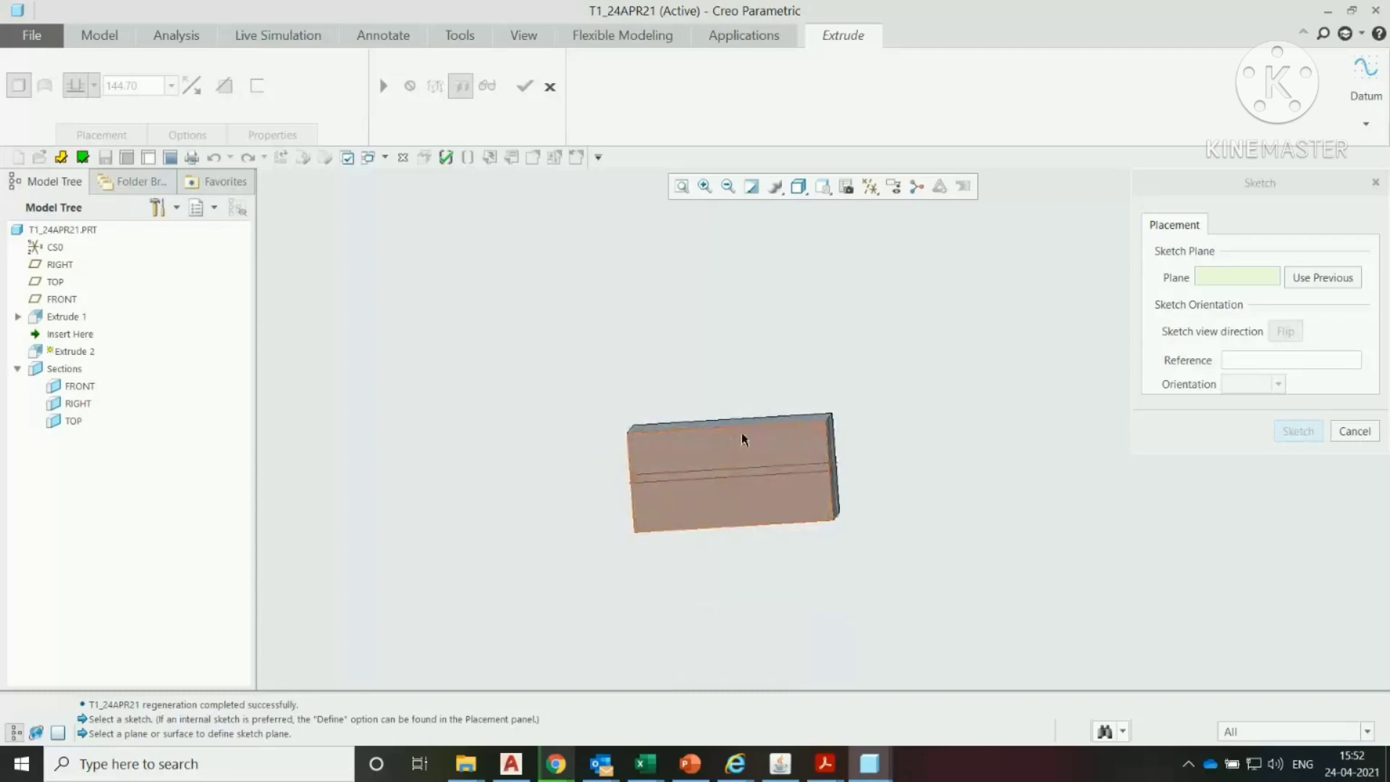
click(661, 452)
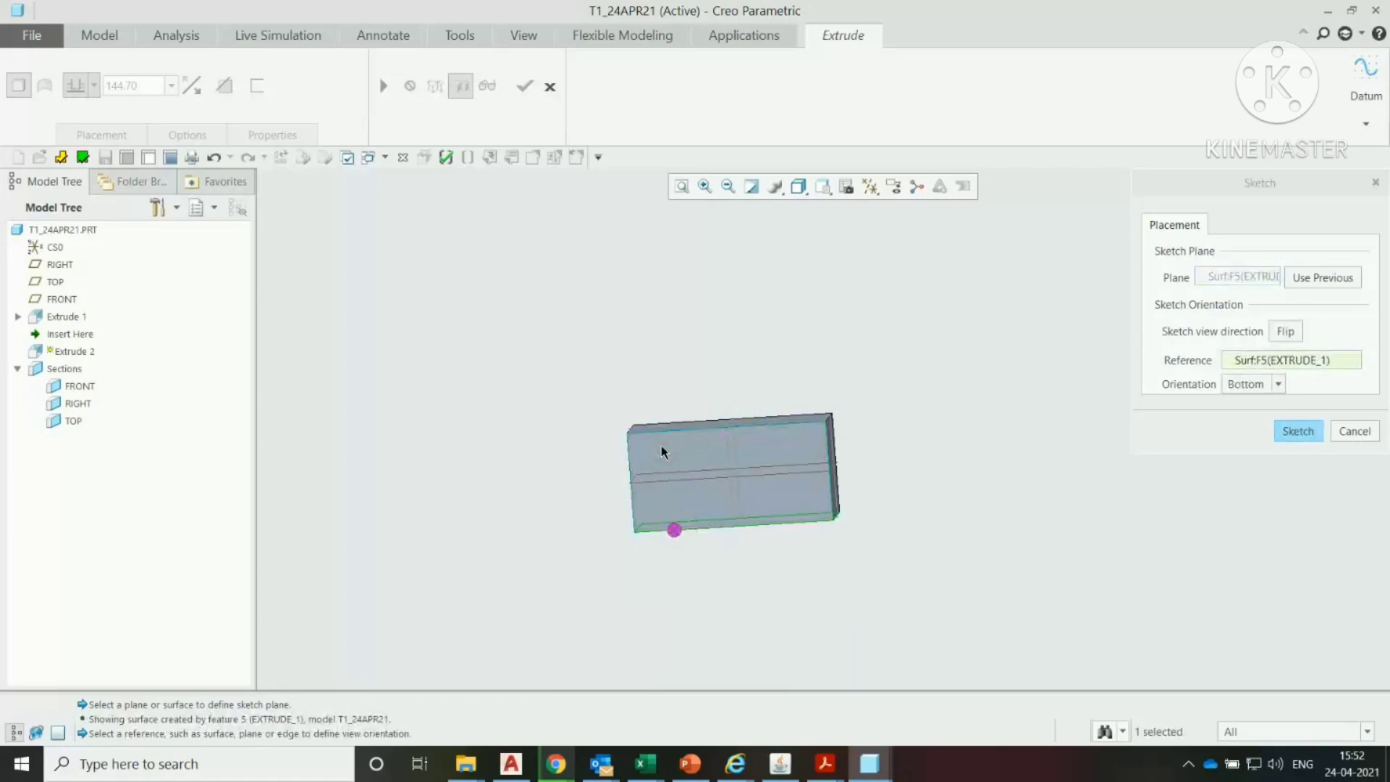
click(1295, 431)
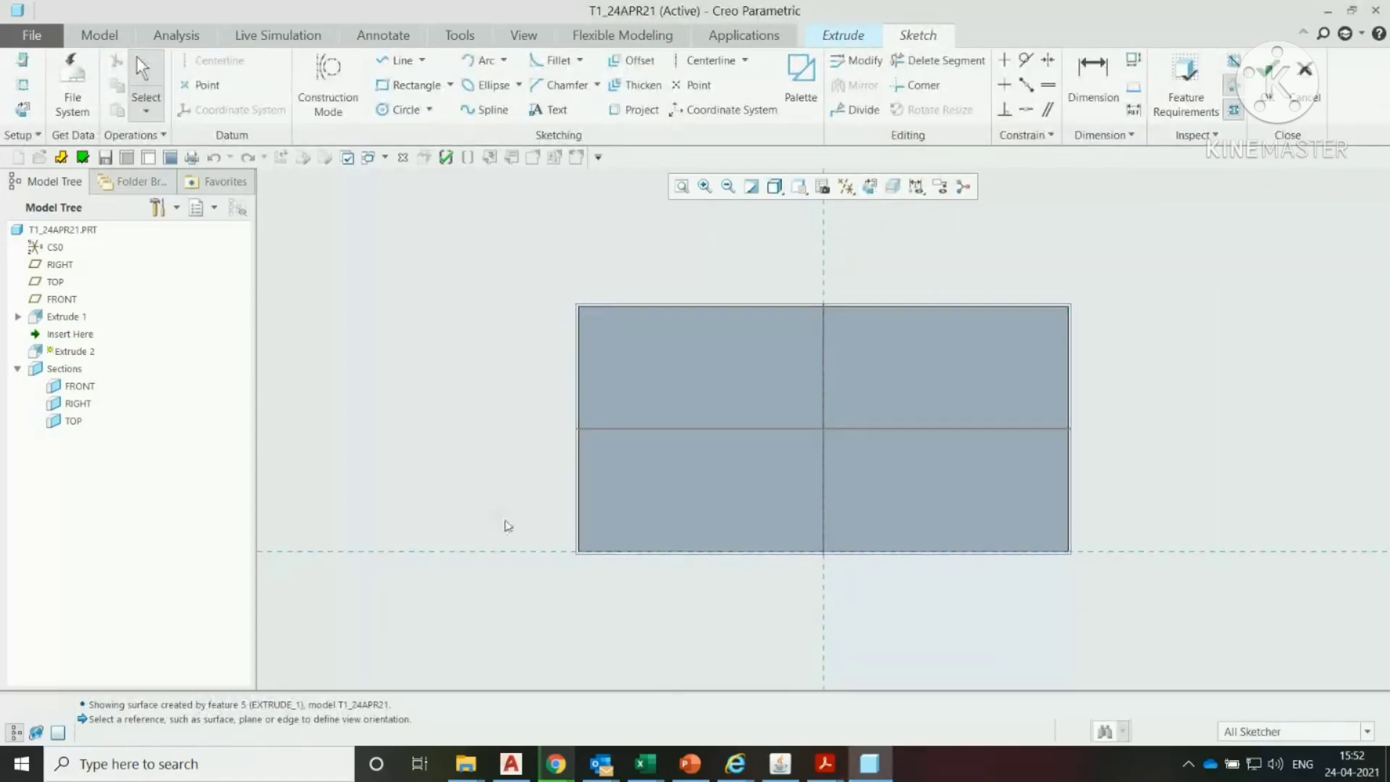
Step: Add the face's upper, left and right edges as sketch references
click(24, 87)
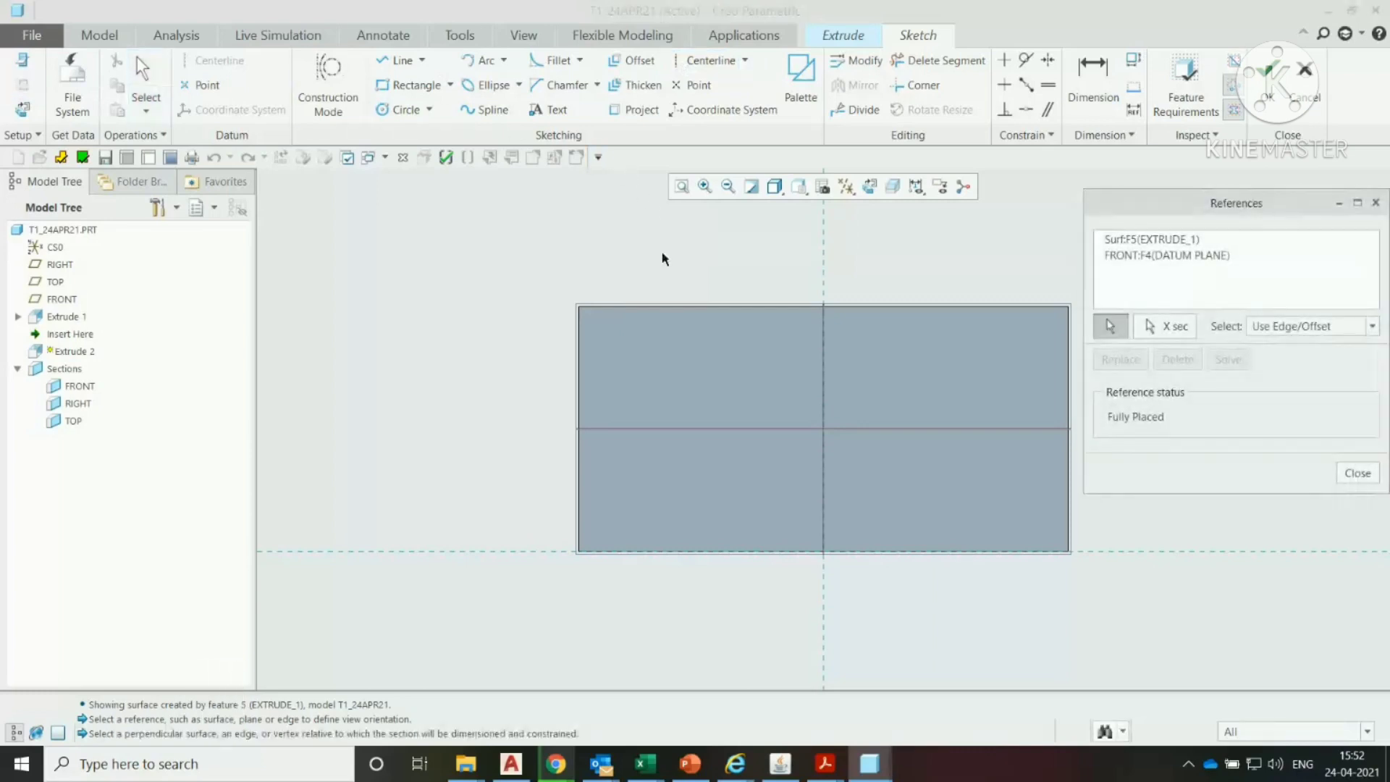
click(680, 307)
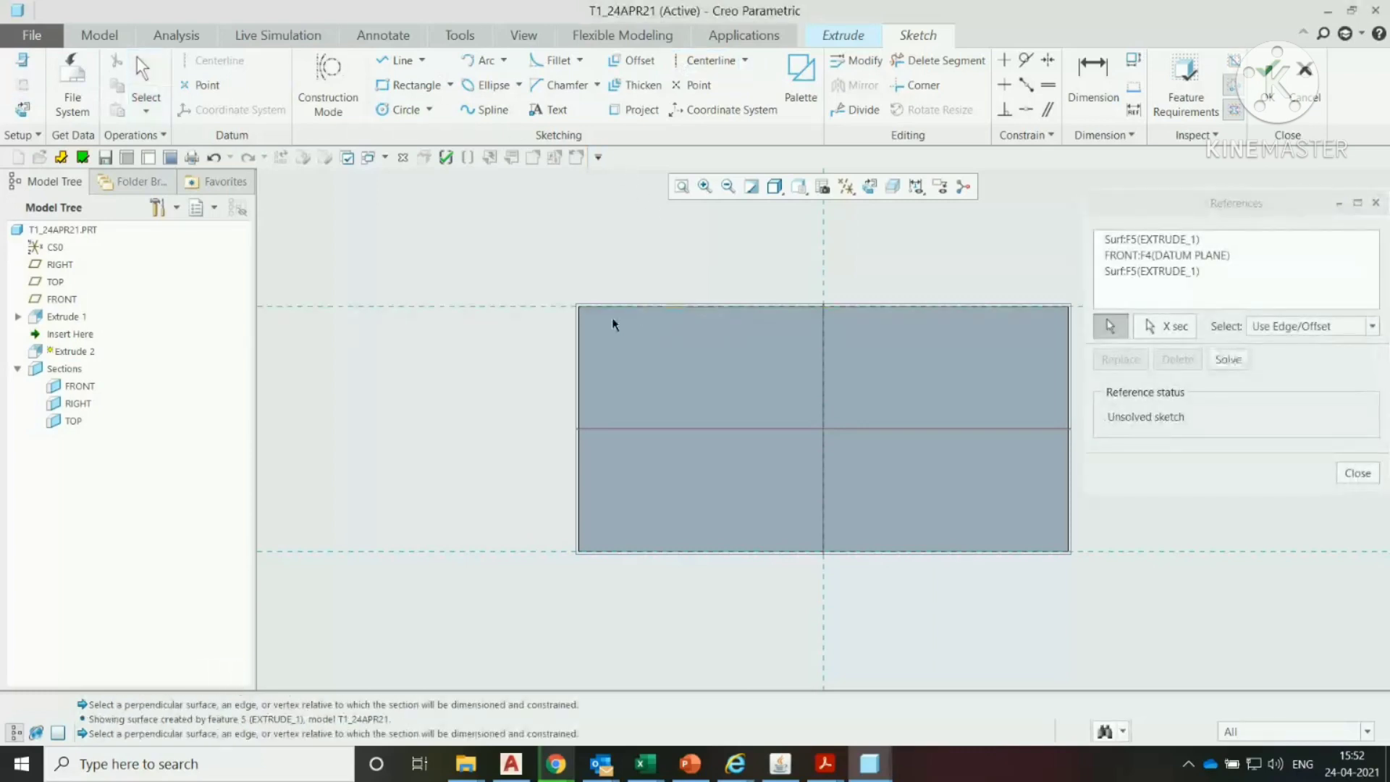
click(579, 359)
scroll(799, 362, down, 2)
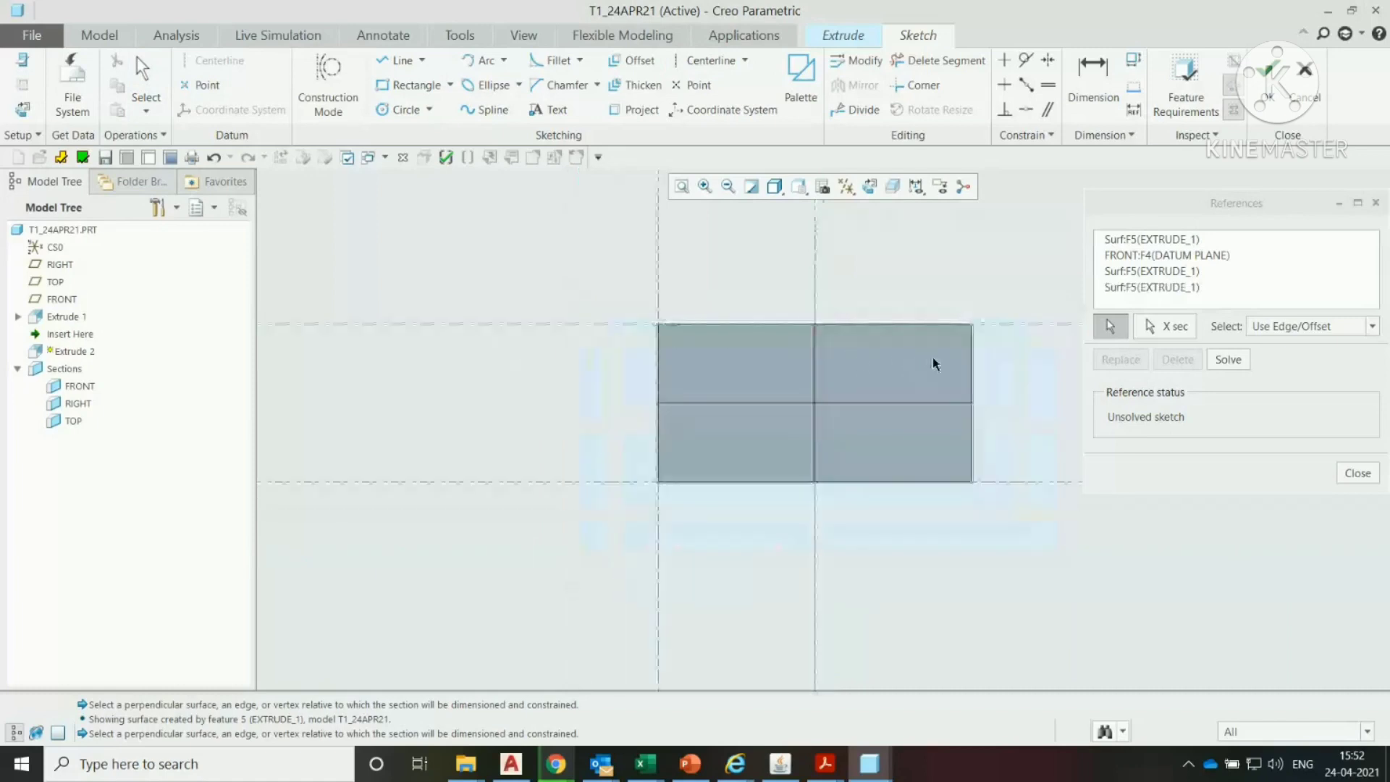
click(971, 365)
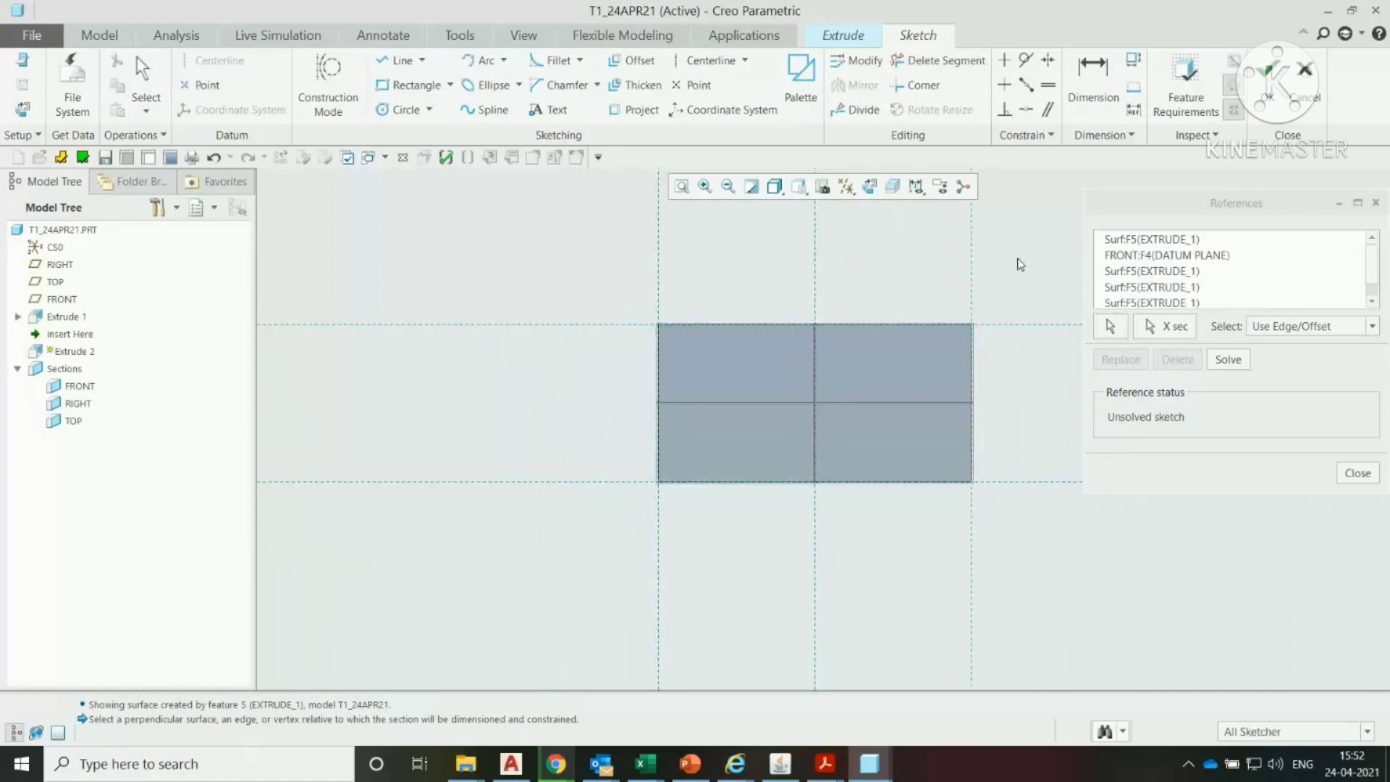
middle_click(1017, 262)
Step: Draw a vertical centerline on the vertical reference through the face's middle and a horizontal centerline across the face's centre
click(711, 60)
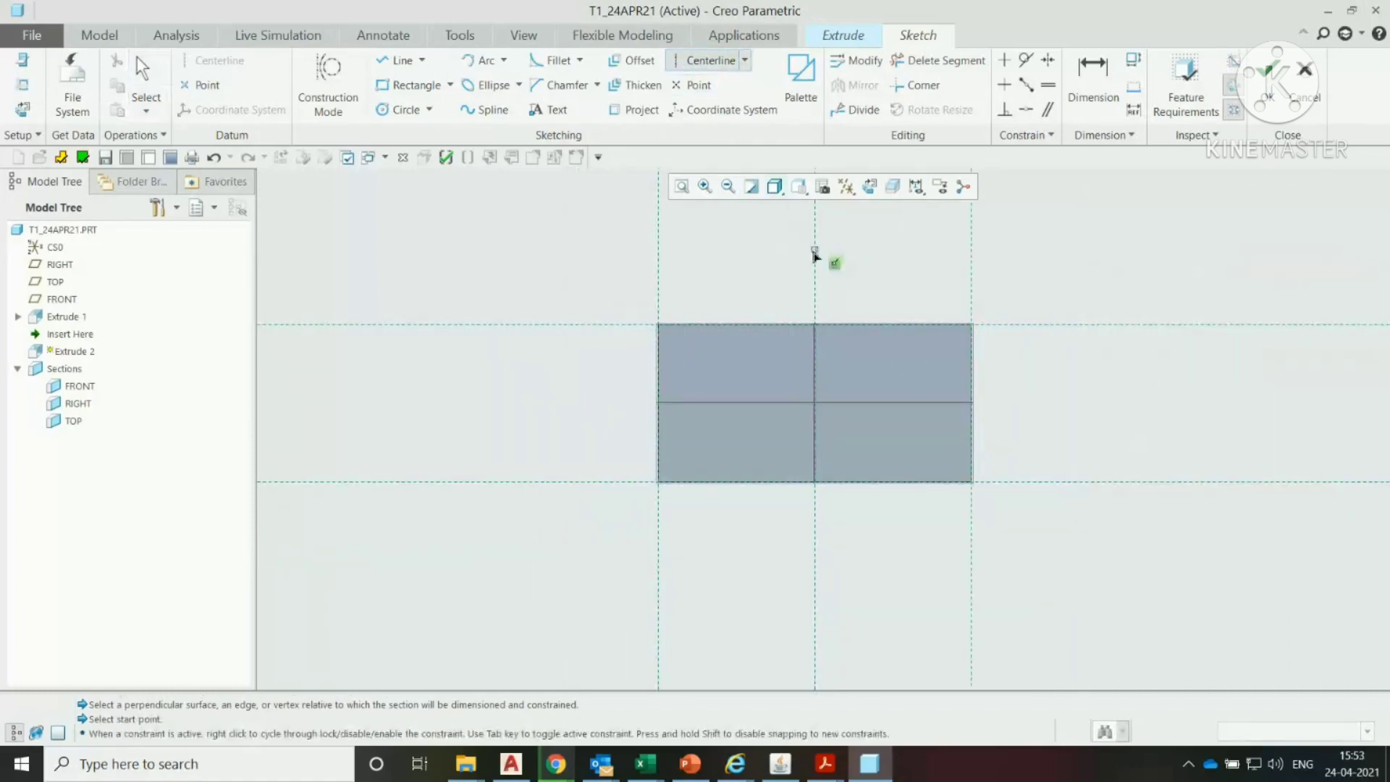
click(815, 258)
click(814, 343)
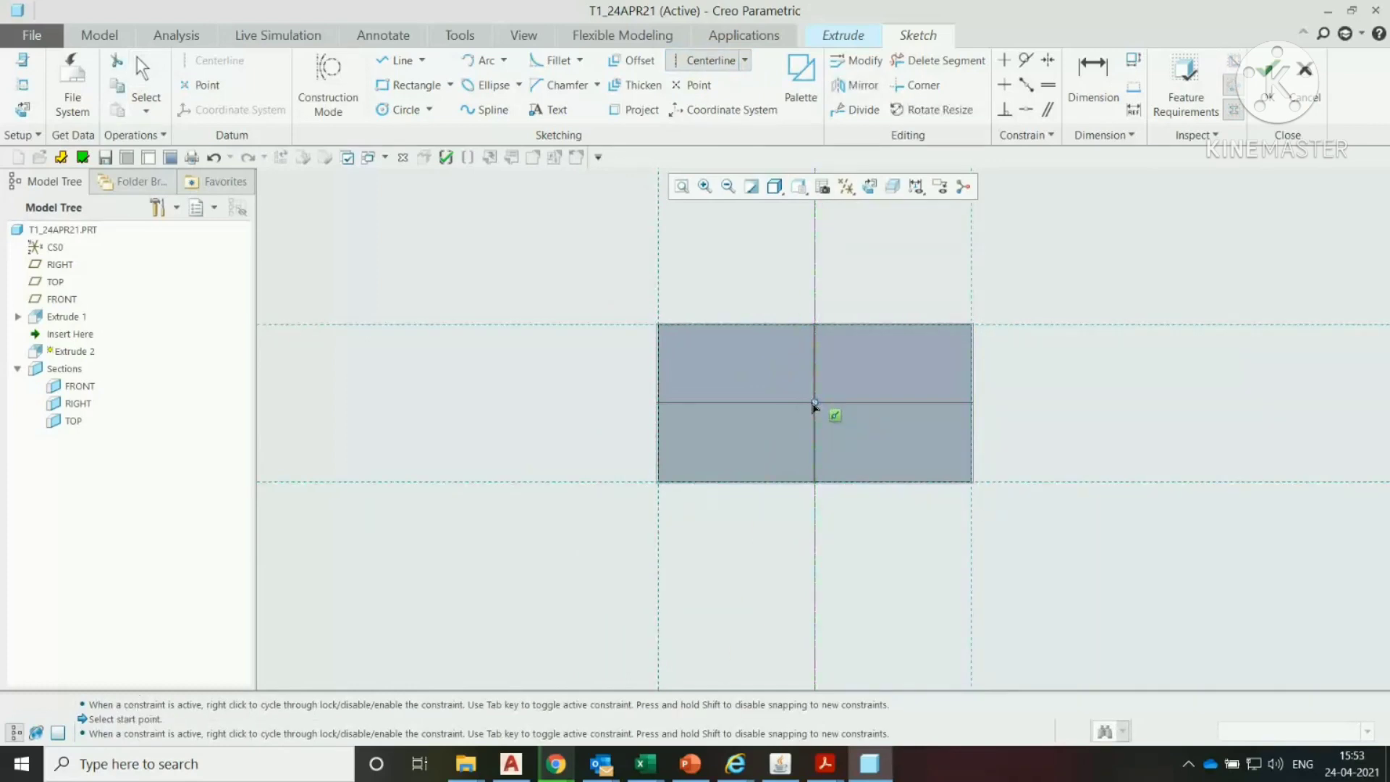
click(815, 403)
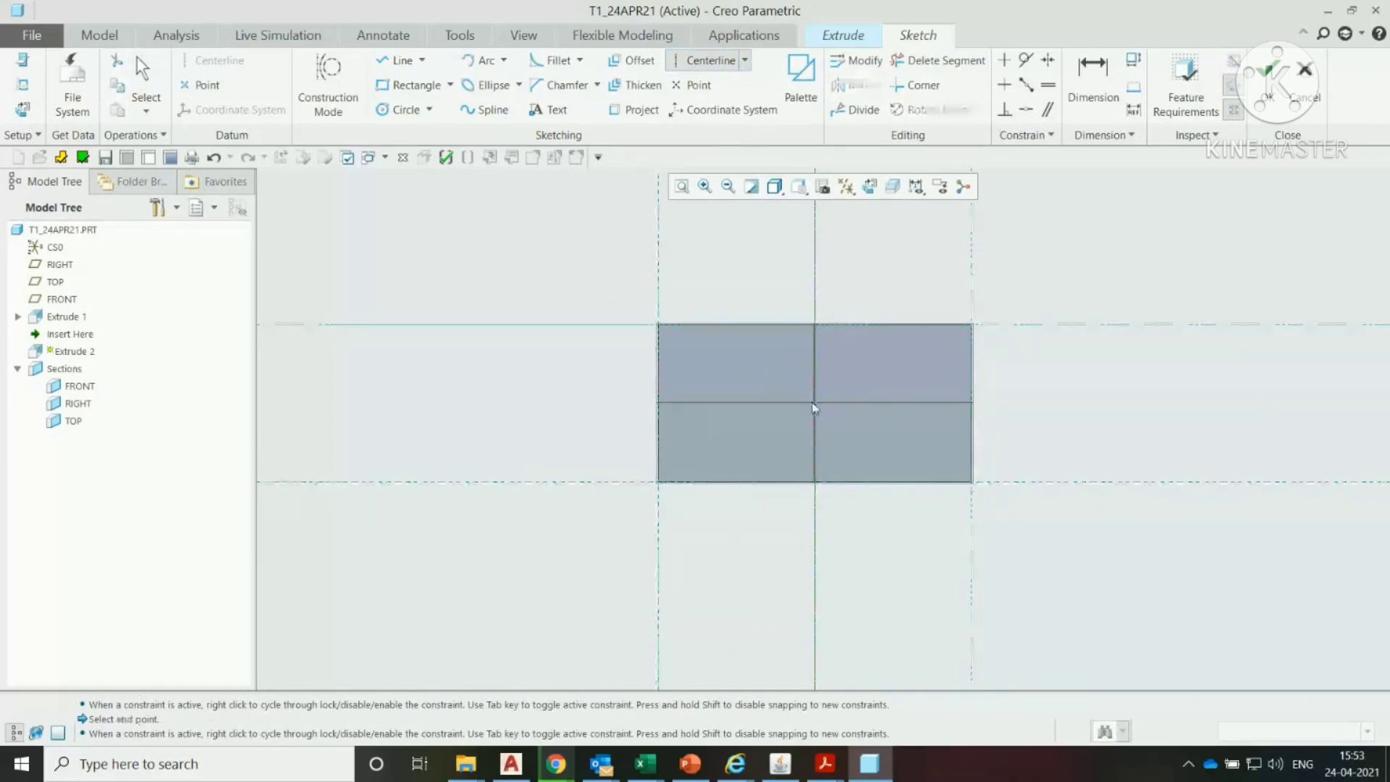
click(1016, 410)
middle_click(1045, 375)
Step: Set the horizontal centerline 125 mm from the face's upper edge and place the dimension clear of the block
scroll(831, 372, up, 1)
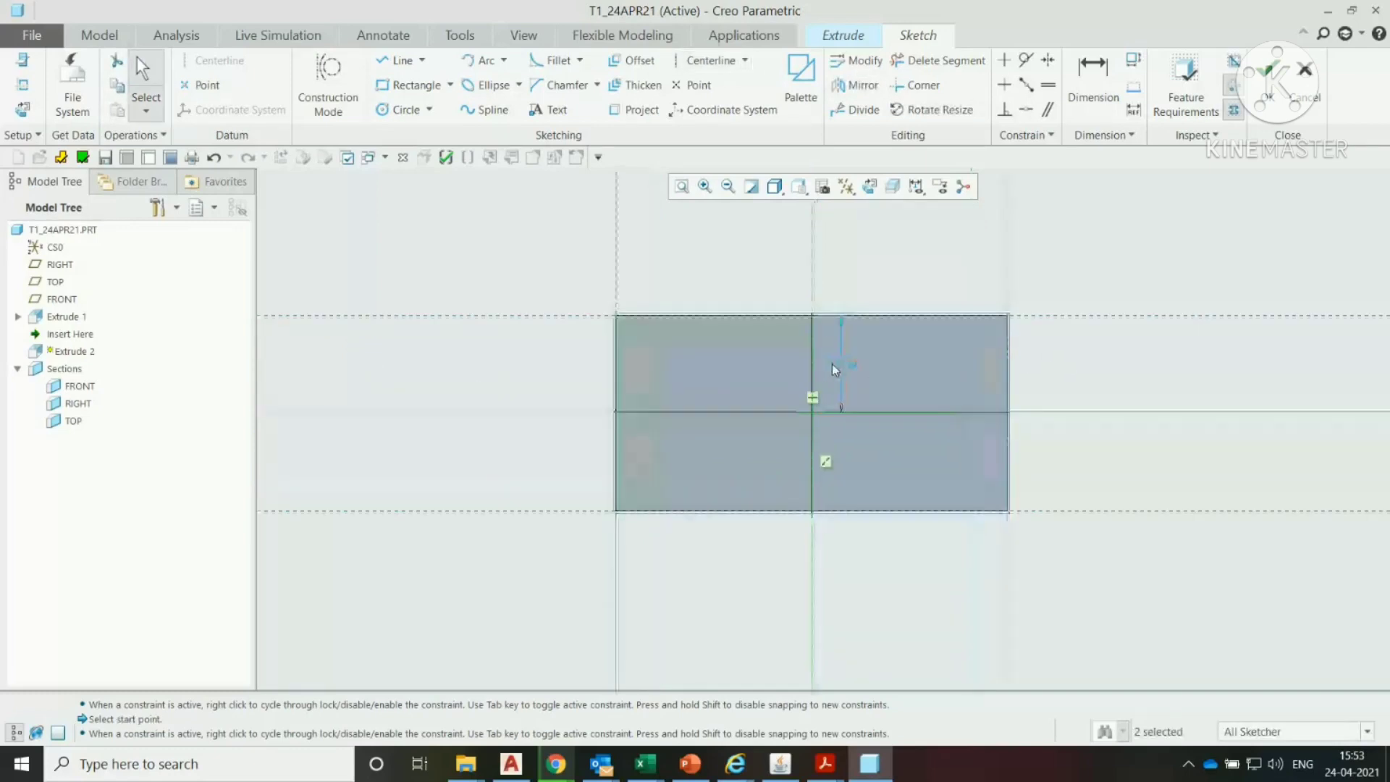
double_click(849, 371)
text(125)
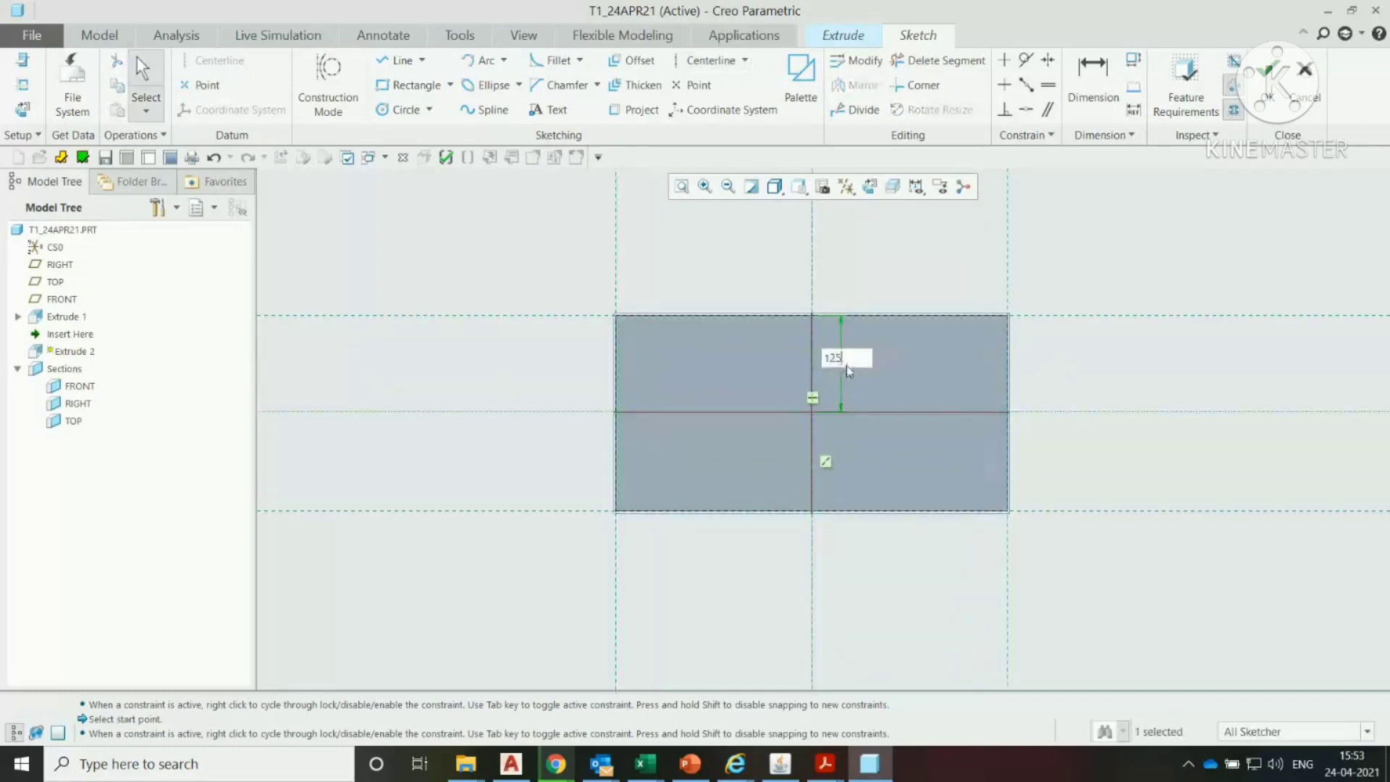
key(Return)
drag(844, 373, 1129, 269)
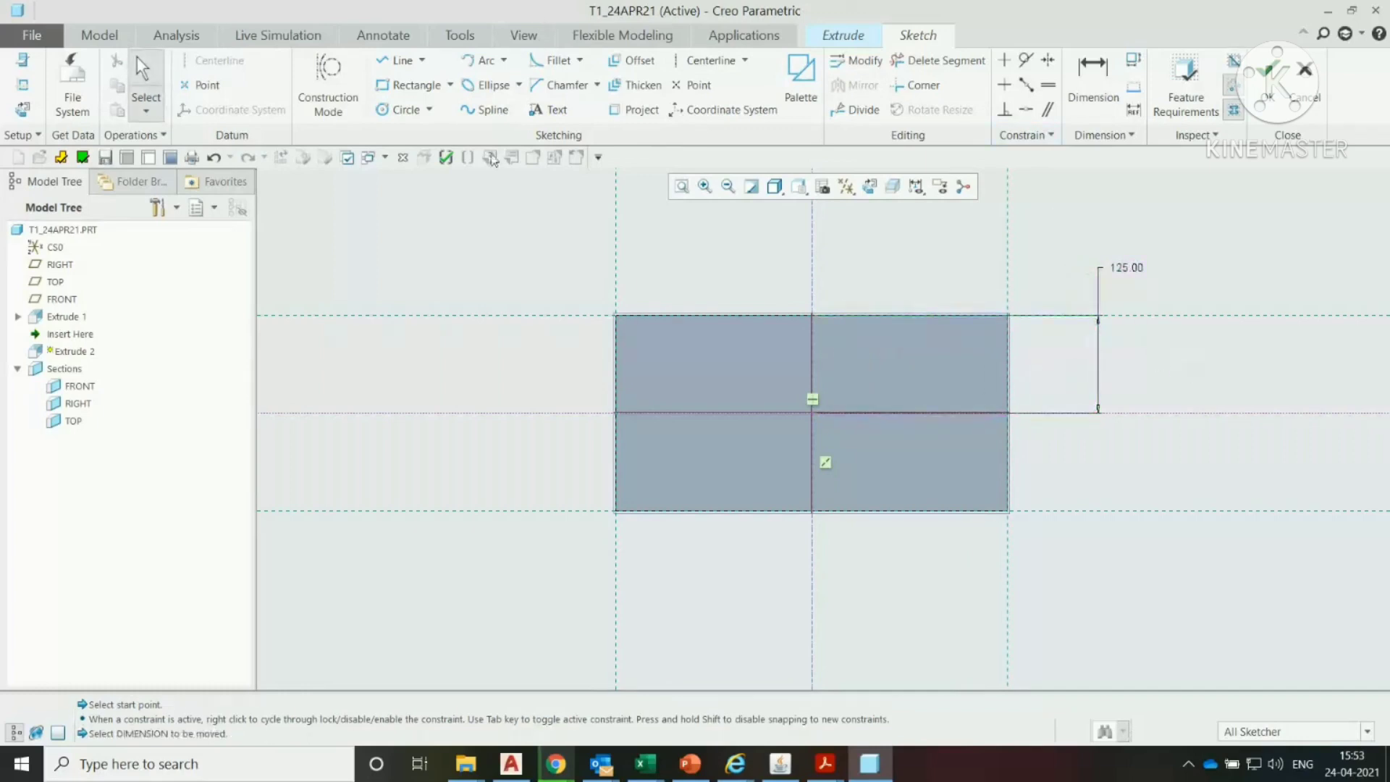
Step: Sketch two equal circles about 74 mm in diameter on the horizontal centerline, one on each side of the vertical centerline
click(398, 109)
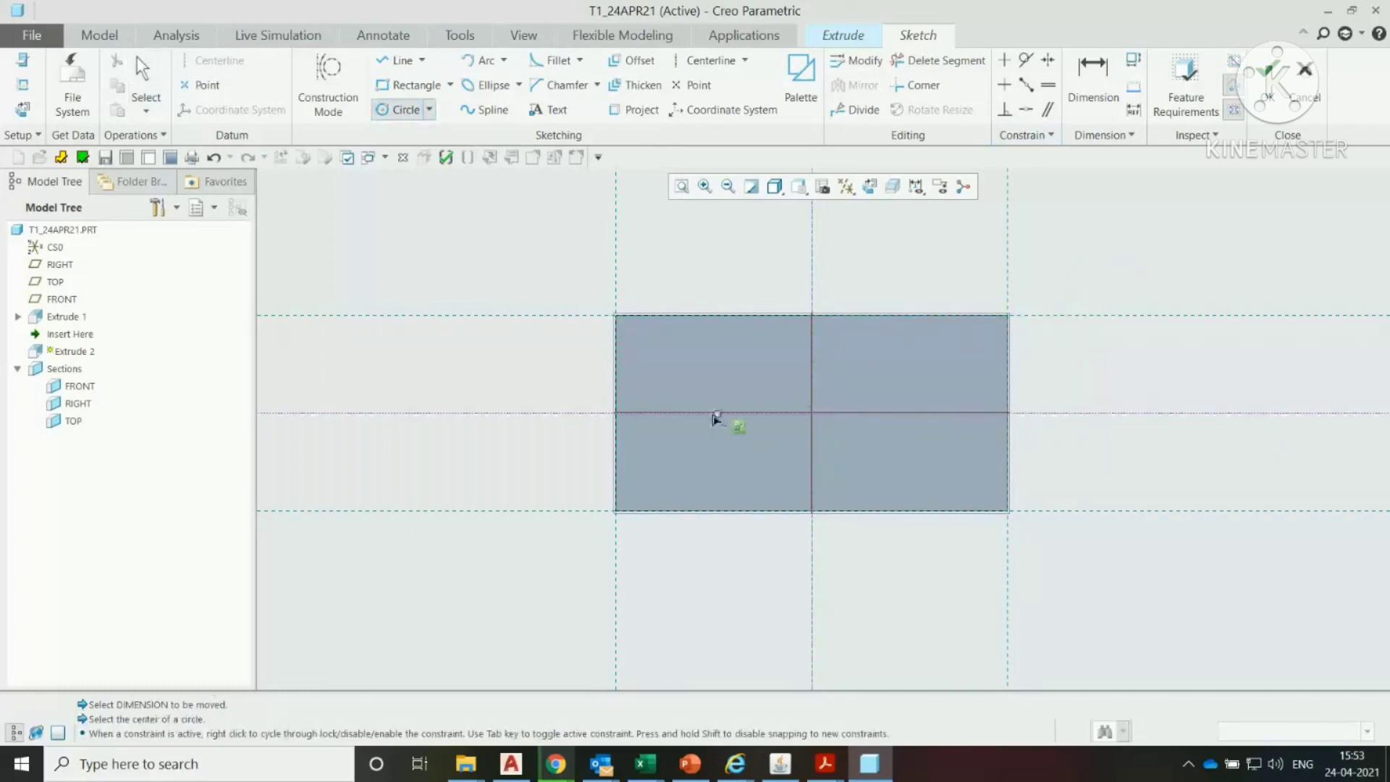
click(709, 413)
click(709, 447)
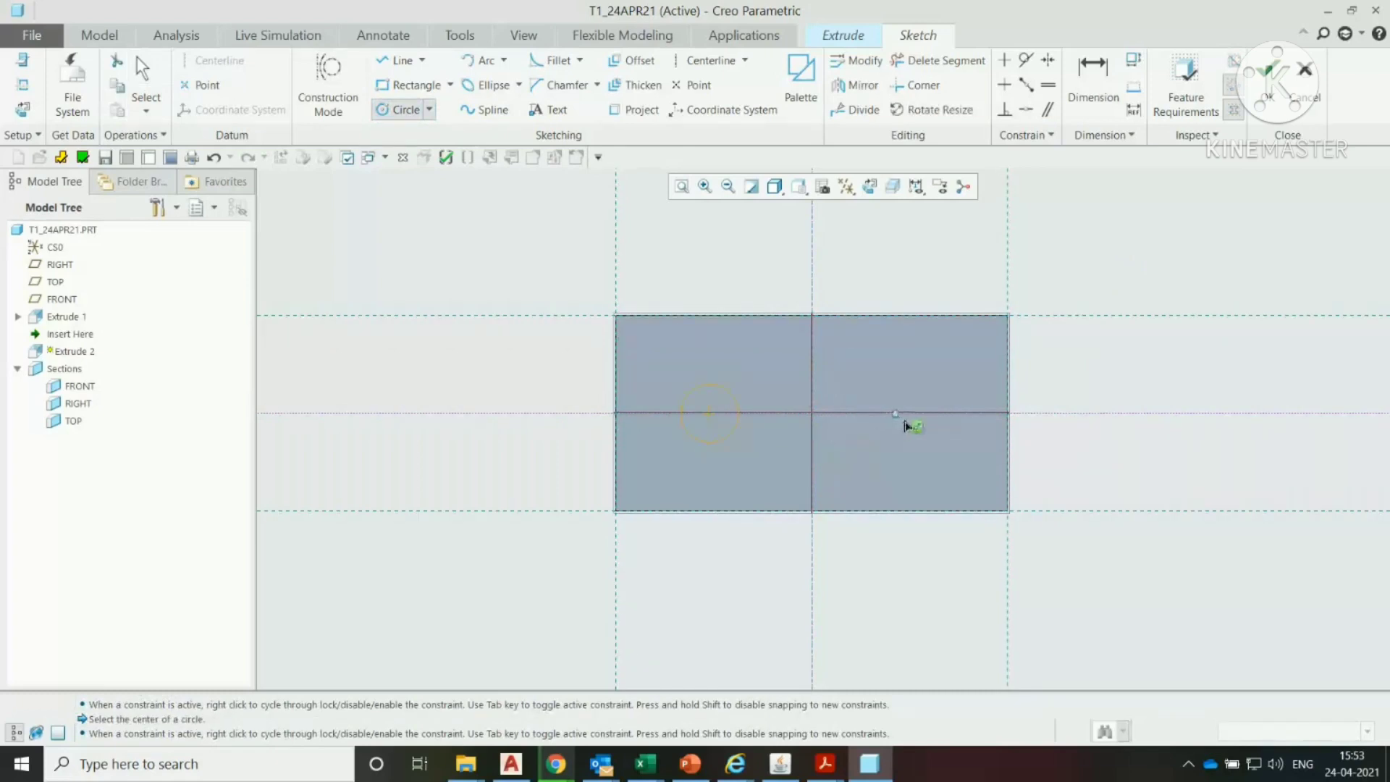
click(916, 412)
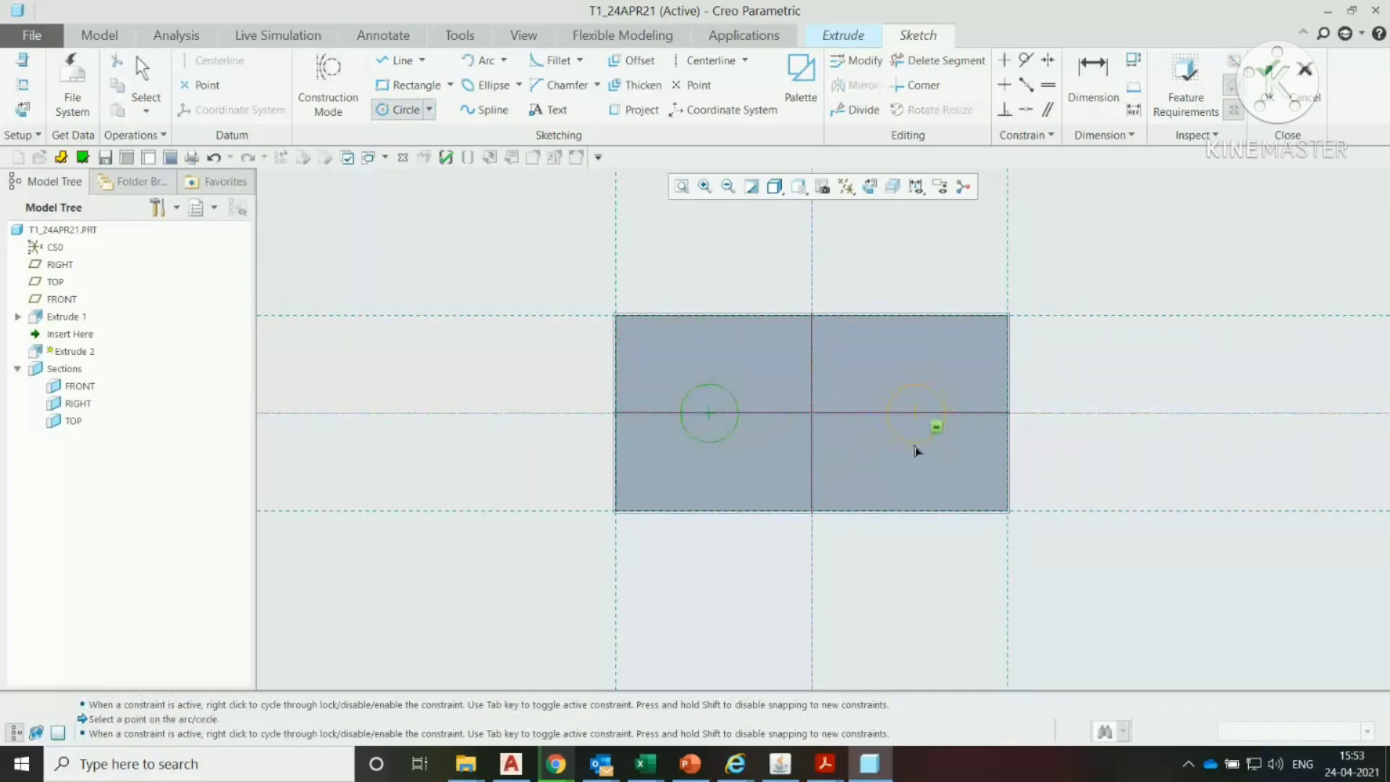
click(915, 447)
middle_click(888, 339)
scroll(763, 397, down, 1)
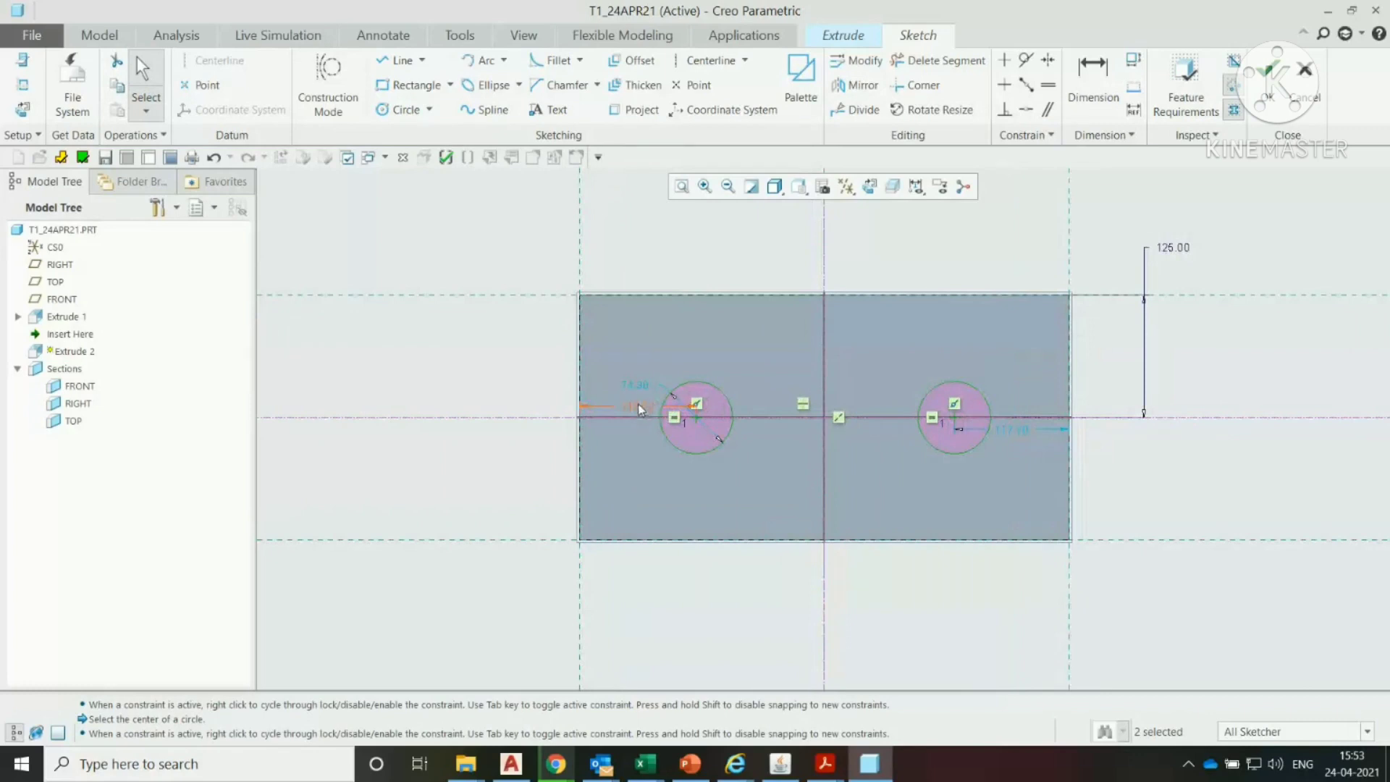
Step: Move the left circle's position dimension above the block and dimension the right circle's centre 125 mm from the vertical centerline
drag(640, 410, 645, 221)
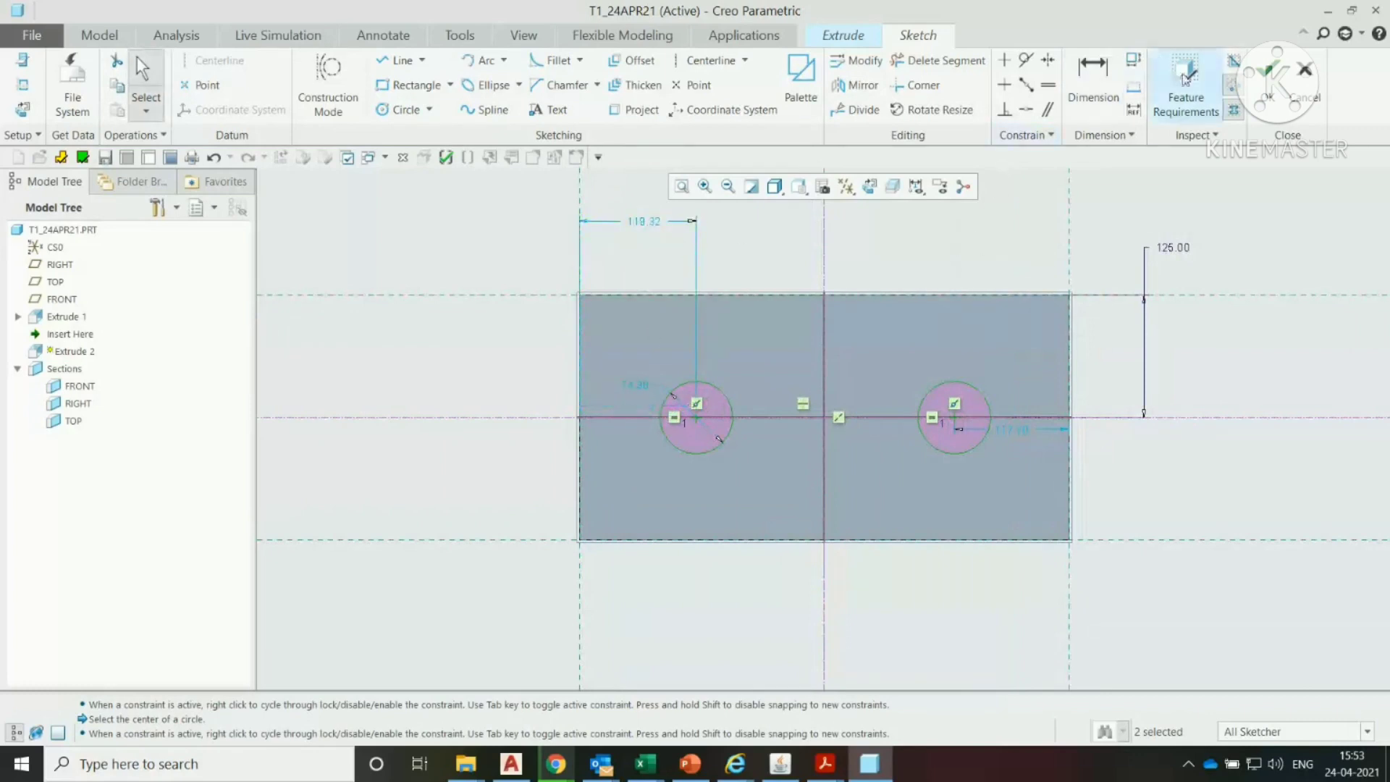
click(1093, 80)
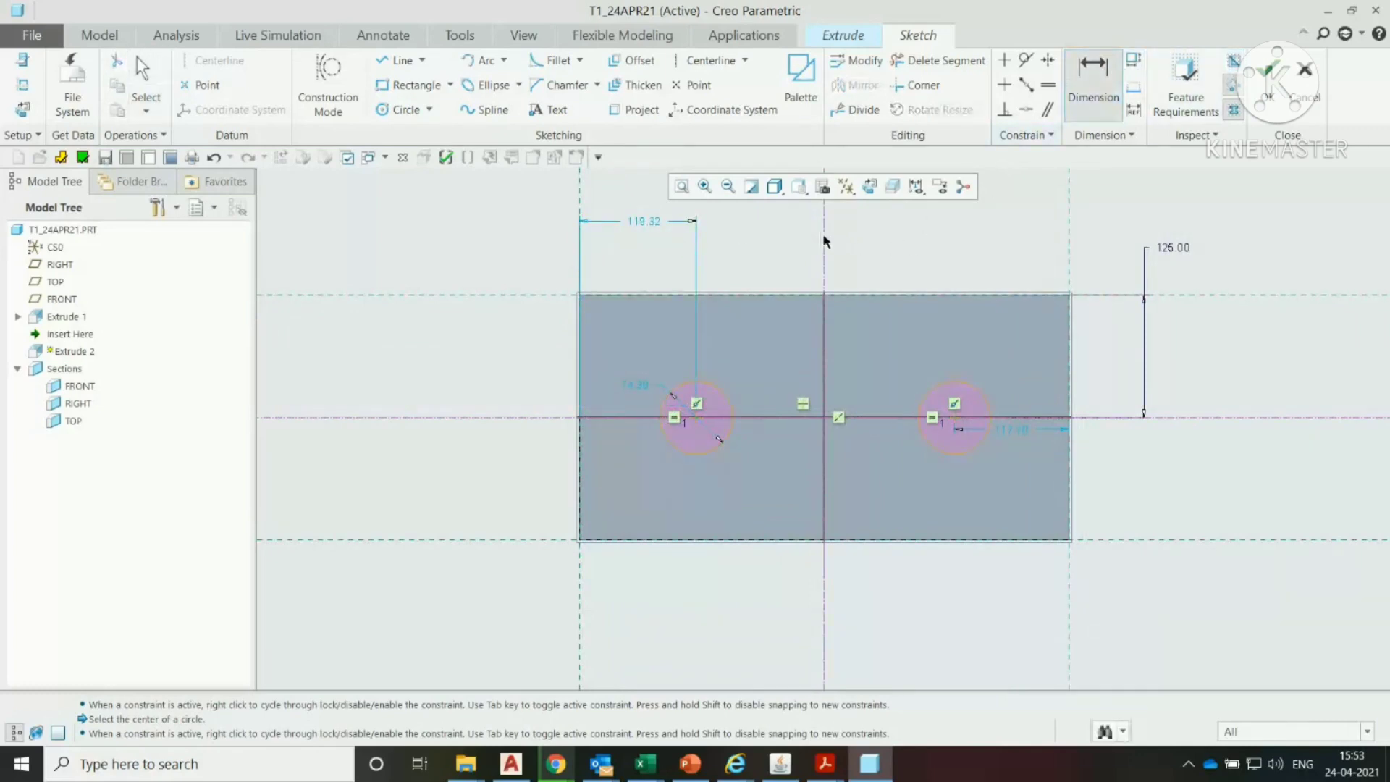
click(954, 417)
middle_click(875, 258)
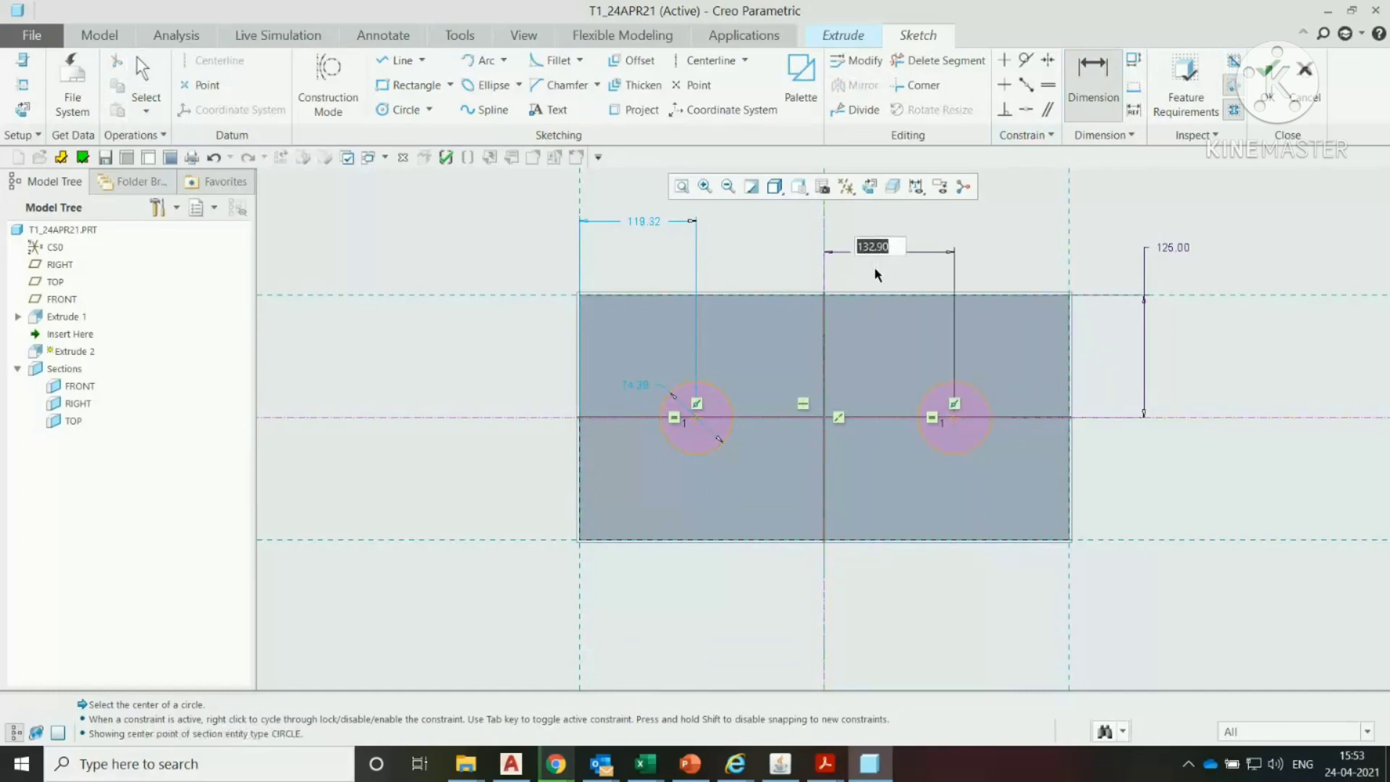
text(125)
key(Return)
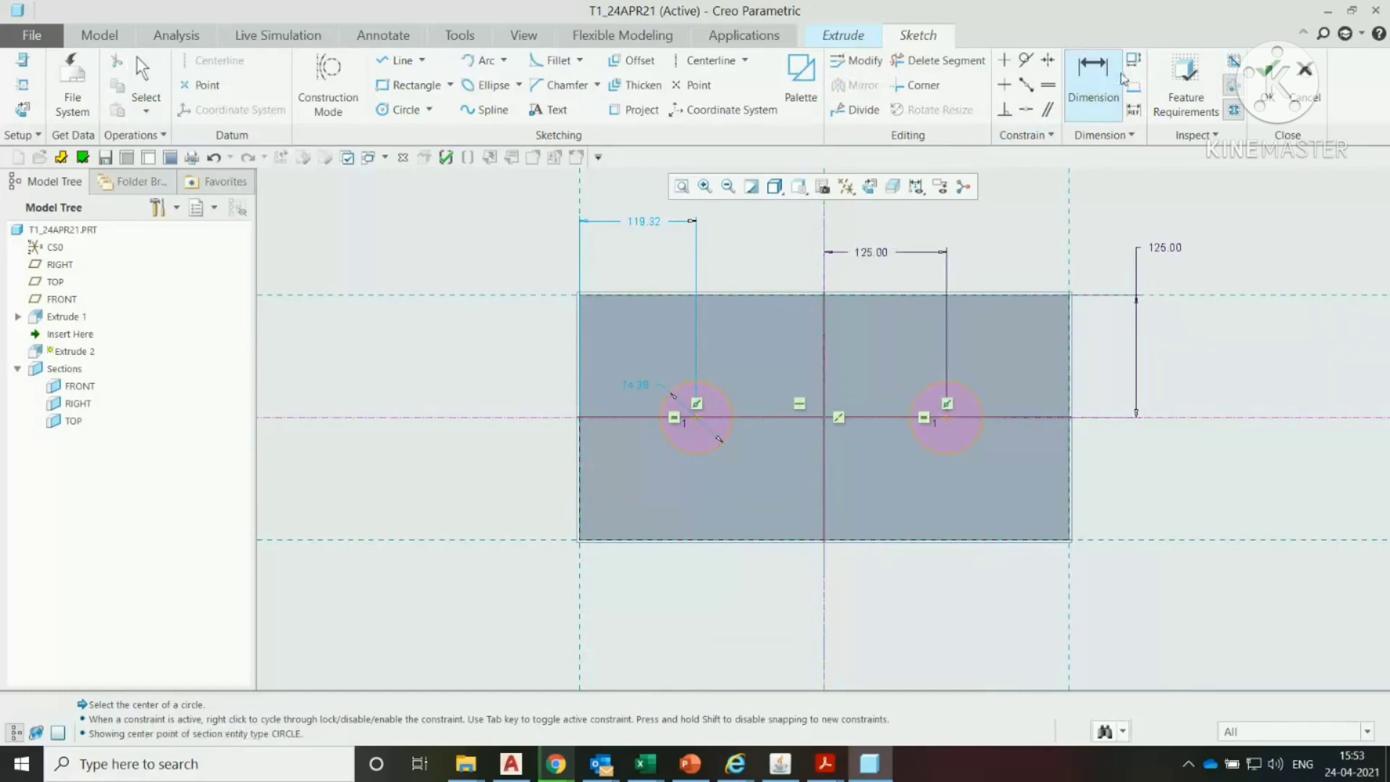
Step: Dimension the left circle's centre 125 mm from the vertical centerline
click(824, 246)
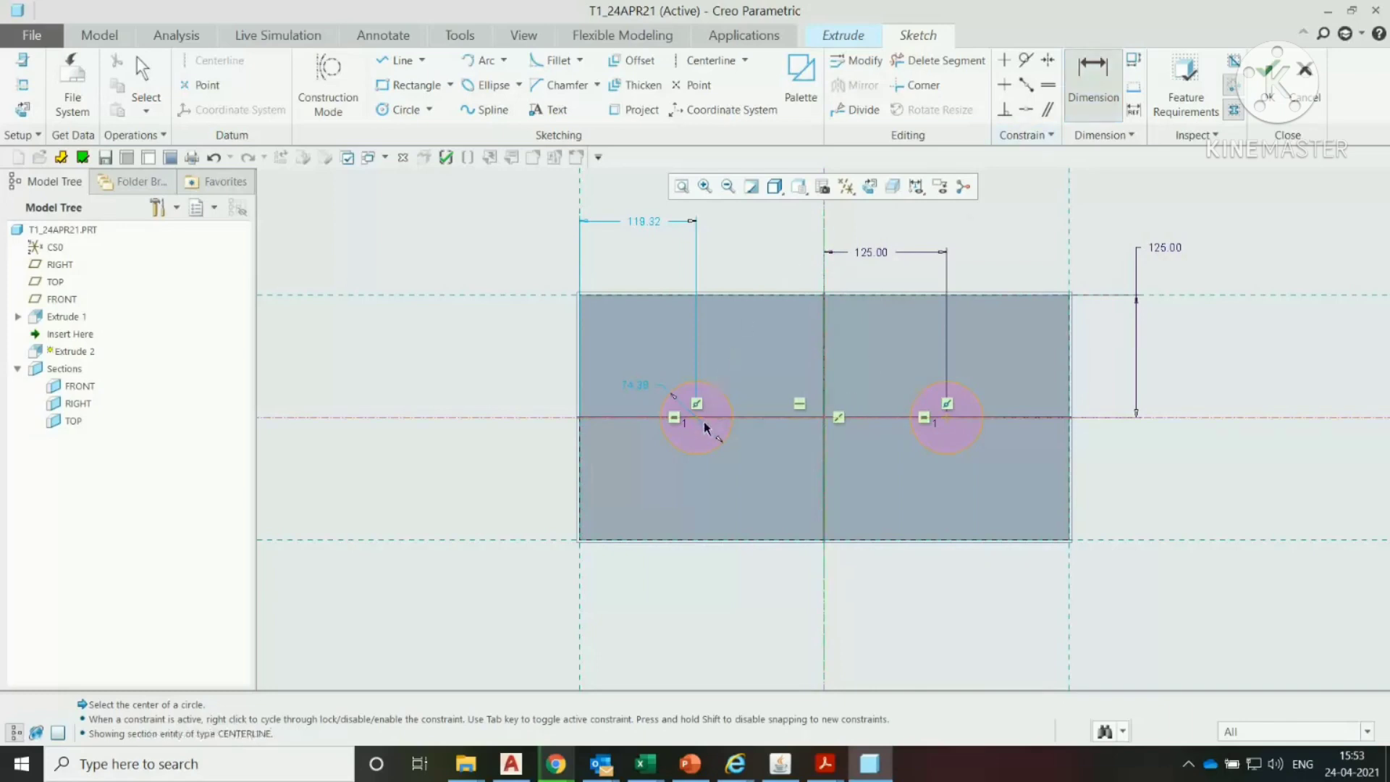
middle_click(756, 244)
text(125)
key(Return)
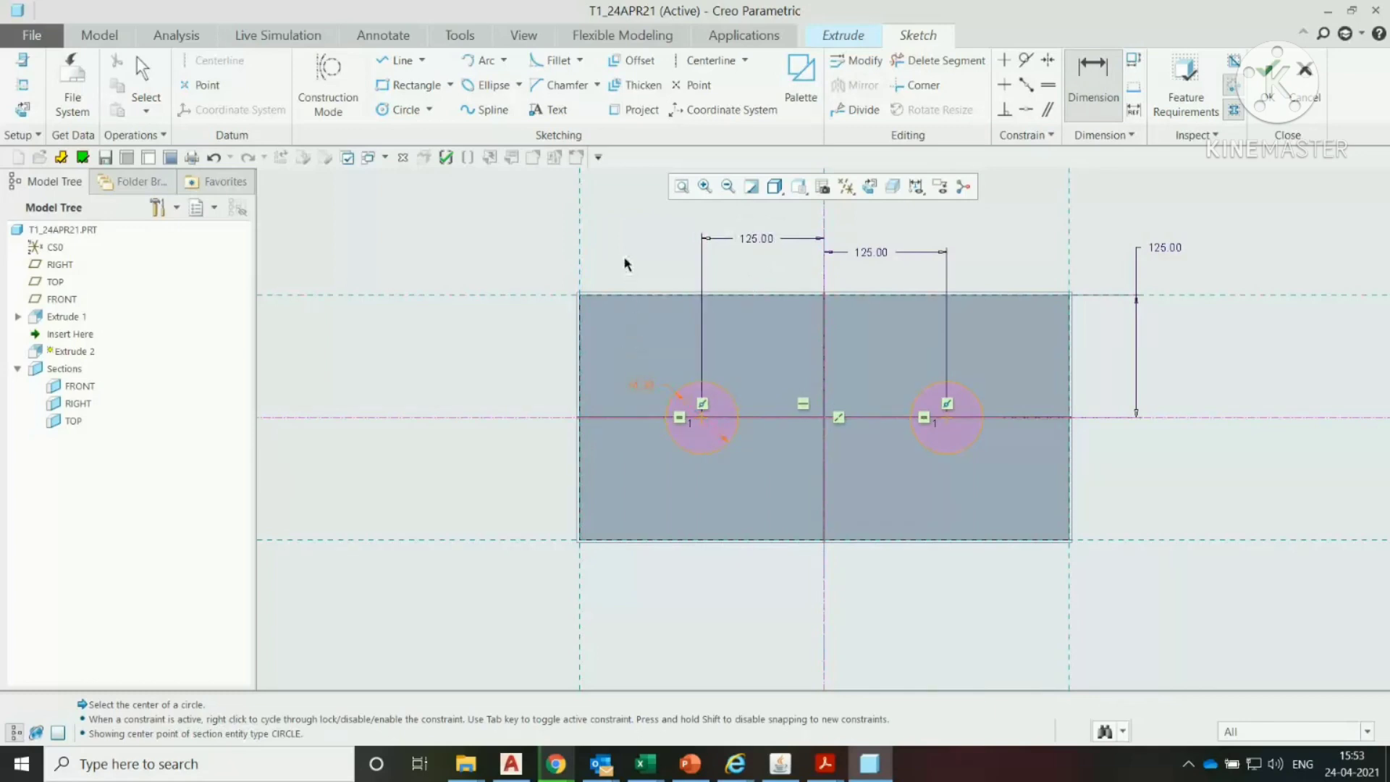
Step: Set the circles' diameter to 50 mm and finish the sketch
double_click(654, 387)
text(50)
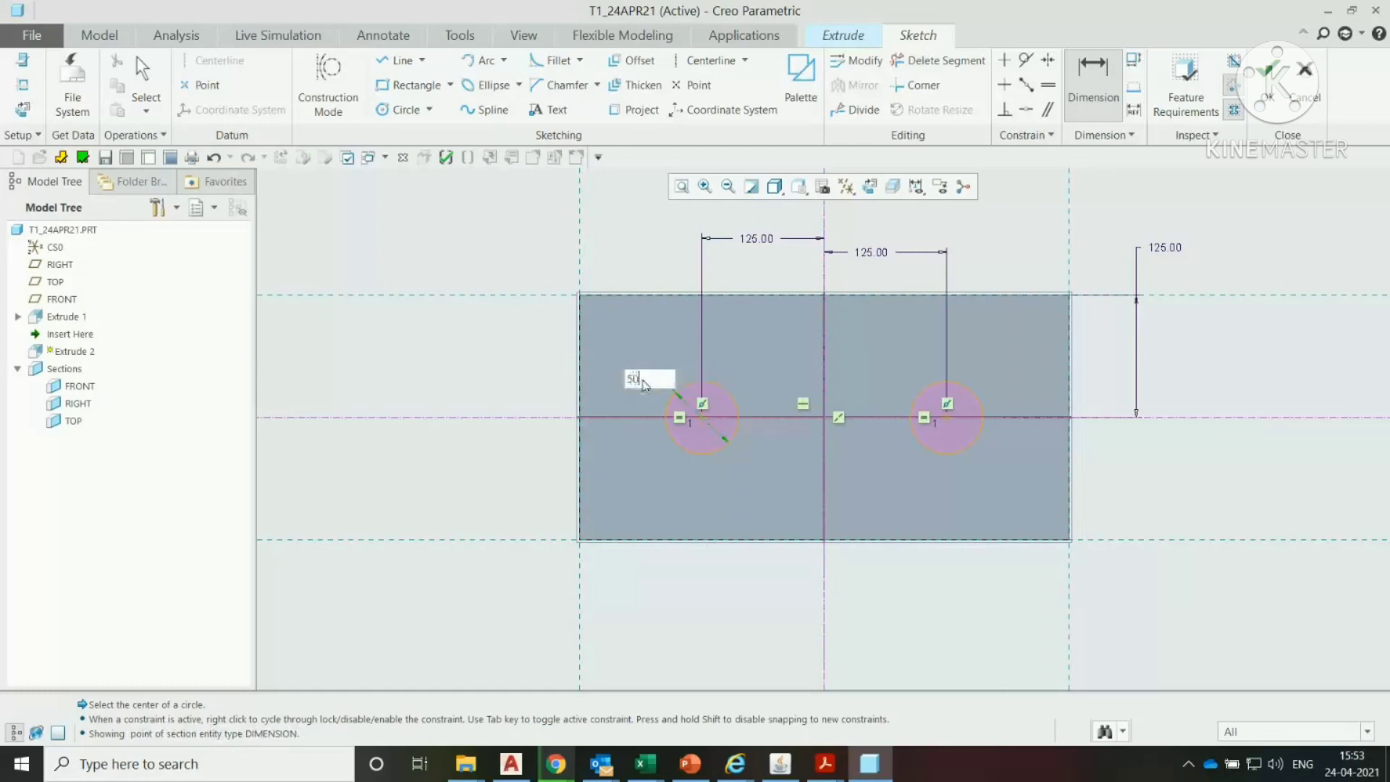
key(Return)
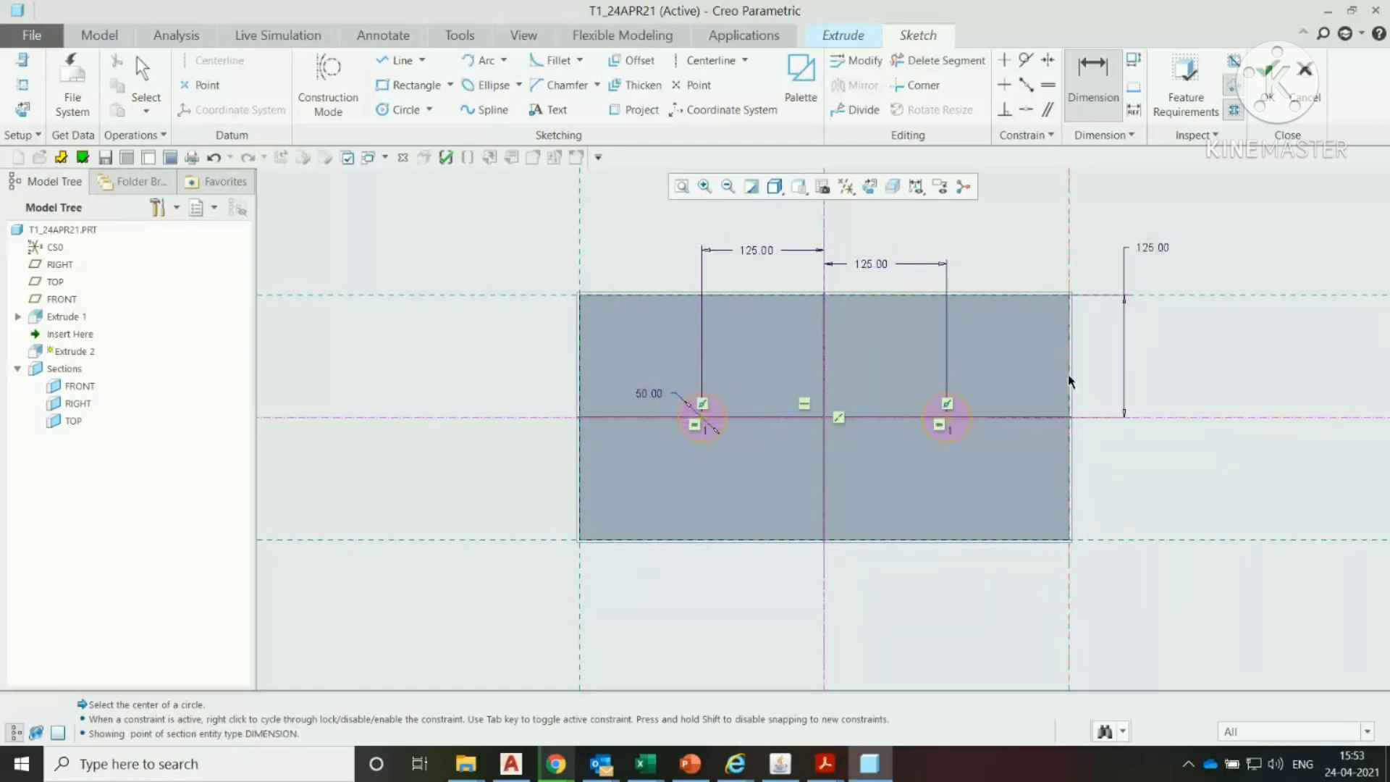
click(1267, 75)
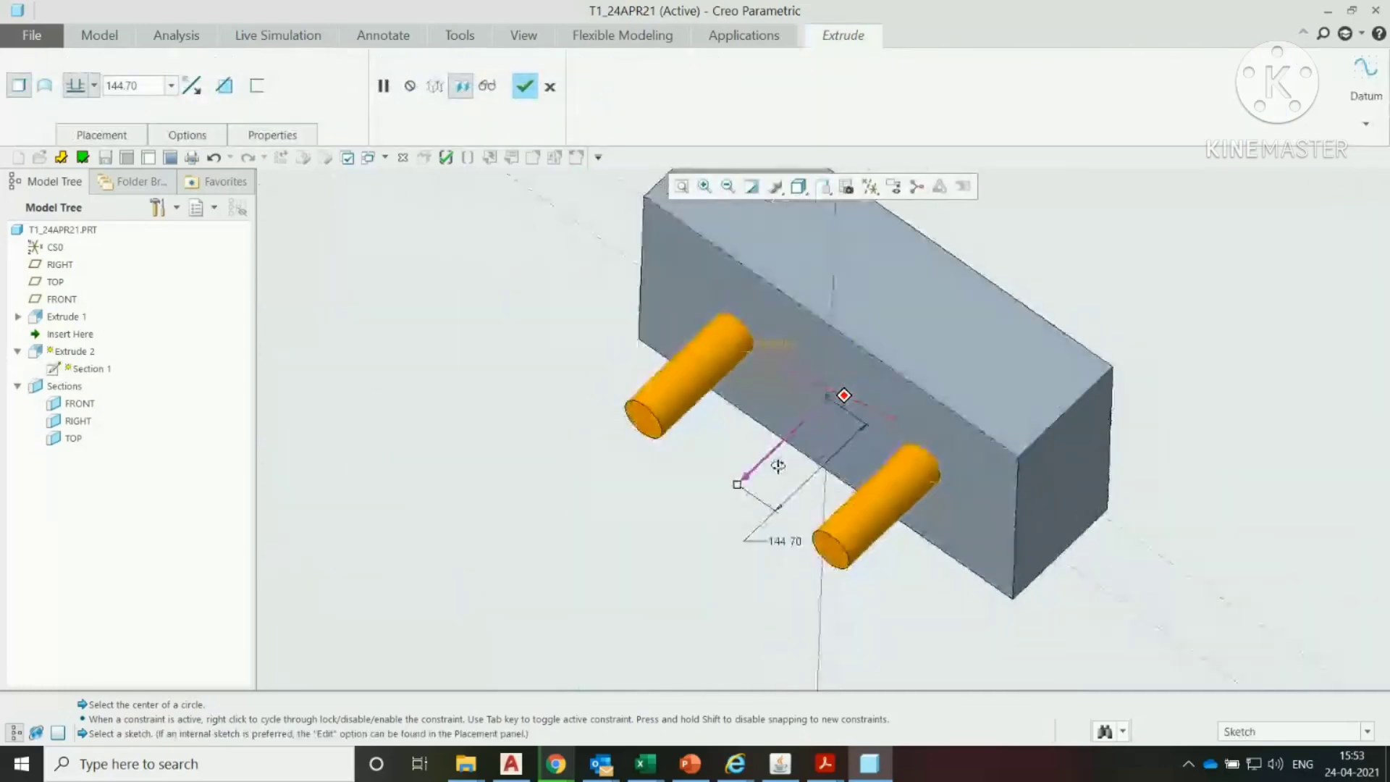
Step: Try the symmetric depth option on the two-circle extrusion and restore the one-sided depth
click(95, 85)
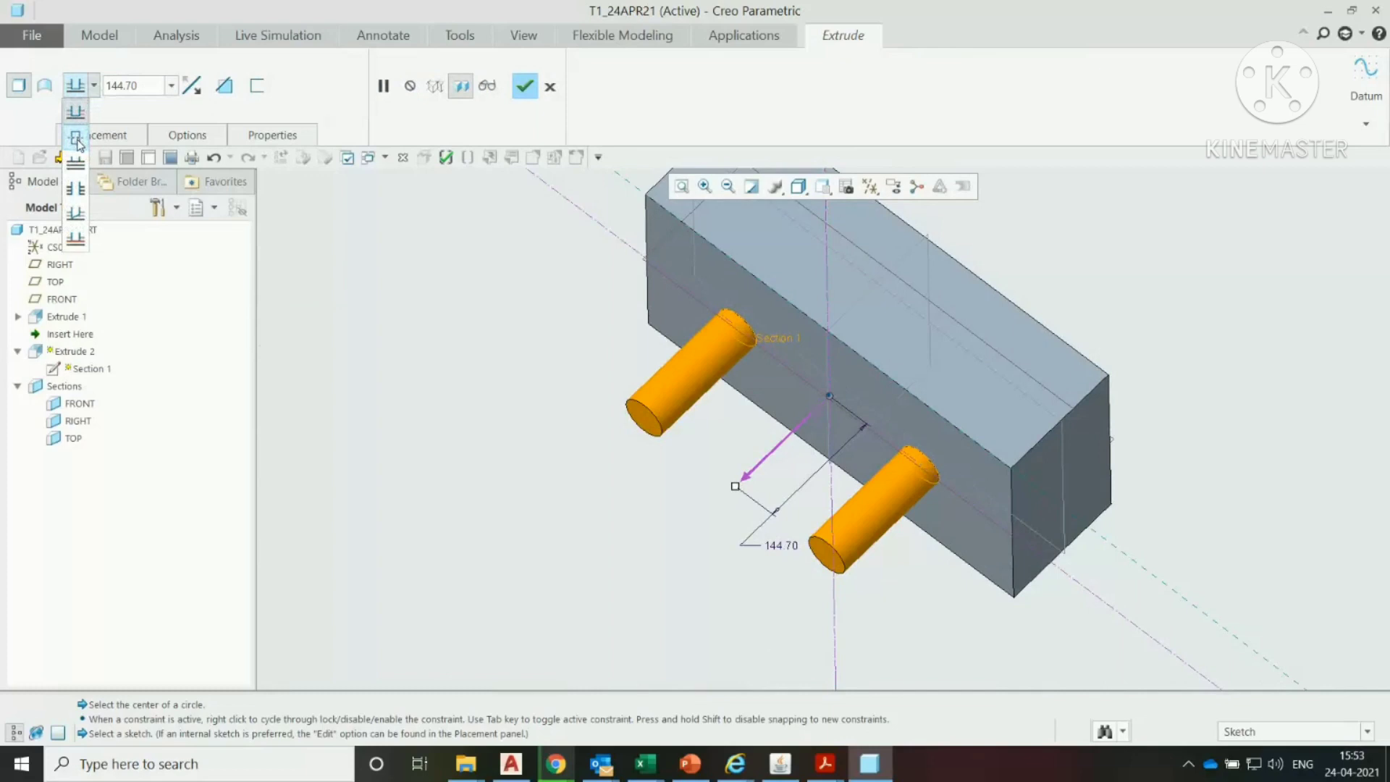
click(76, 139)
mouse_move(500, 297)
middle_down()
mouse_move(449, 314)
mouse_move(480, 301)
middle_up()
click(94, 85)
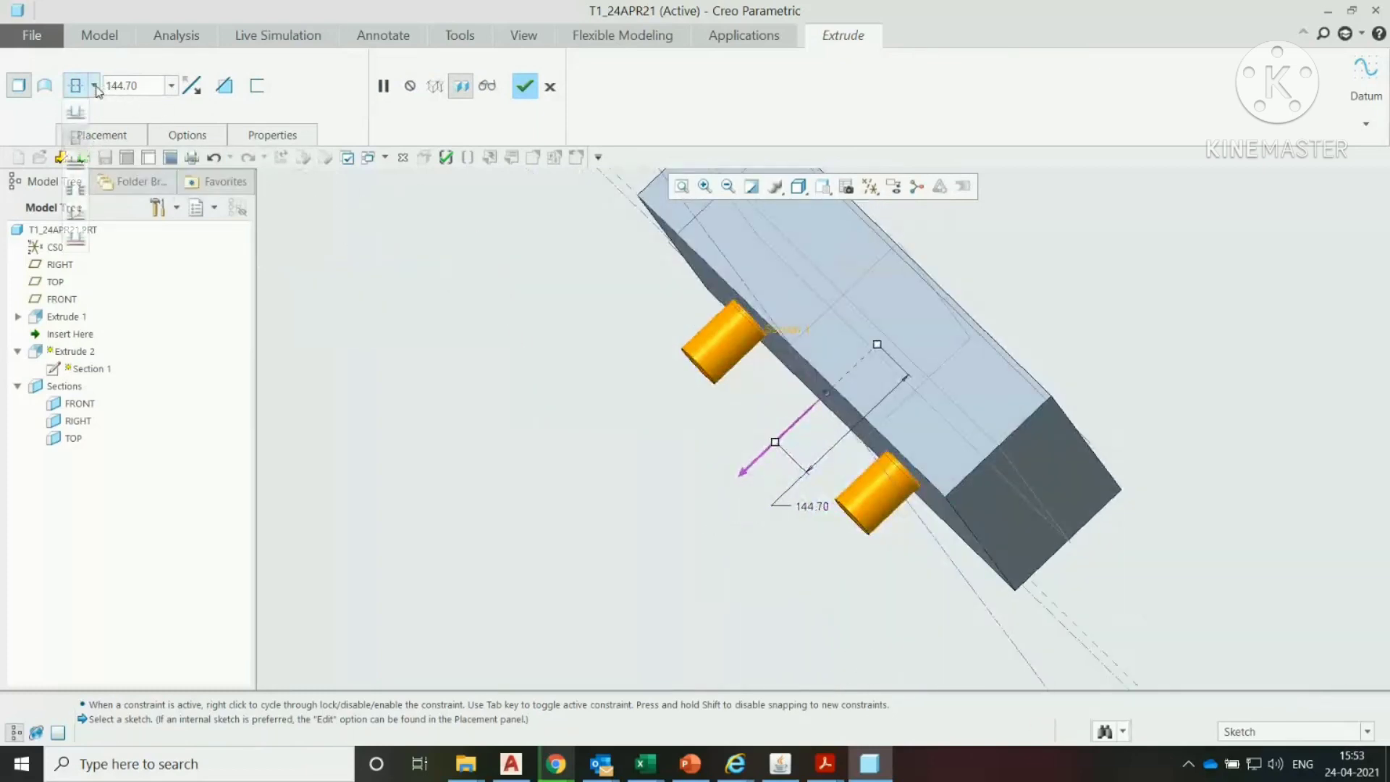
click(82, 120)
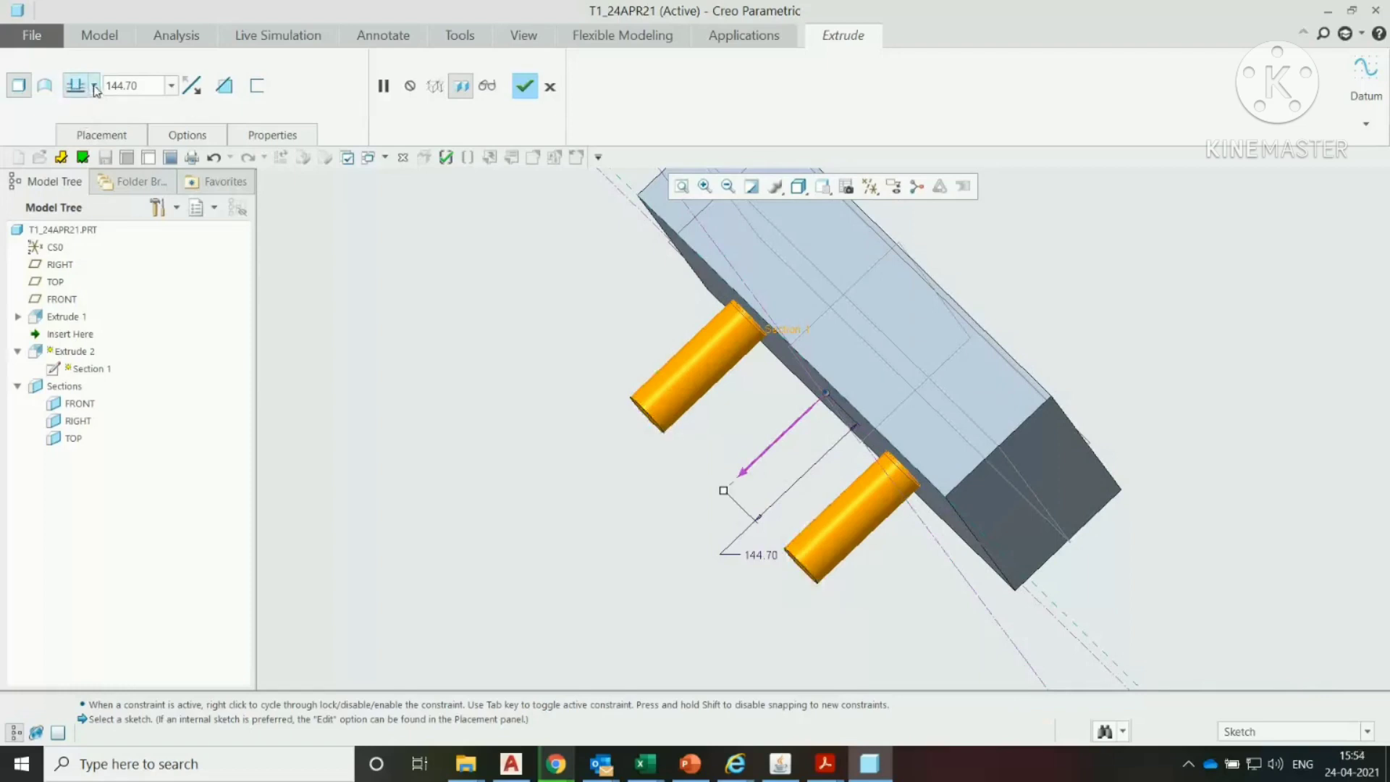
Step: Make the two-circle extrusion remove material with Through All depth and complete the feature
click(94, 85)
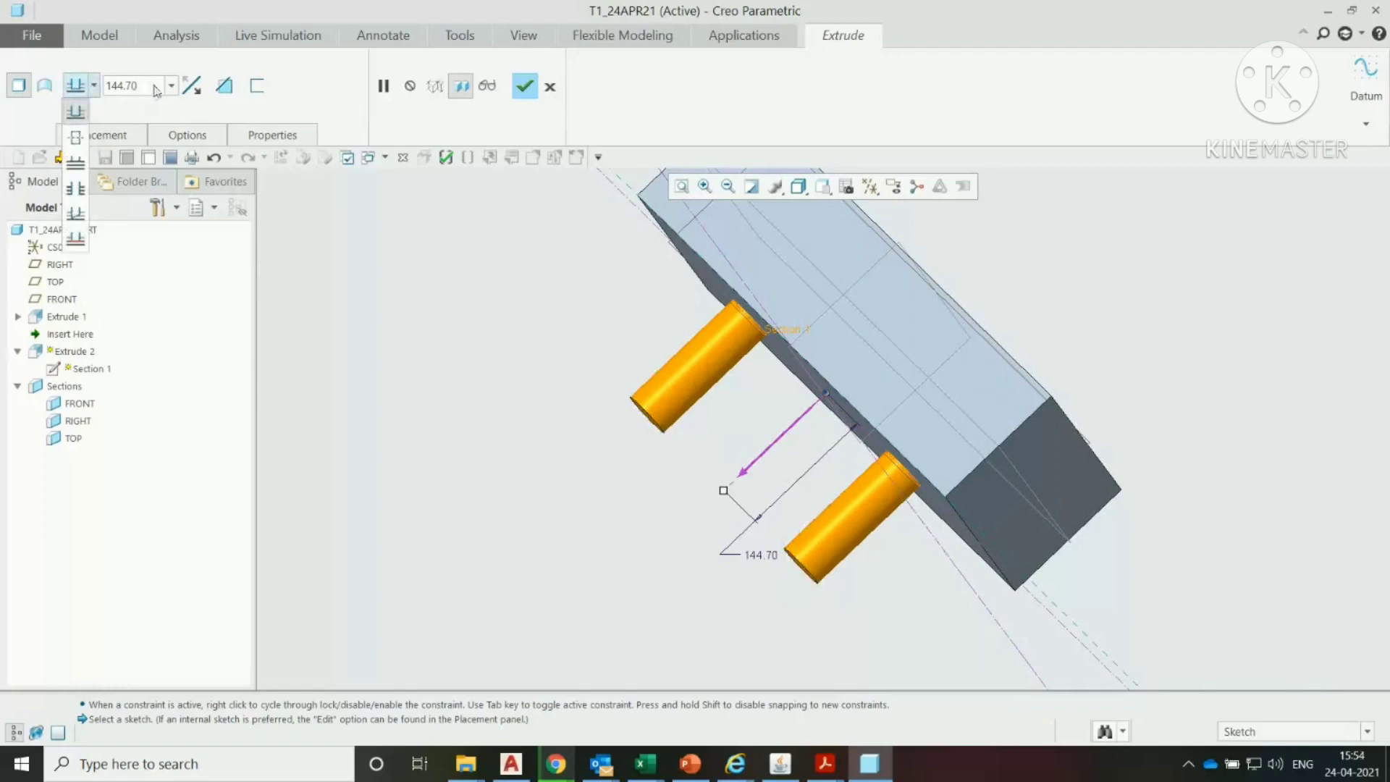
click(195, 92)
mouse_move(392, 313)
middle_down()
mouse_move(459, 227)
mouse_move(459, 502)
mouse_move(376, 340)
middle_up()
click(94, 86)
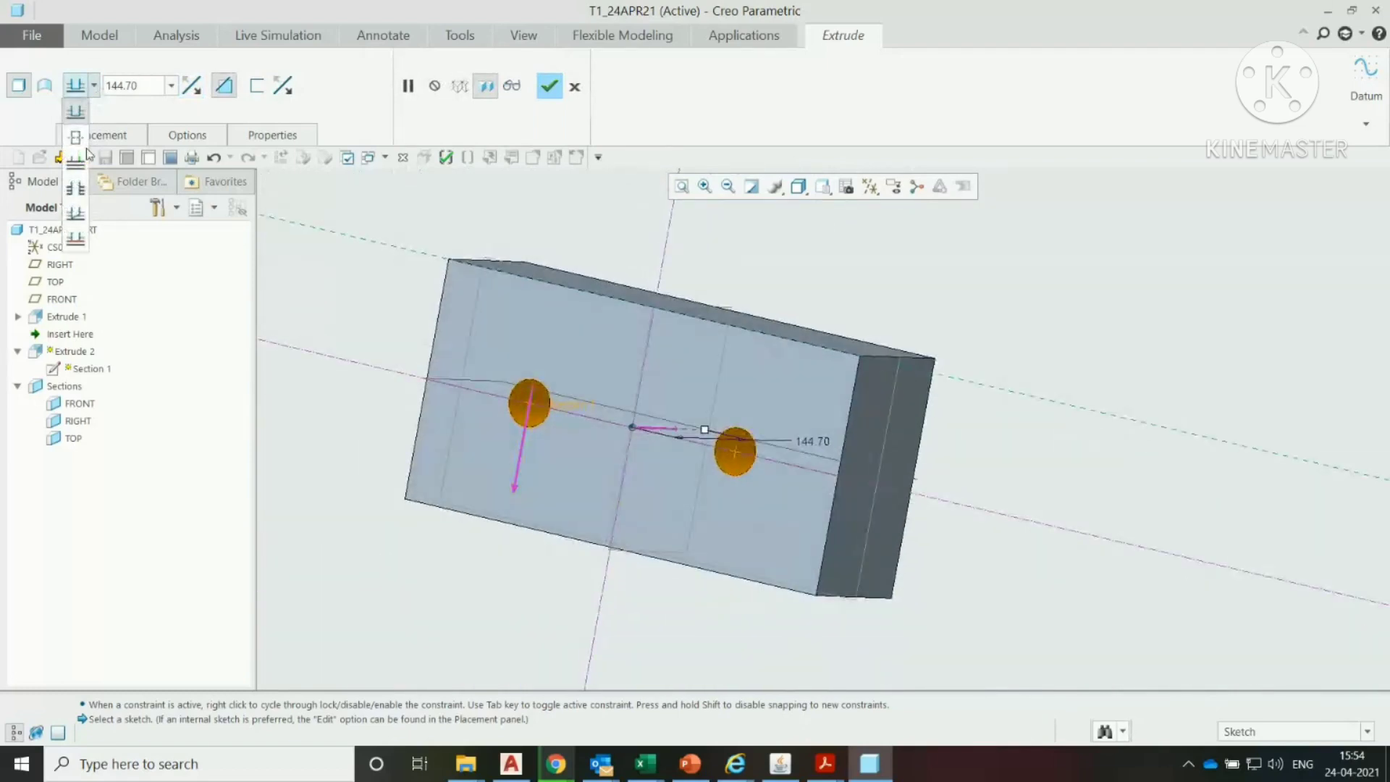
click(76, 189)
mouse_move(477, 341)
middle_down()
mouse_move(487, 329)
mouse_move(511, 354)
middle_up()
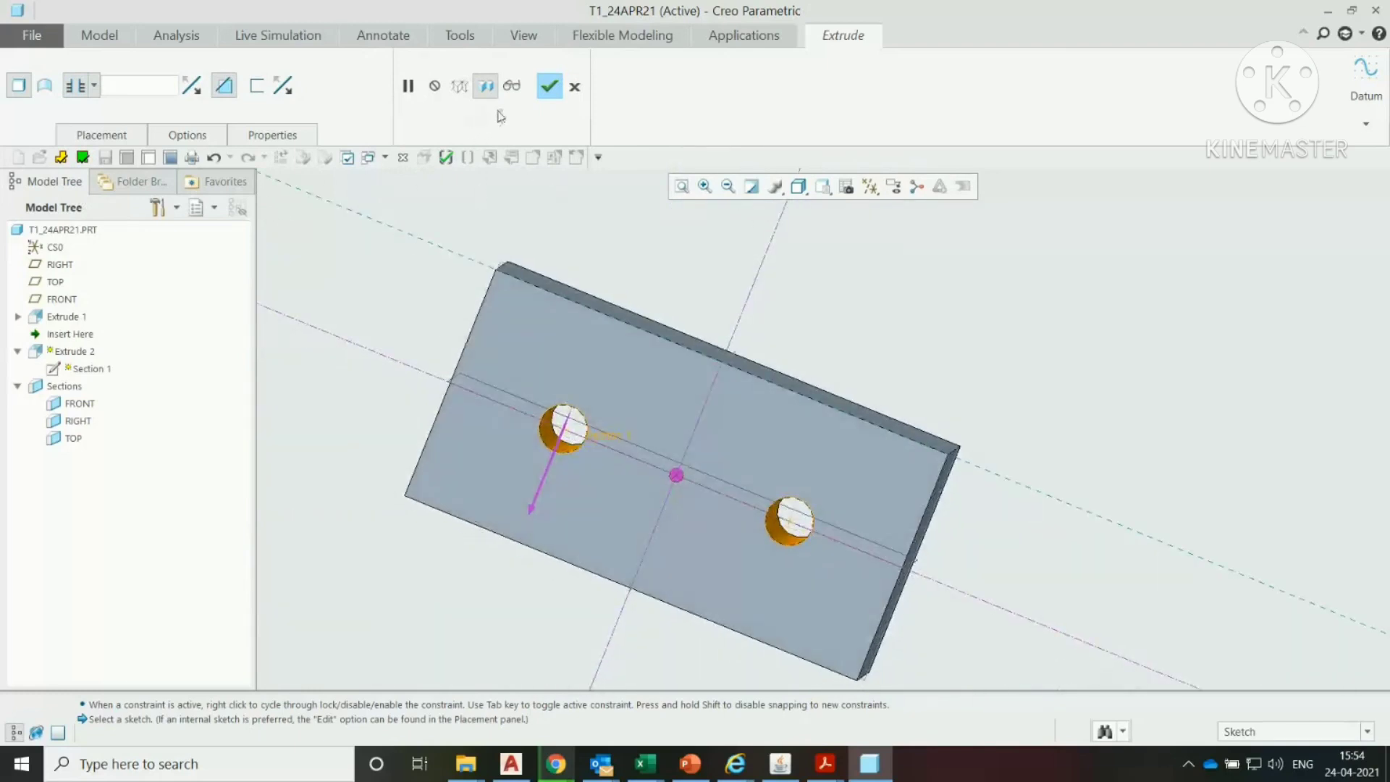
click(548, 95)
click(855, 317)
mouse_move(838, 315)
middle_down()
mouse_move(880, 287)
mouse_move(824, 273)
mouse_move(834, 282)
mouse_move(787, 327)
mouse_move(802, 342)
middle_up()
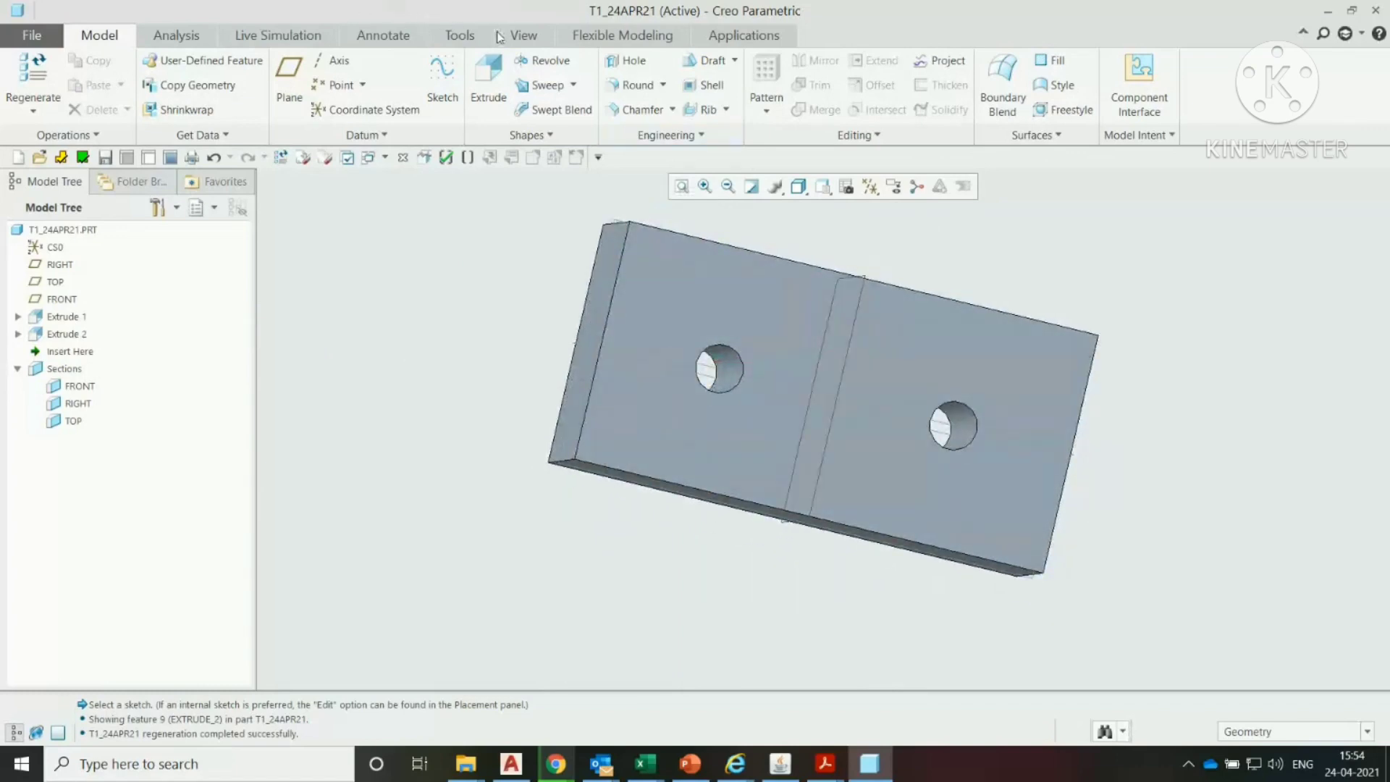
Step: Apply the green appearance to the block's holed front face and its four side faces
click(535, 38)
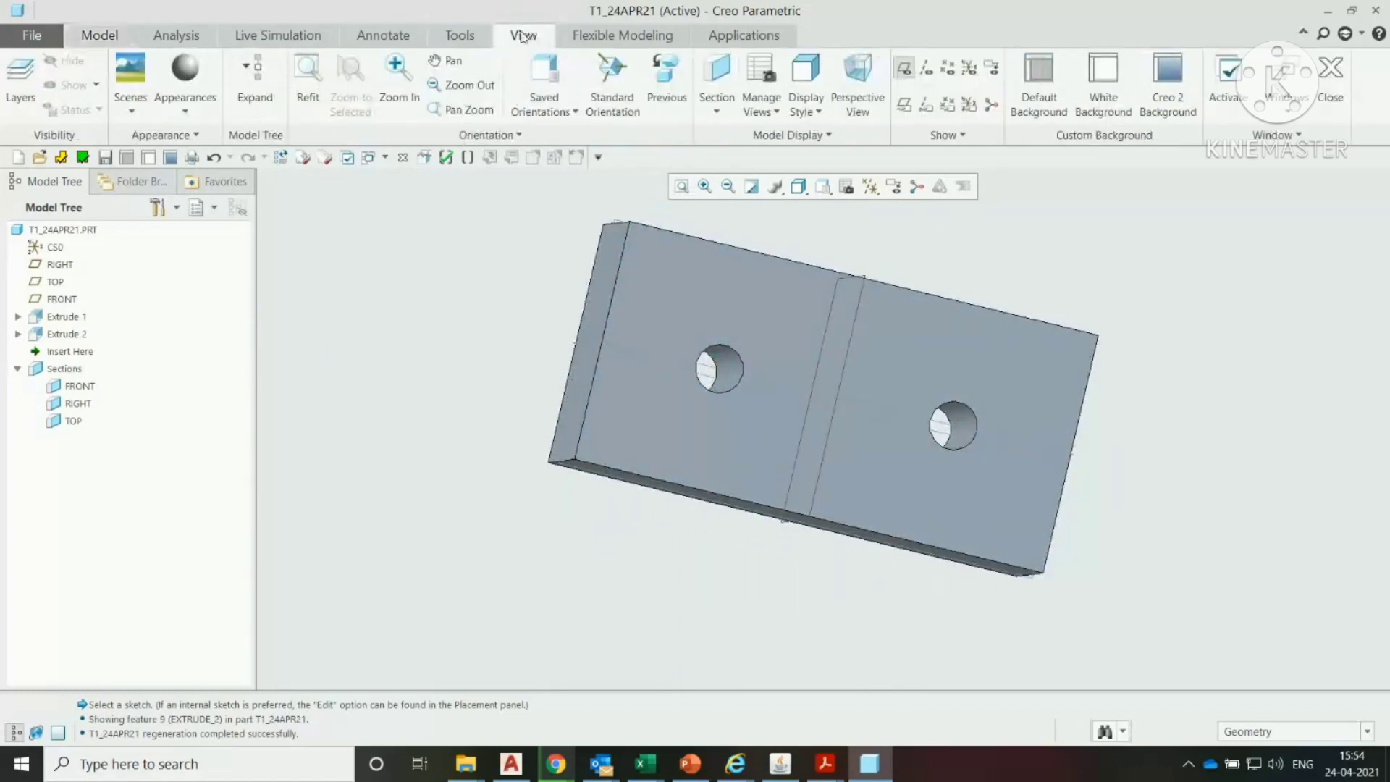
click(186, 105)
click(290, 246)
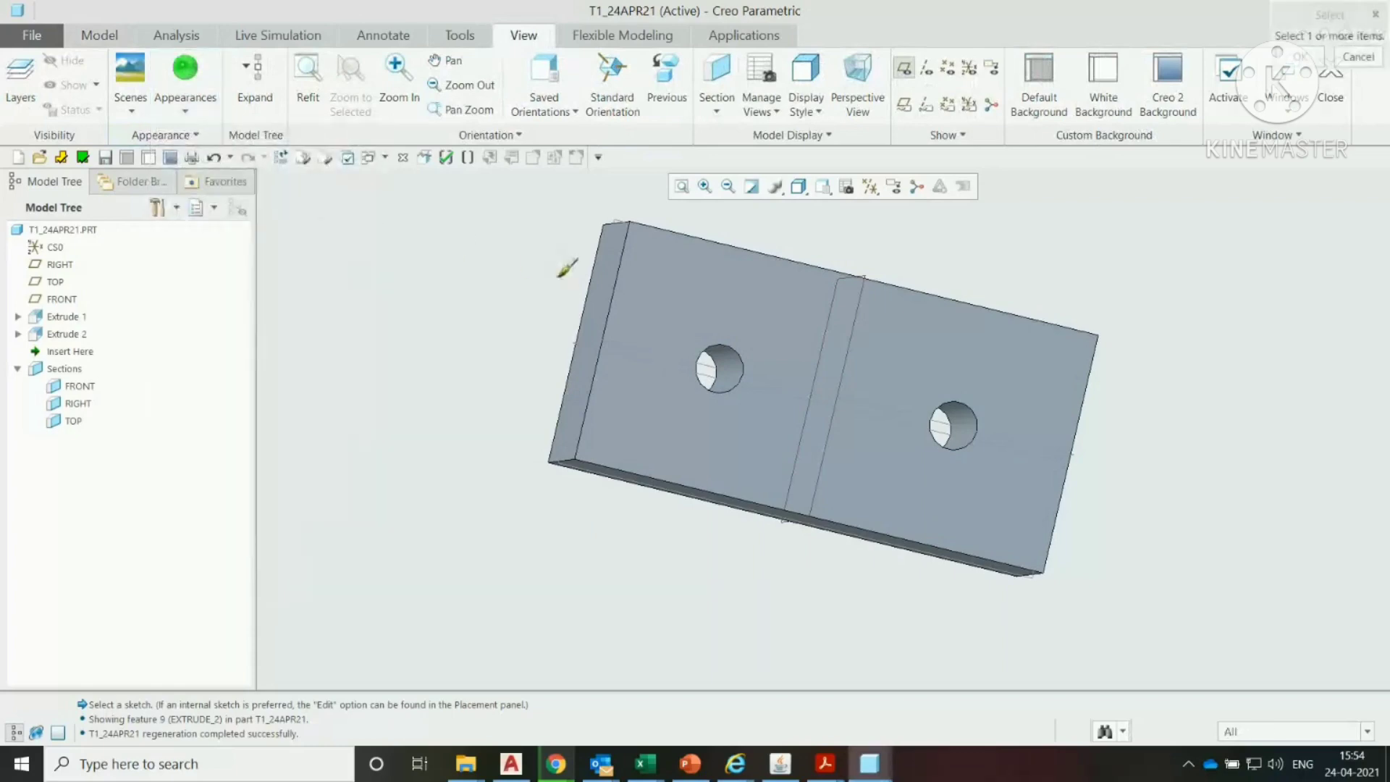
click(694, 269)
middle_drag(695, 270, 710, 295)
click(597, 293)
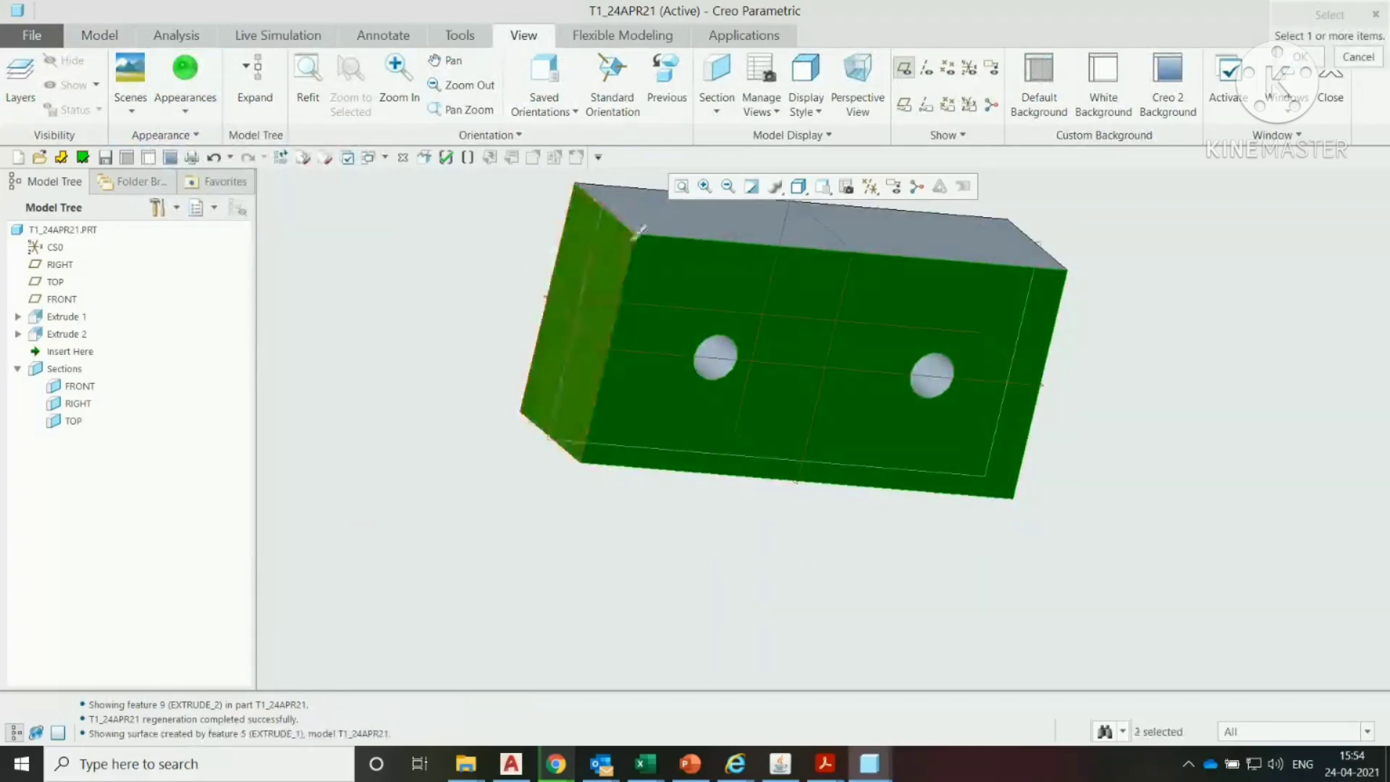
click(667, 219)
middle_drag(671, 254, 623, 162)
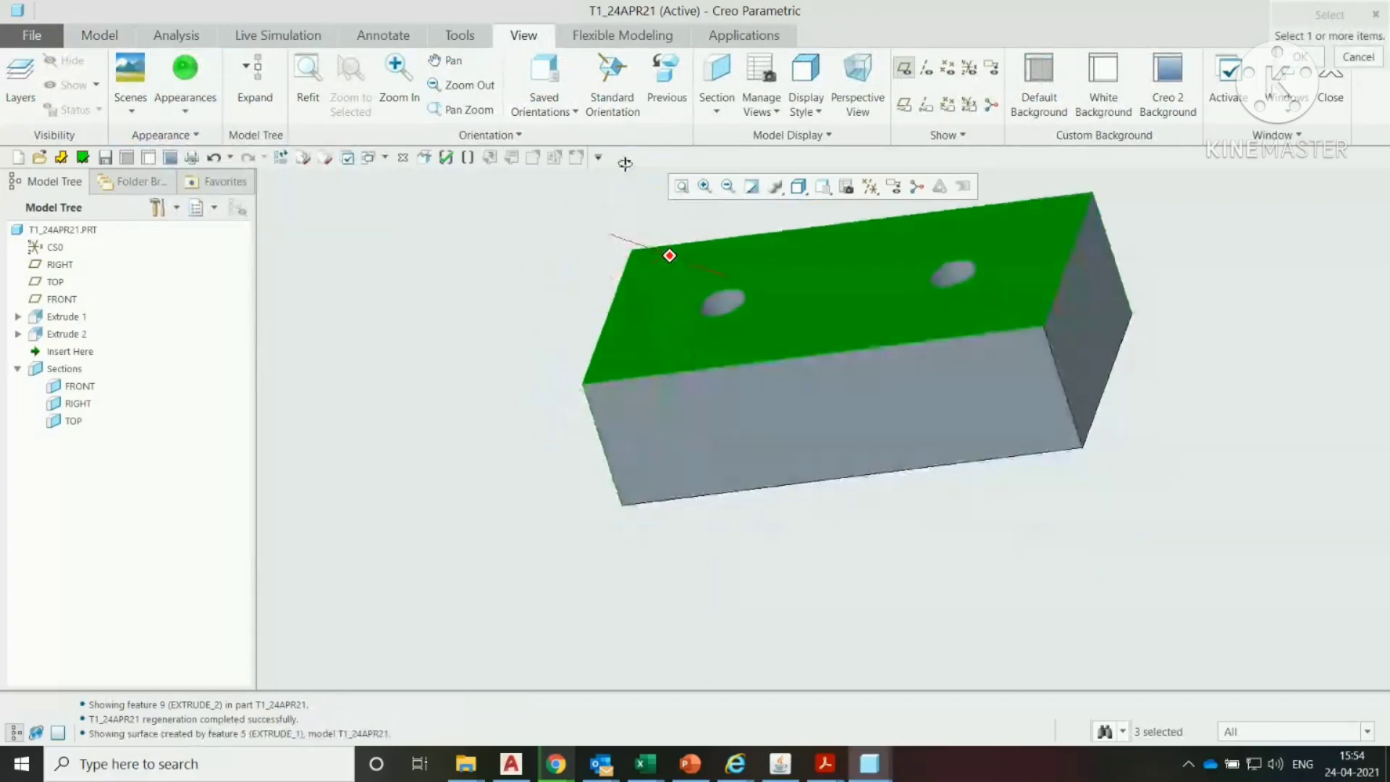
click(1070, 337)
click(1021, 383)
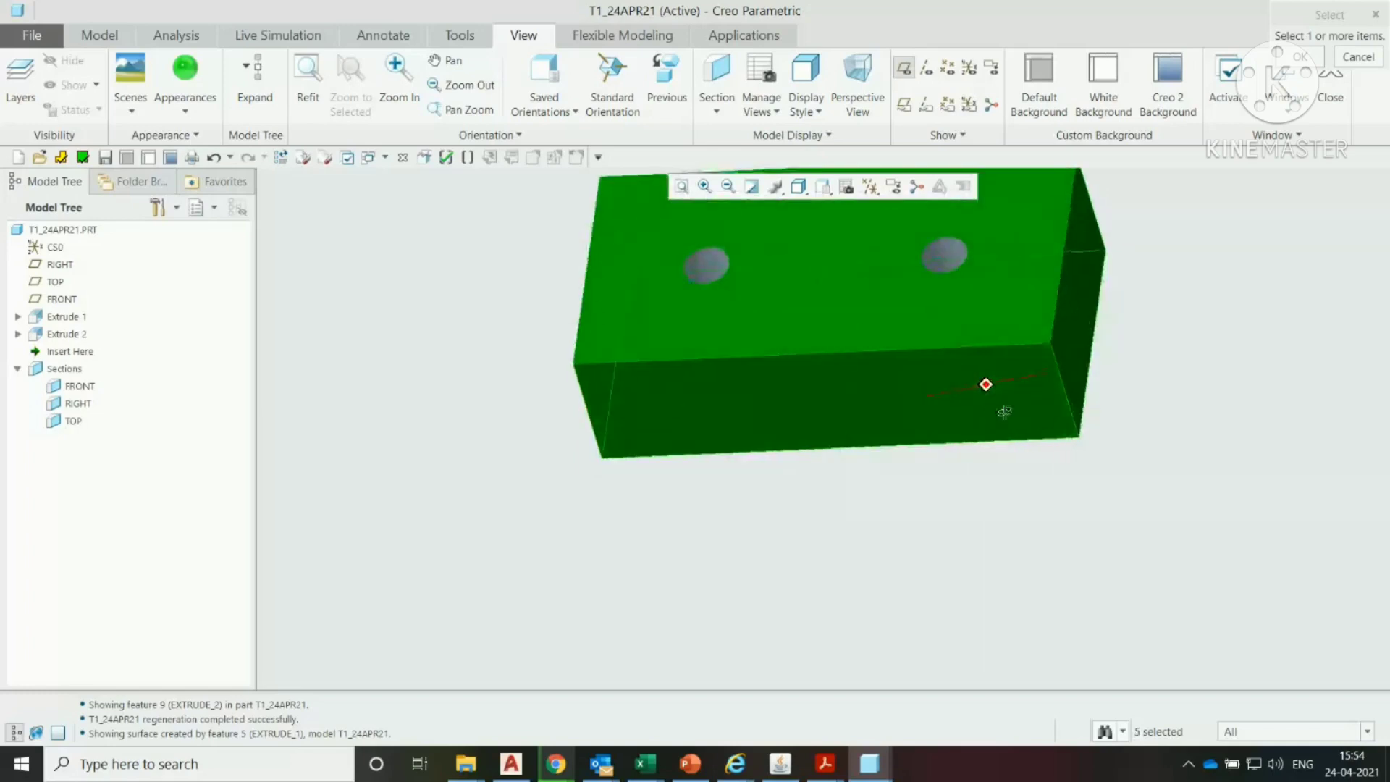
middle_click(983, 384)
middle_drag(694, 507, 772, 405)
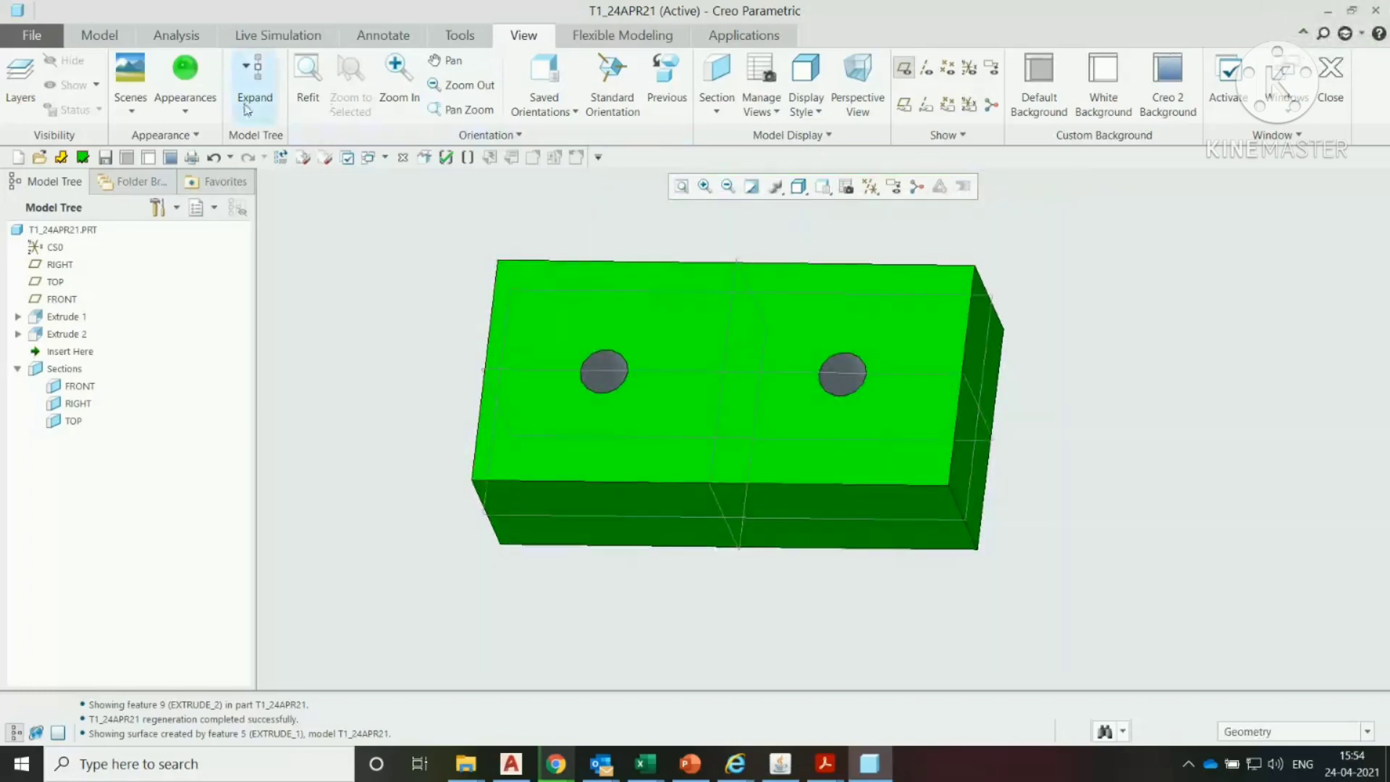
Step: Apply the red appearance to the inner surfaces of both holes
click(185, 101)
click(337, 246)
scroll(583, 336, down, 4)
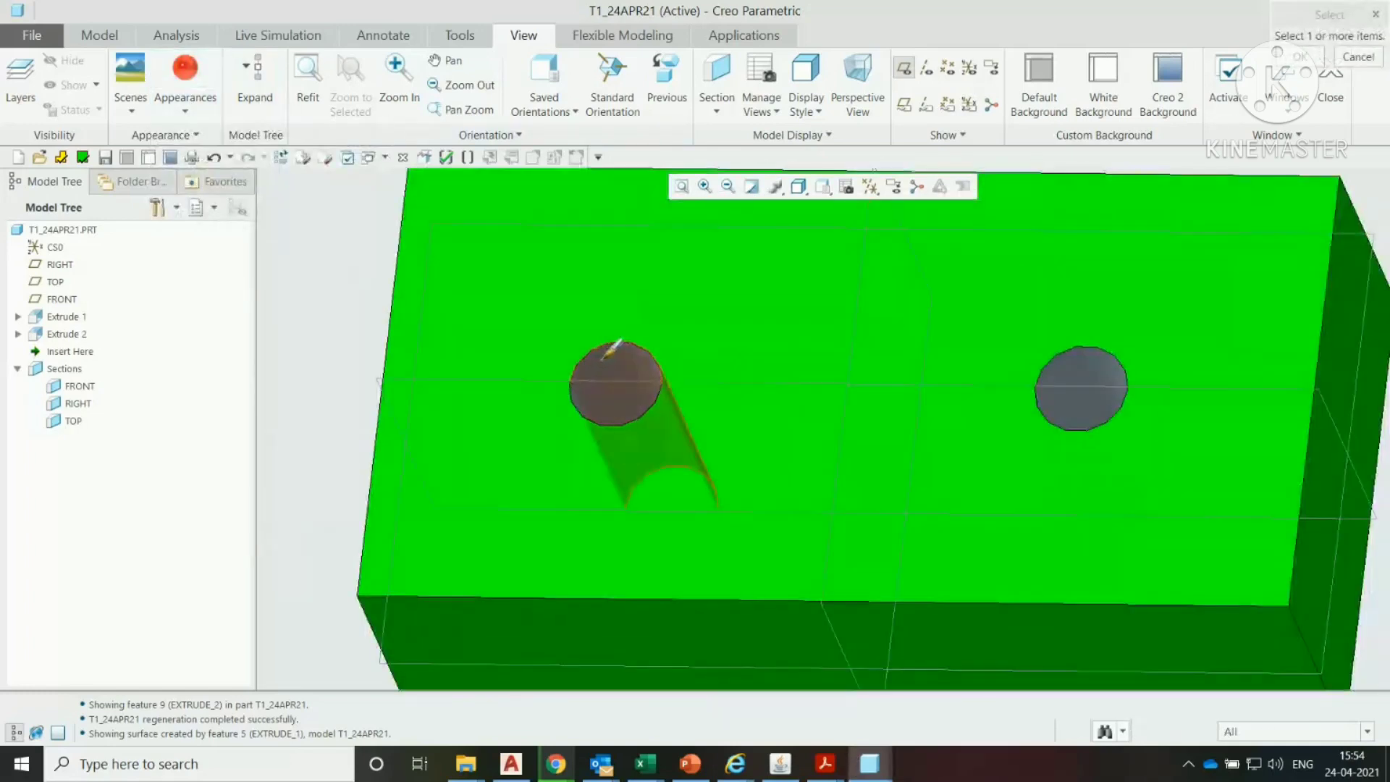
click(616, 350)
ctrl+click(1068, 346)
middle_click(1067, 344)
scroll(875, 294, up, 3)
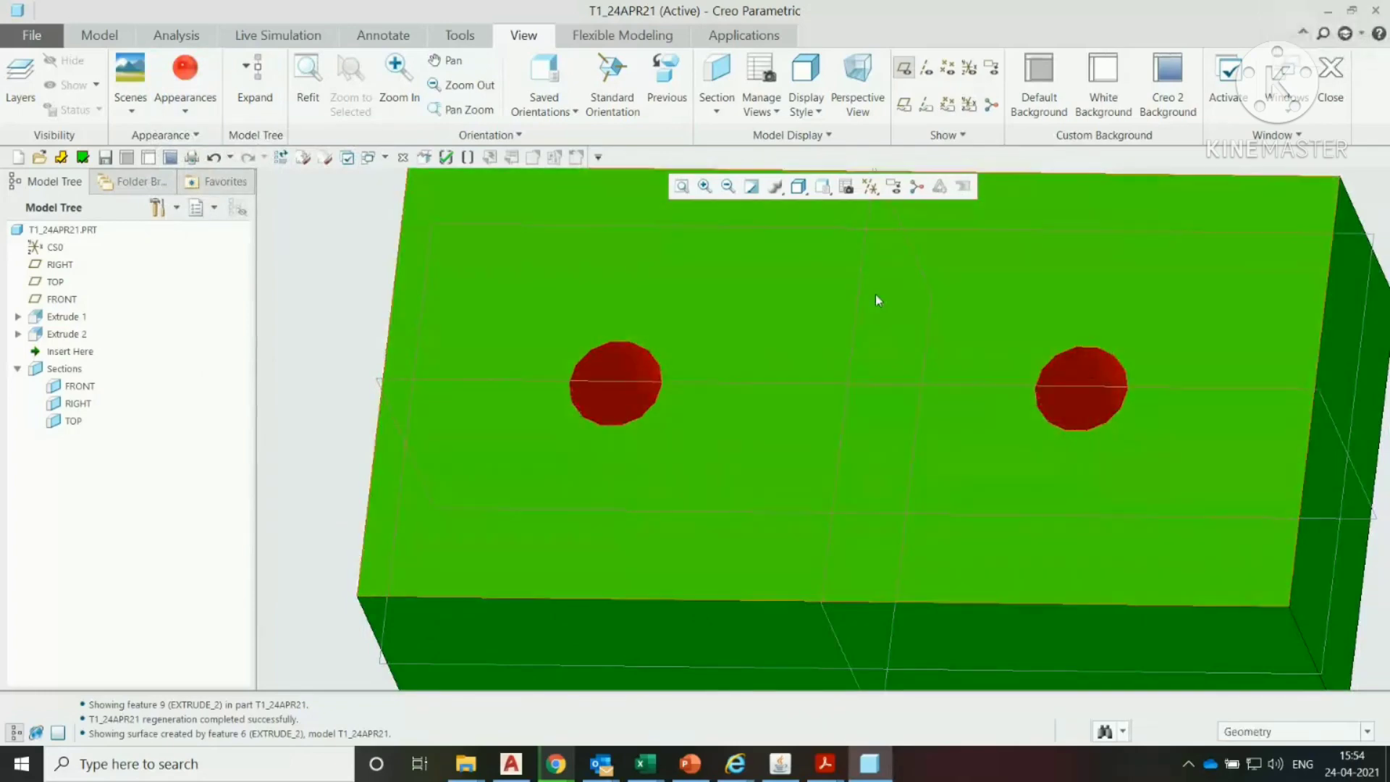
Step: Apply the current red appearance to the block's remaining unpainted back face
middle_drag(875, 294, 761, 539)
click(185, 72)
click(836, 427)
middle_click(835, 427)
scroll(761, 539, up, 4)
middle_drag(810, 438, 471, 472)
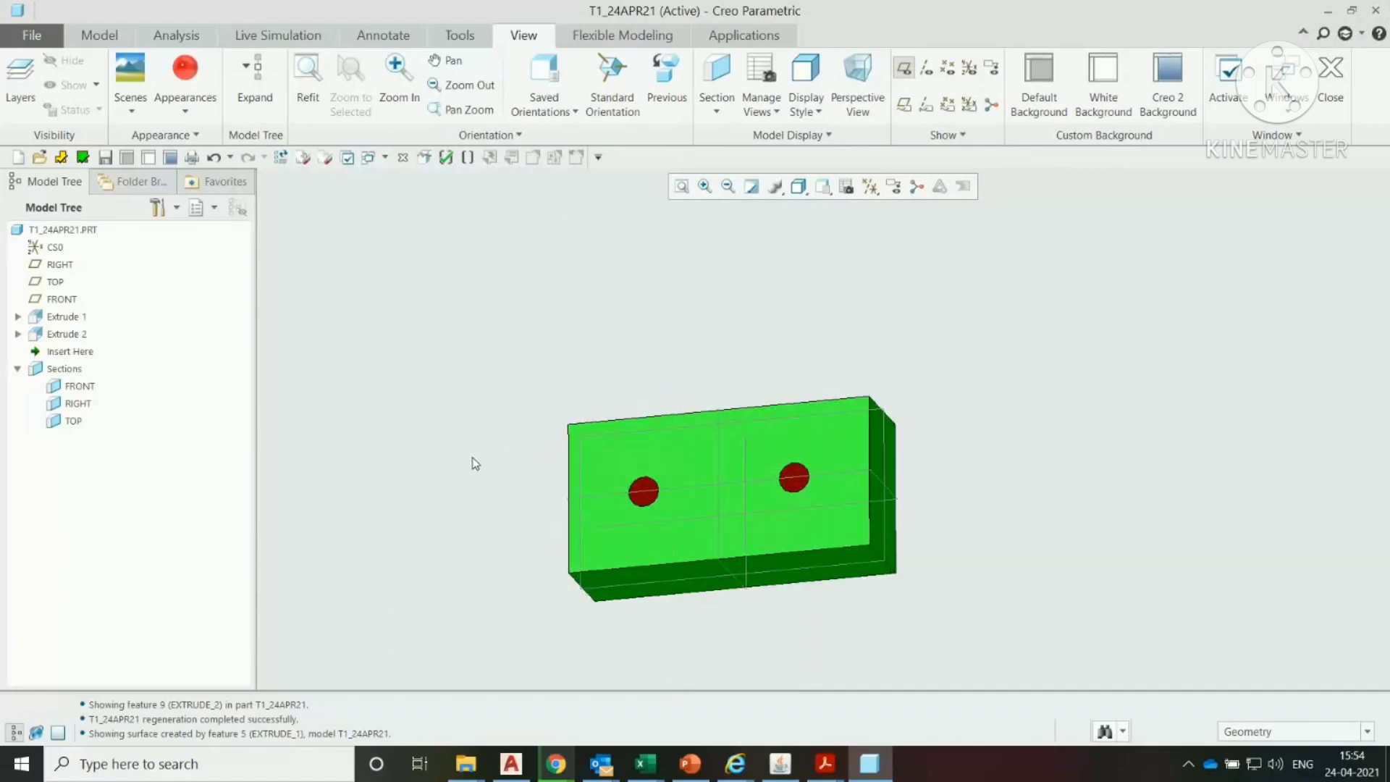
Step: Save the part T1_24APR21 in a new Desktop folder named Design_T_2021
key(ctrl+s)
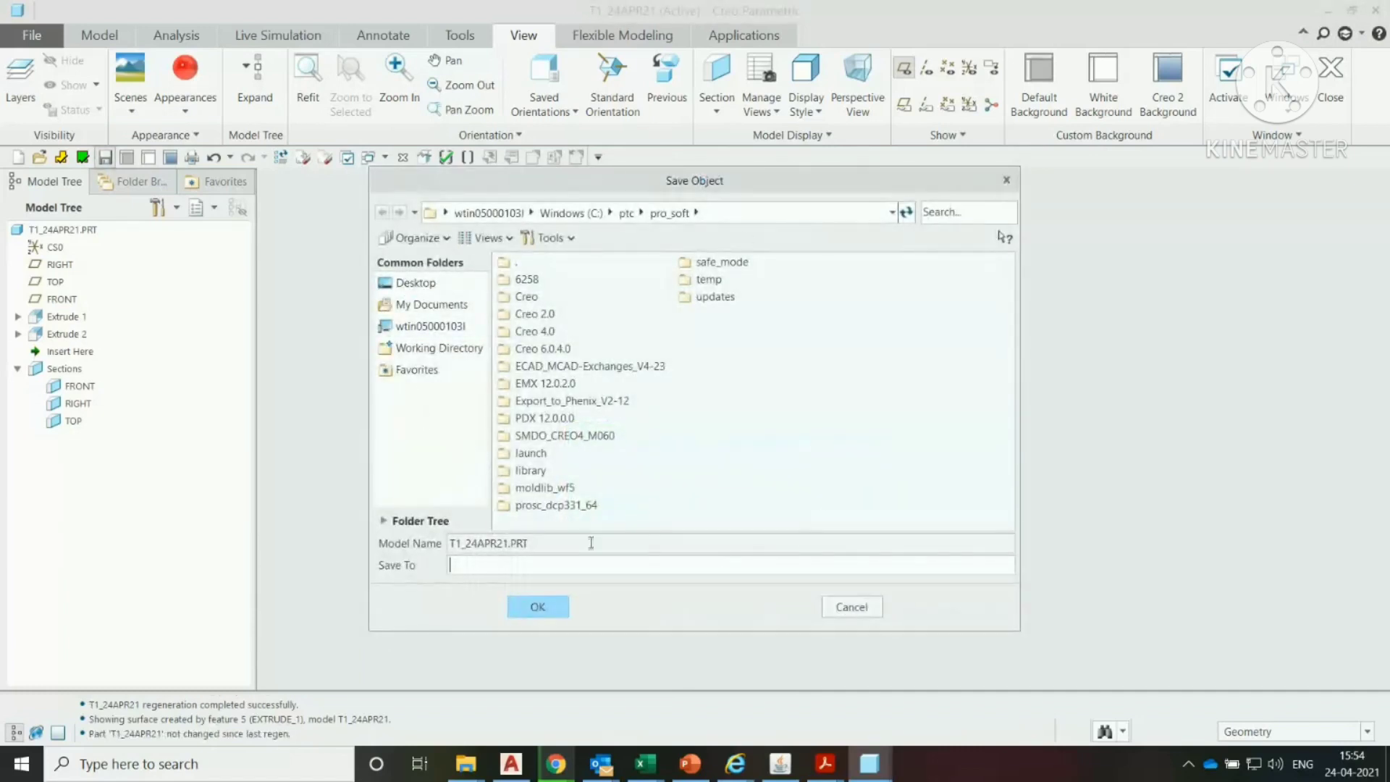
click(405, 283)
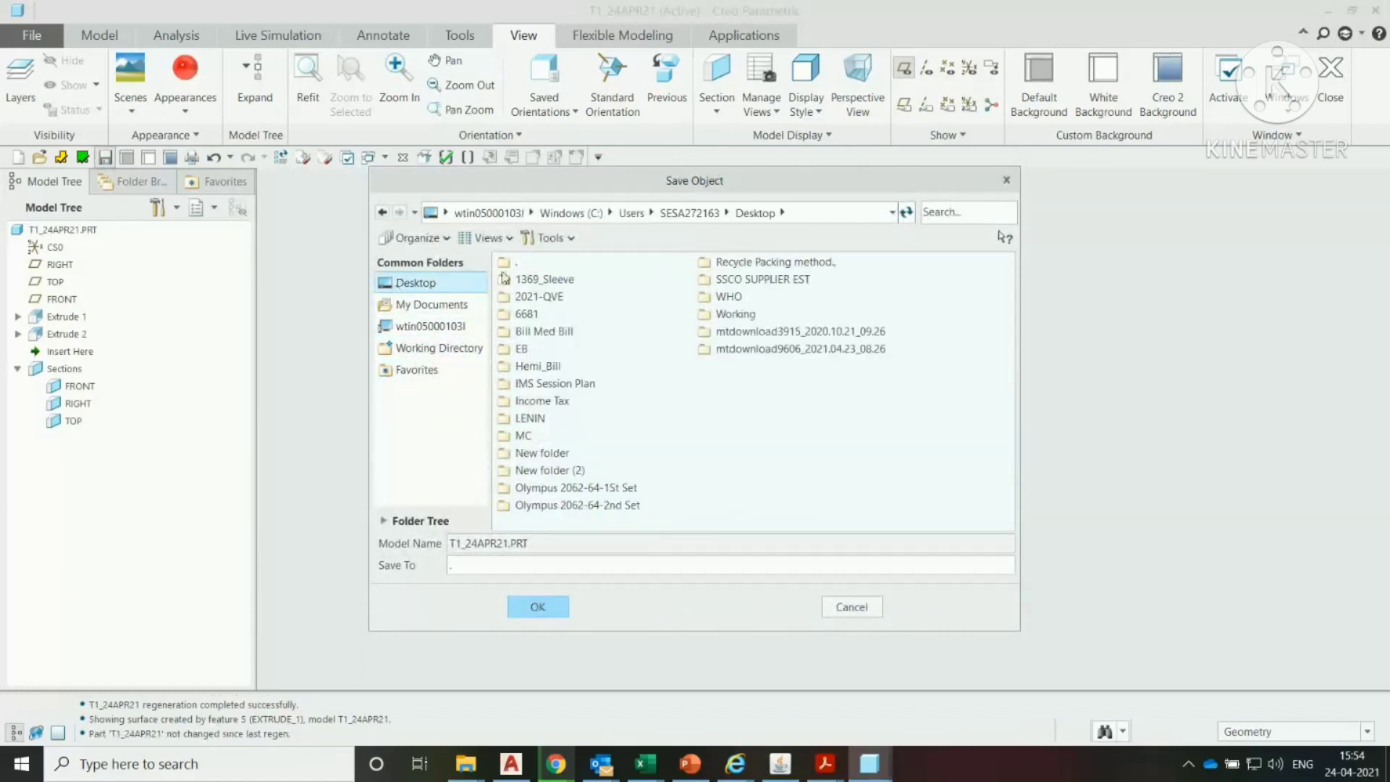
right_click(746, 398)
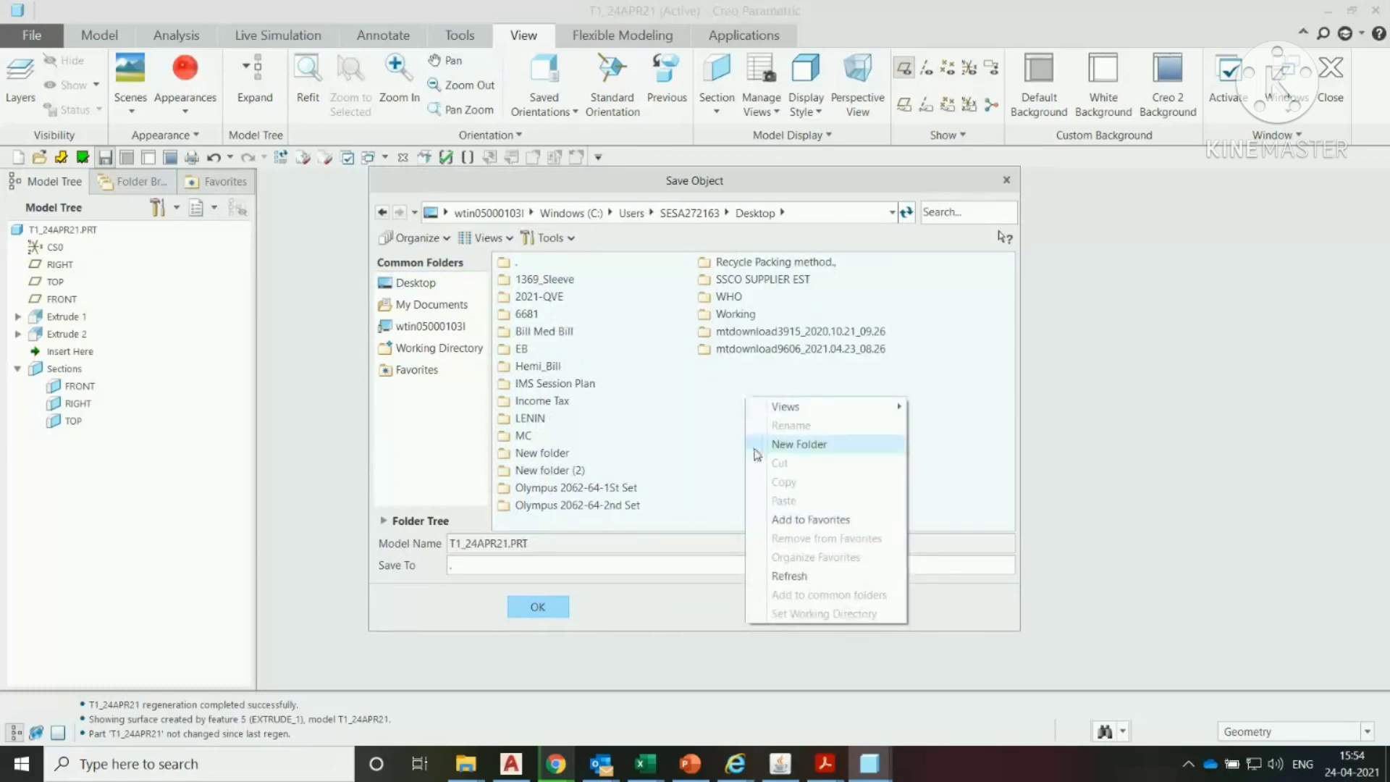
click(804, 444)
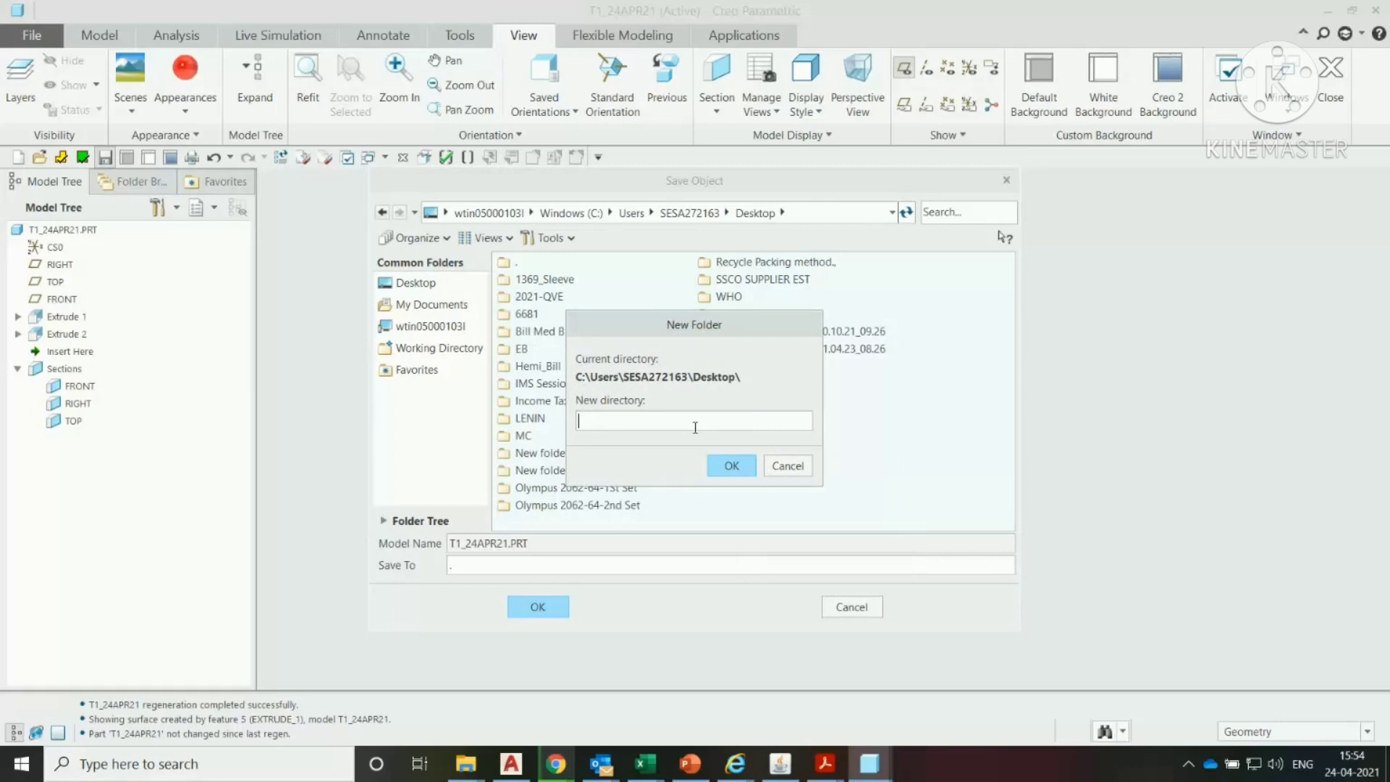
text(Design_T_2021)
click(730, 466)
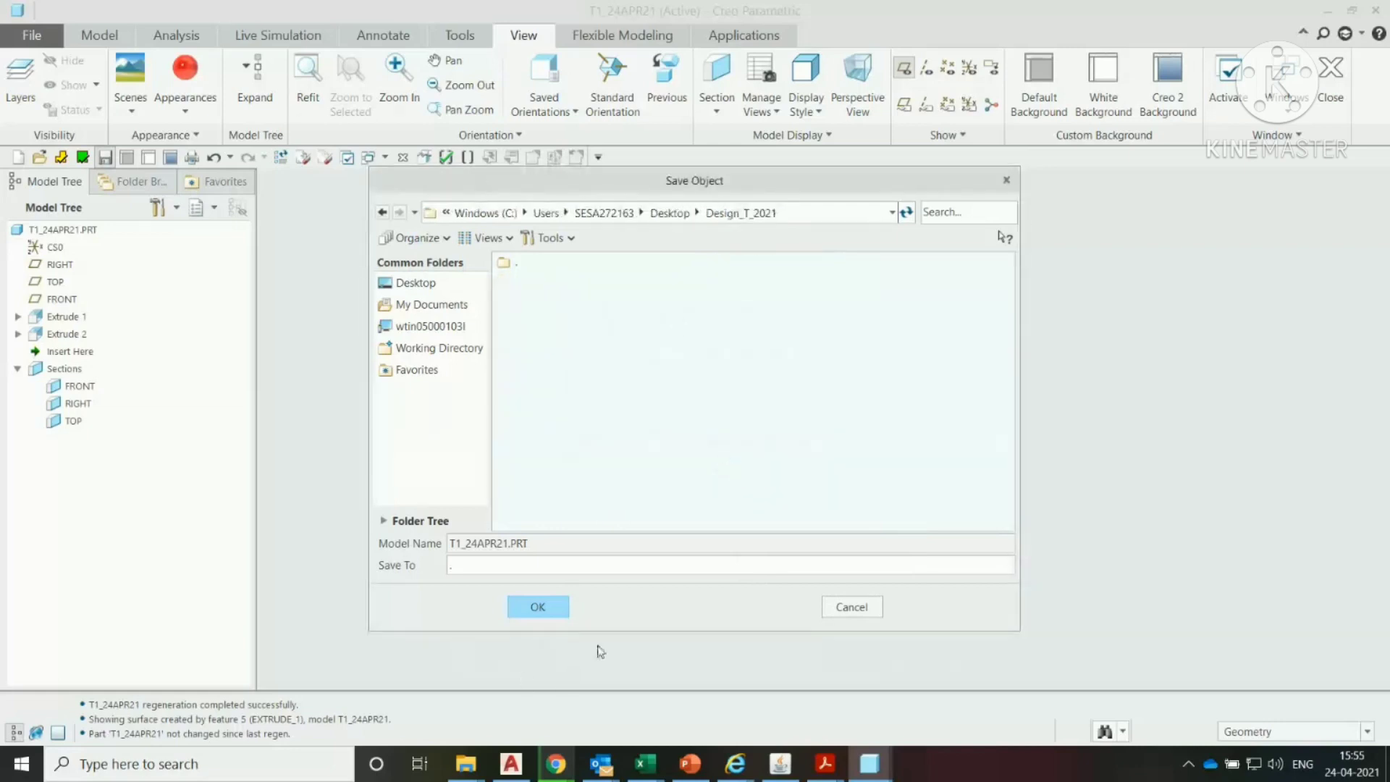
click(538, 608)
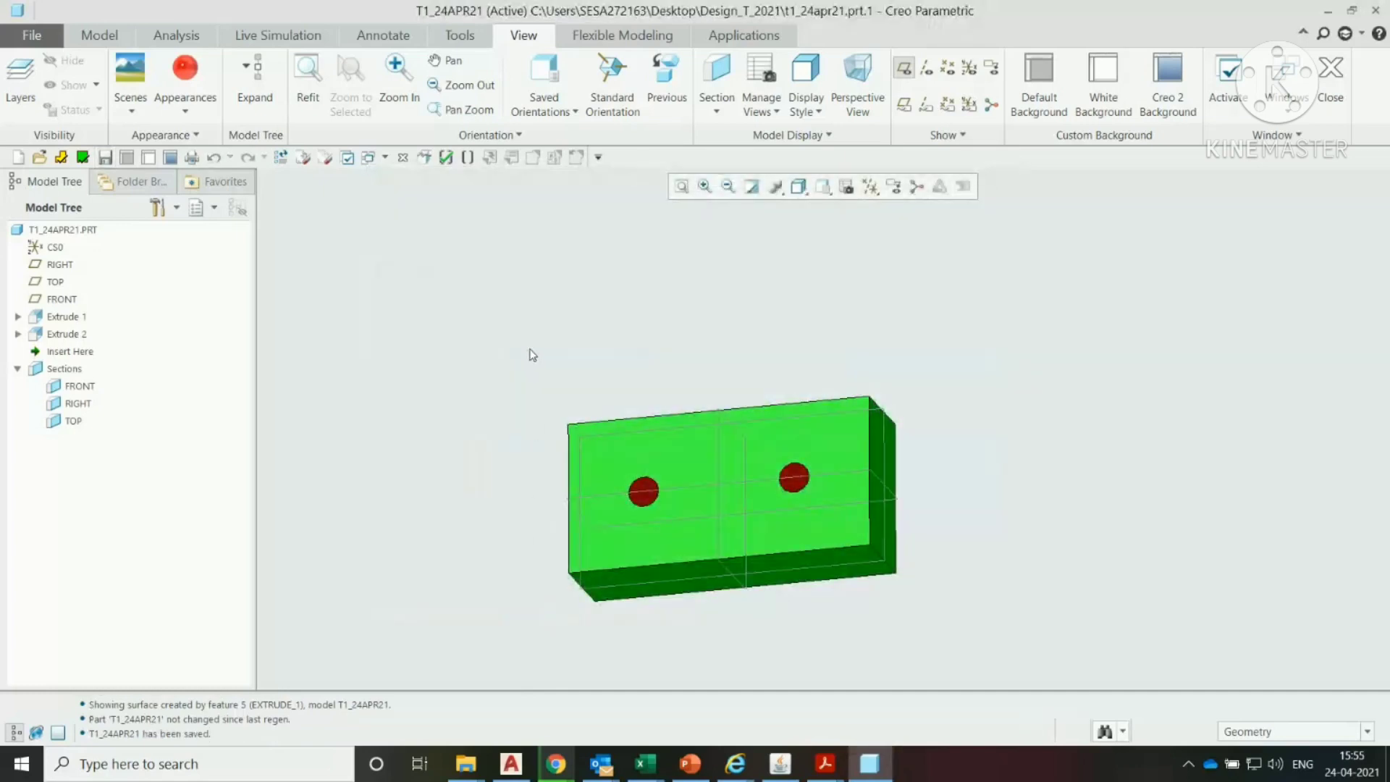
Step: Save the part again and delete all of its old versions
key(ctrl+s)
key(ctrl+s)
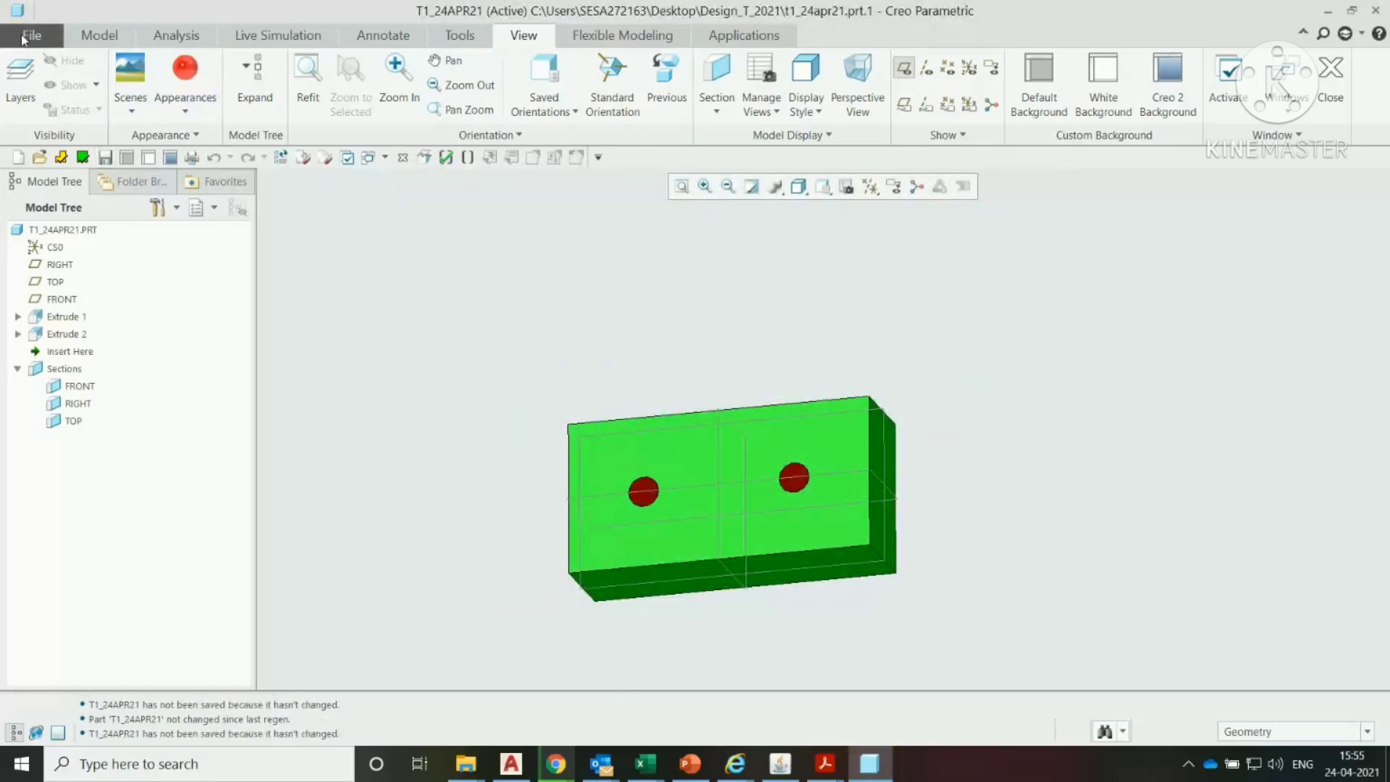
click(32, 34)
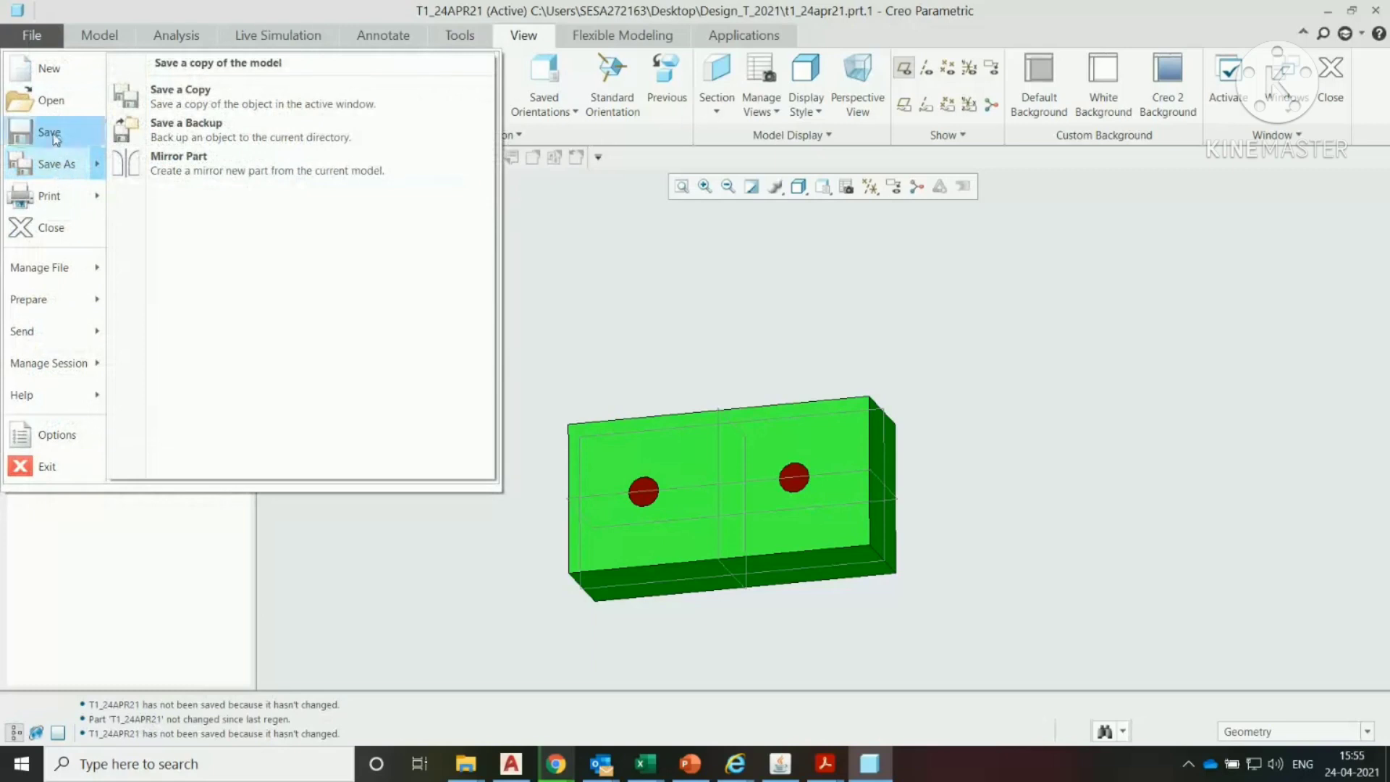
mouse_move(55, 166)
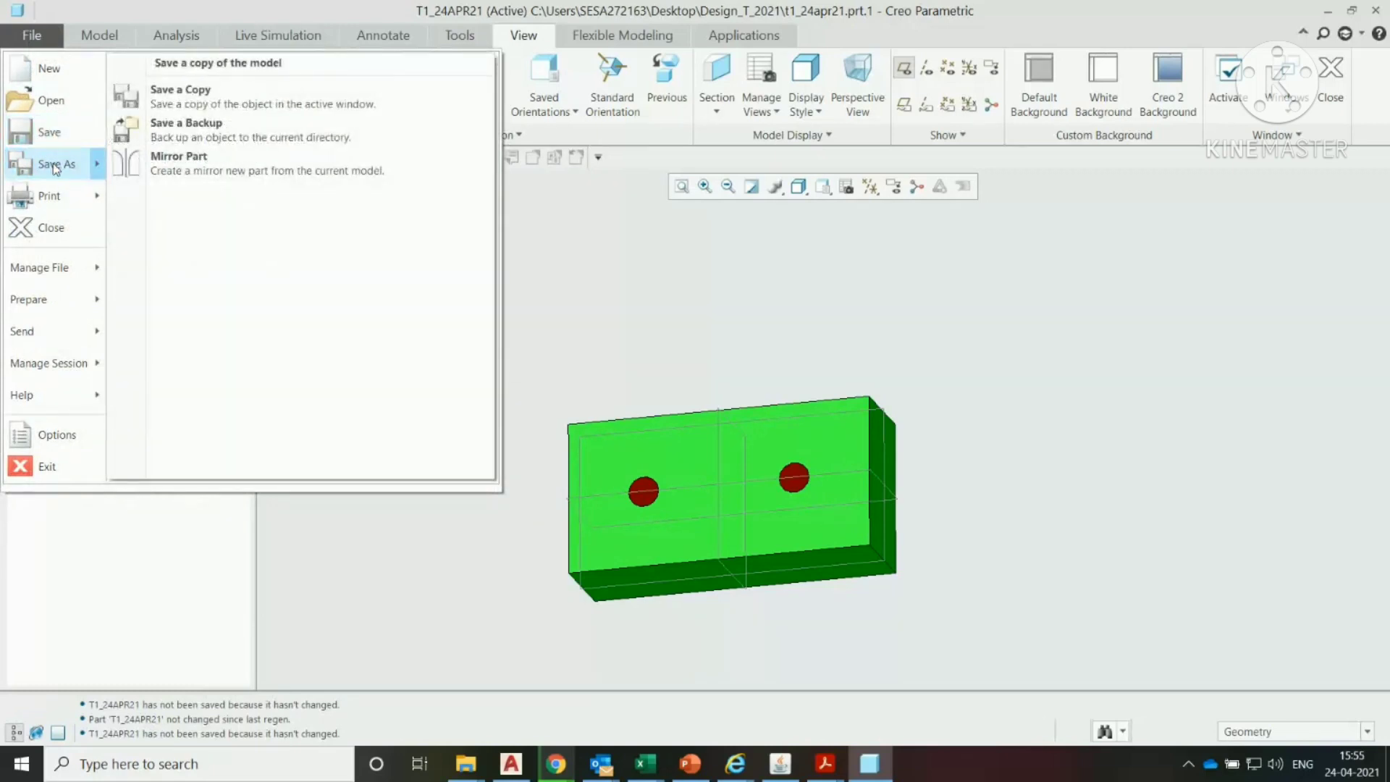
mouse_move(58, 267)
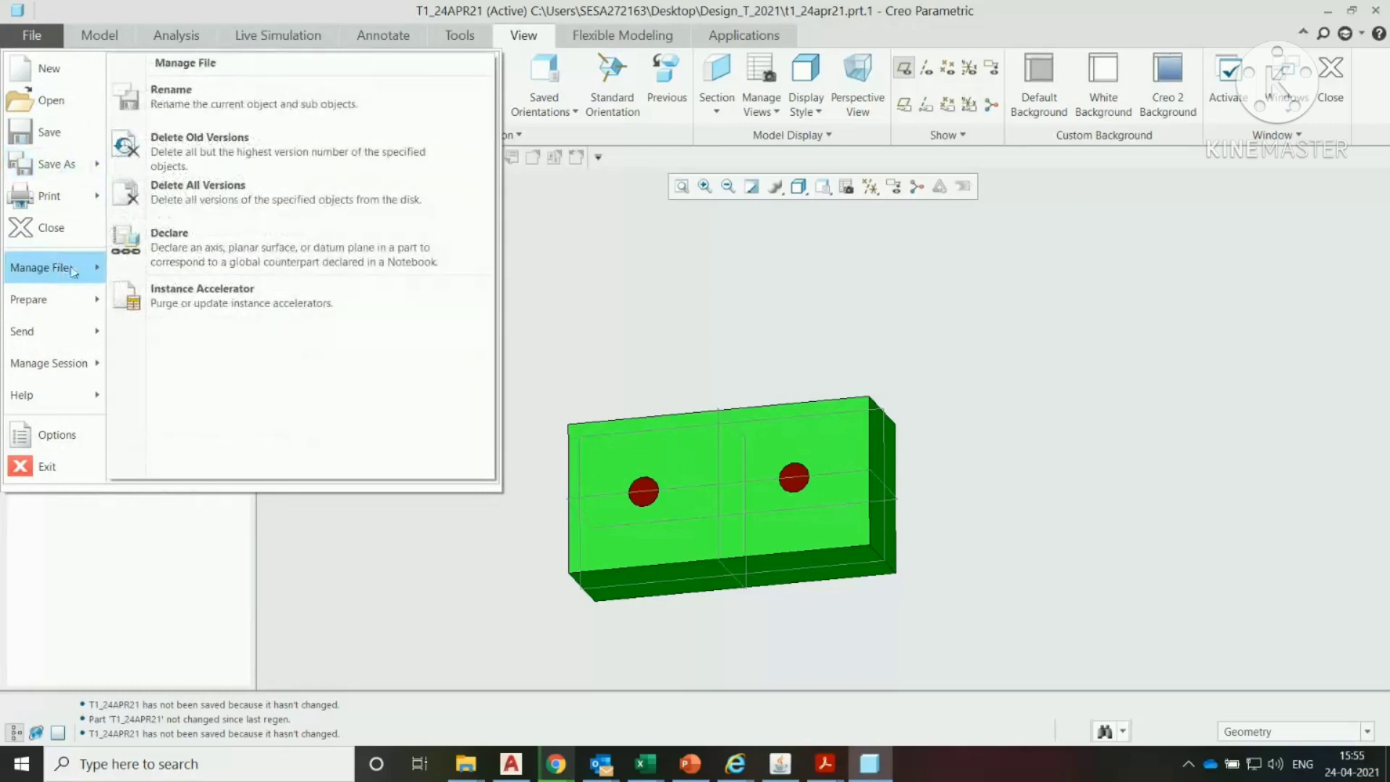
click(322, 148)
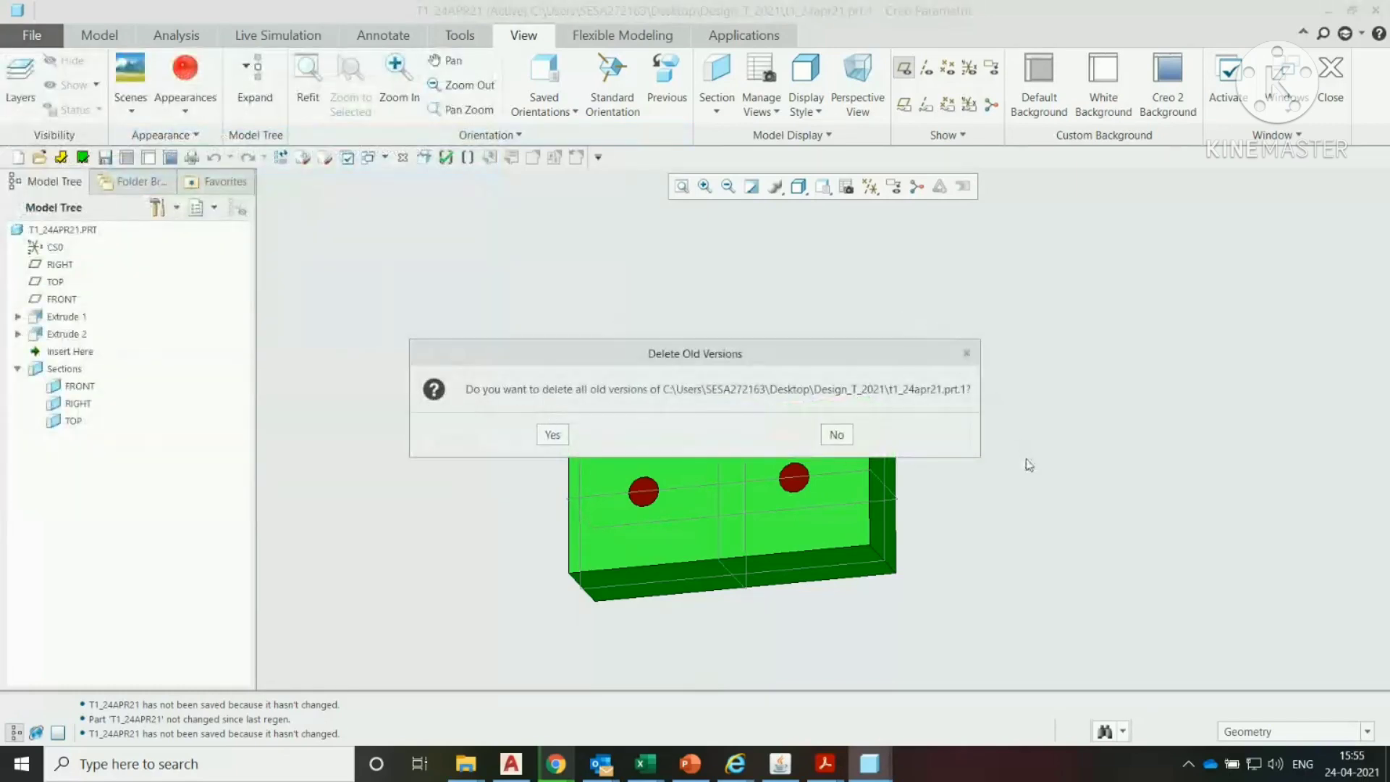
click(553, 437)
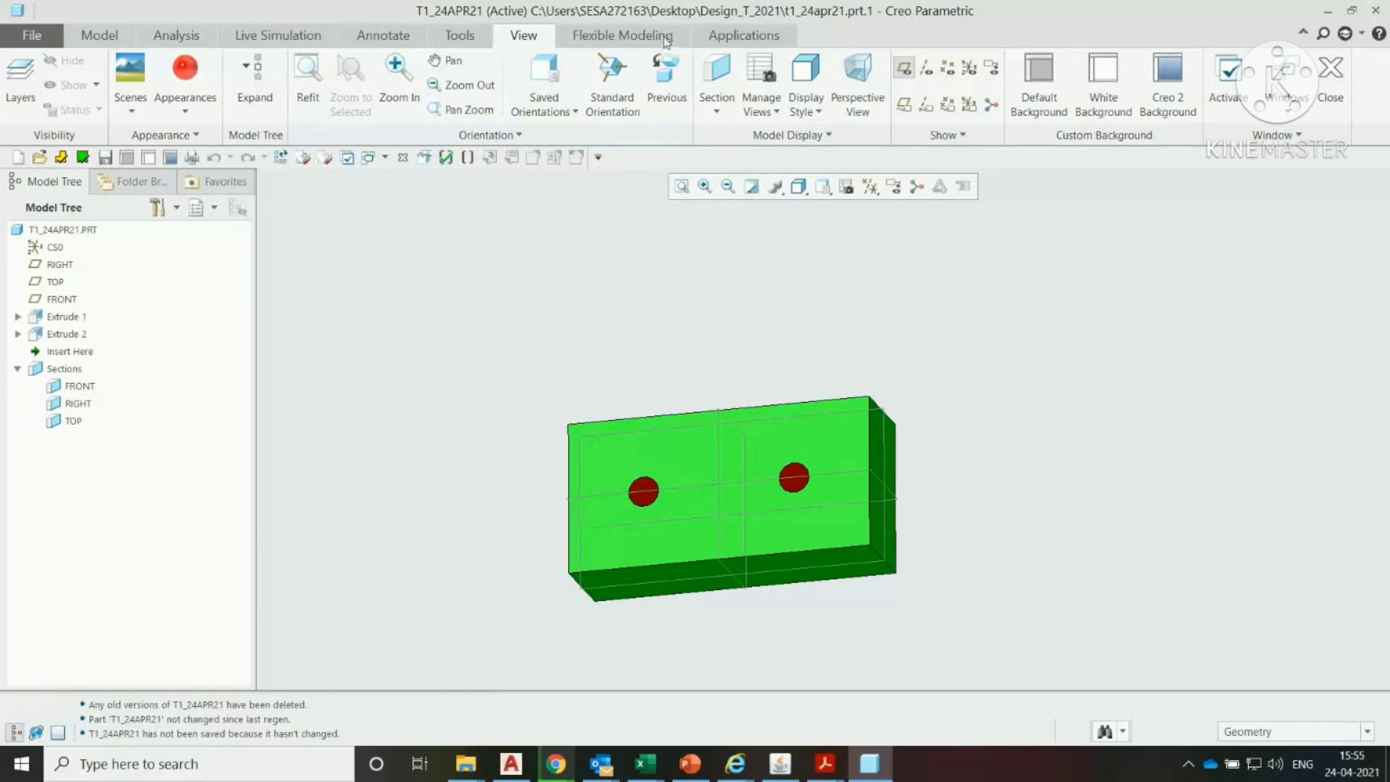
Step: Close the T1_24APR21 part window
click(621, 35)
click(524, 35)
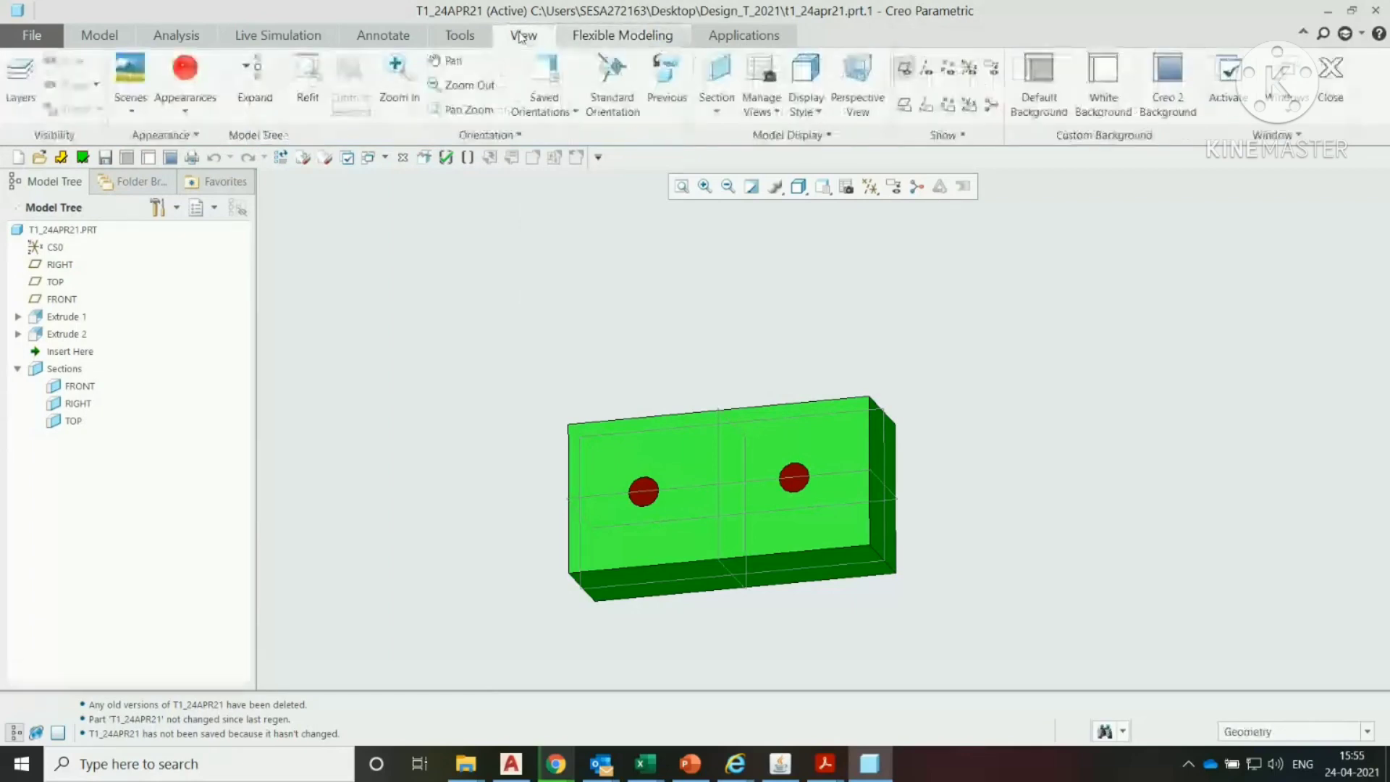
click(1321, 91)
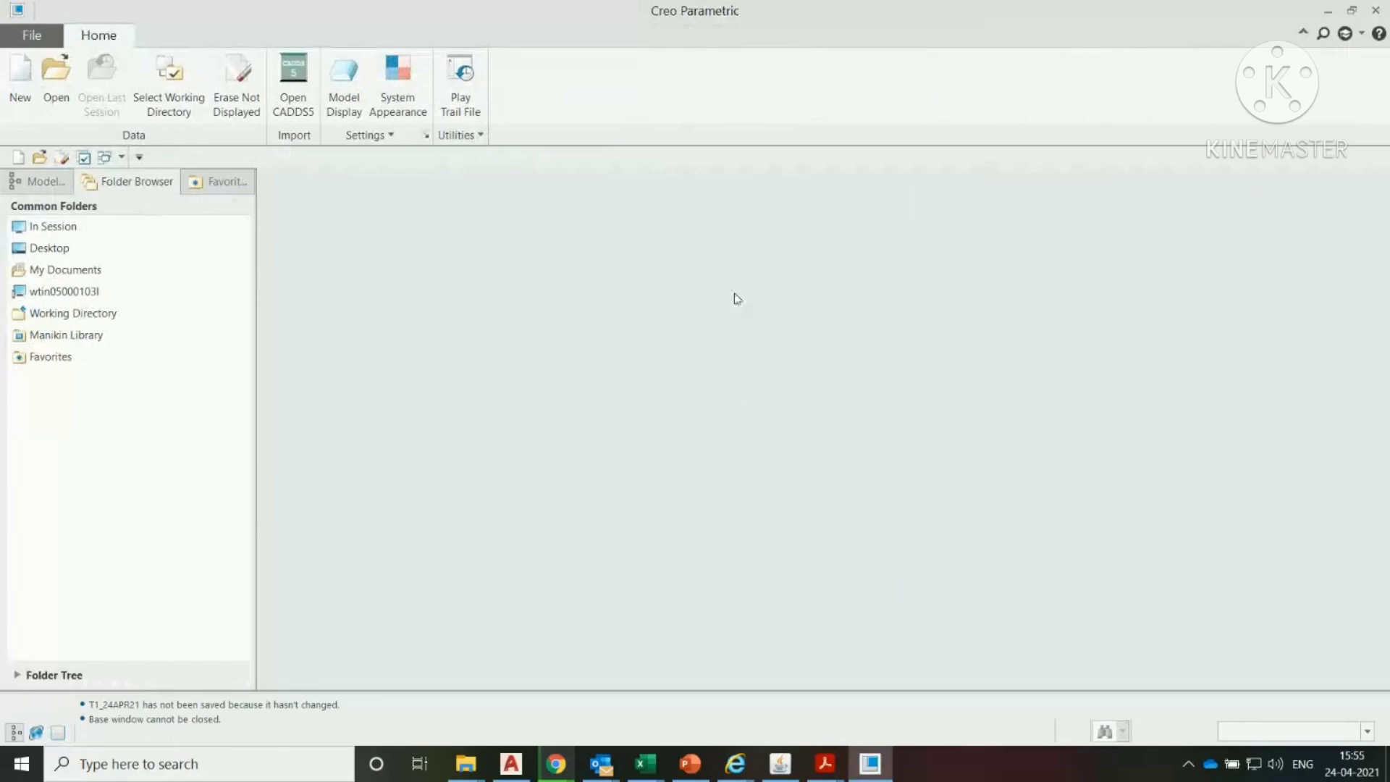
Step: Create a Desktop folder named Design_T1 and set it as the working directory
click(173, 109)
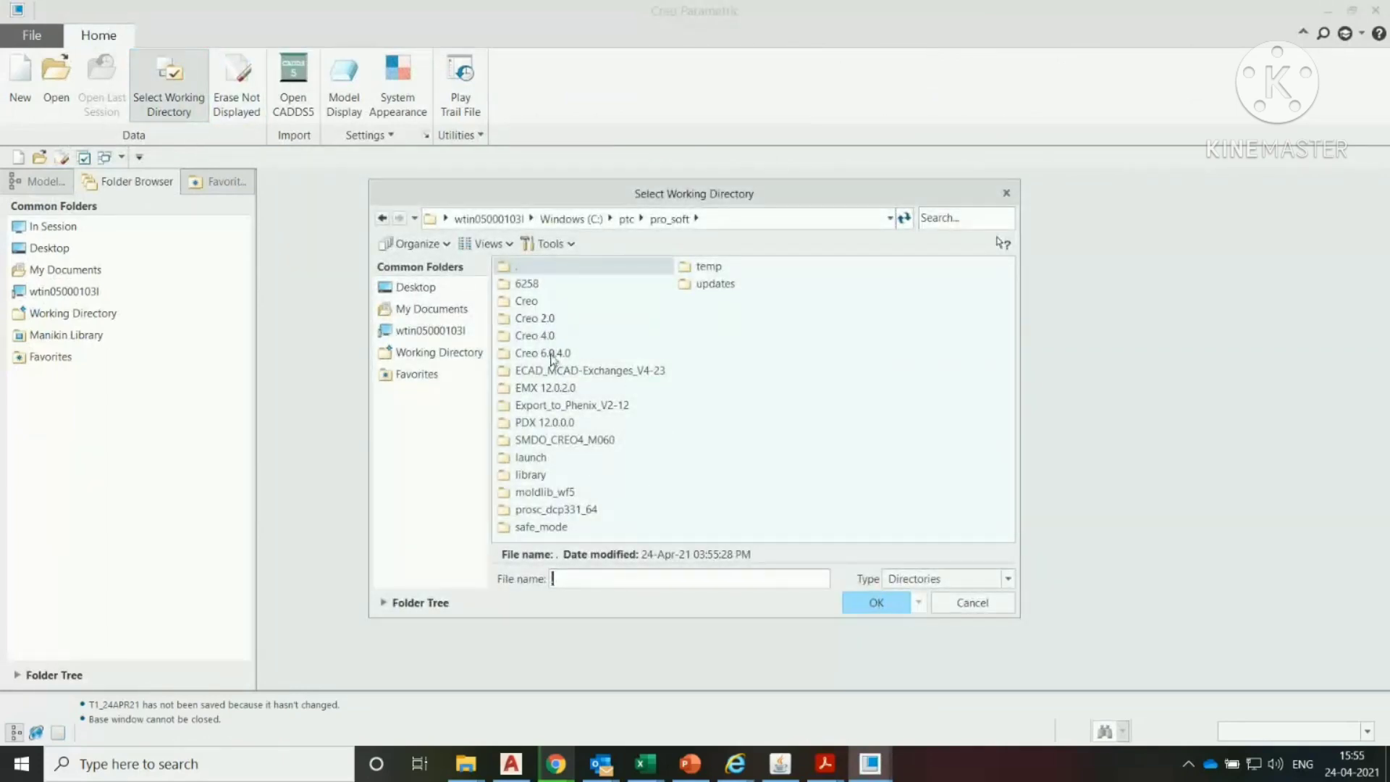
right_click(724, 371)
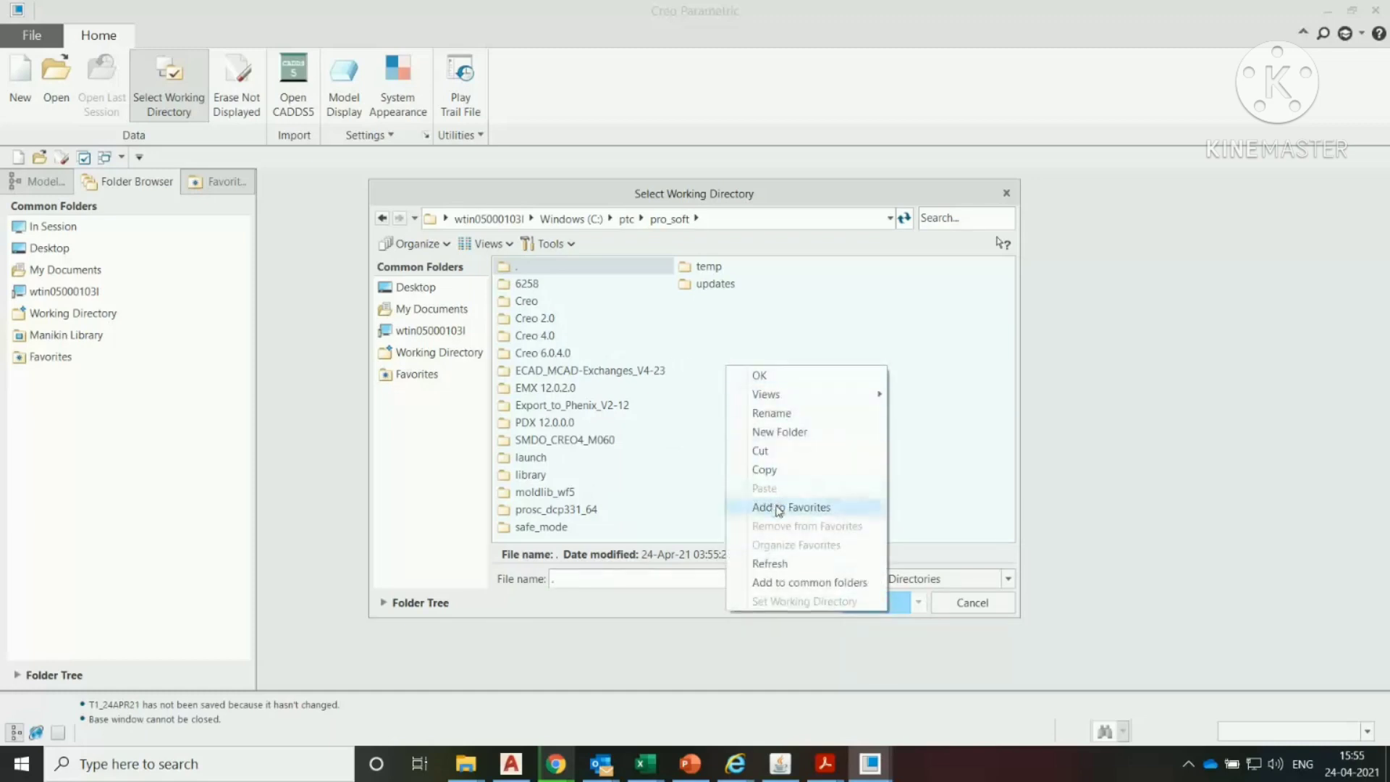
click(425, 286)
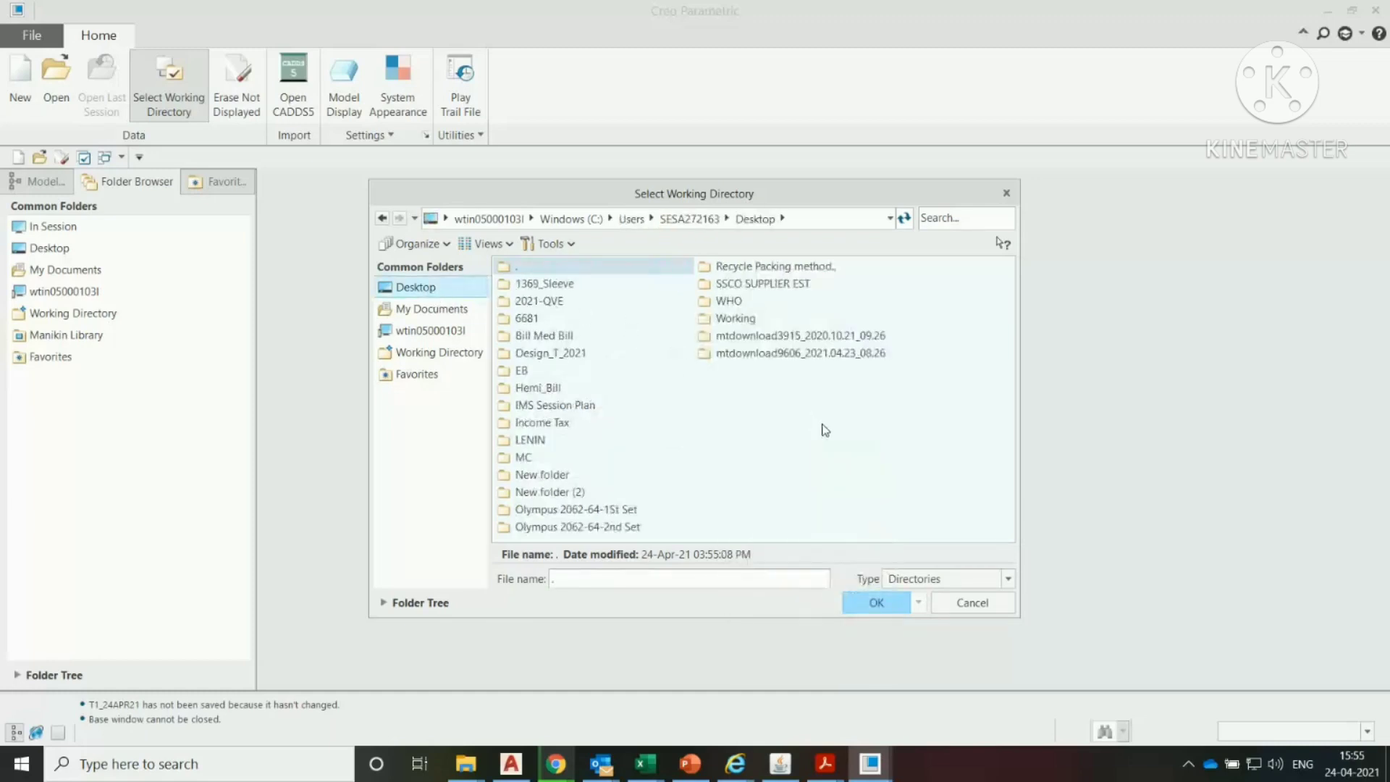
right_click(824, 430)
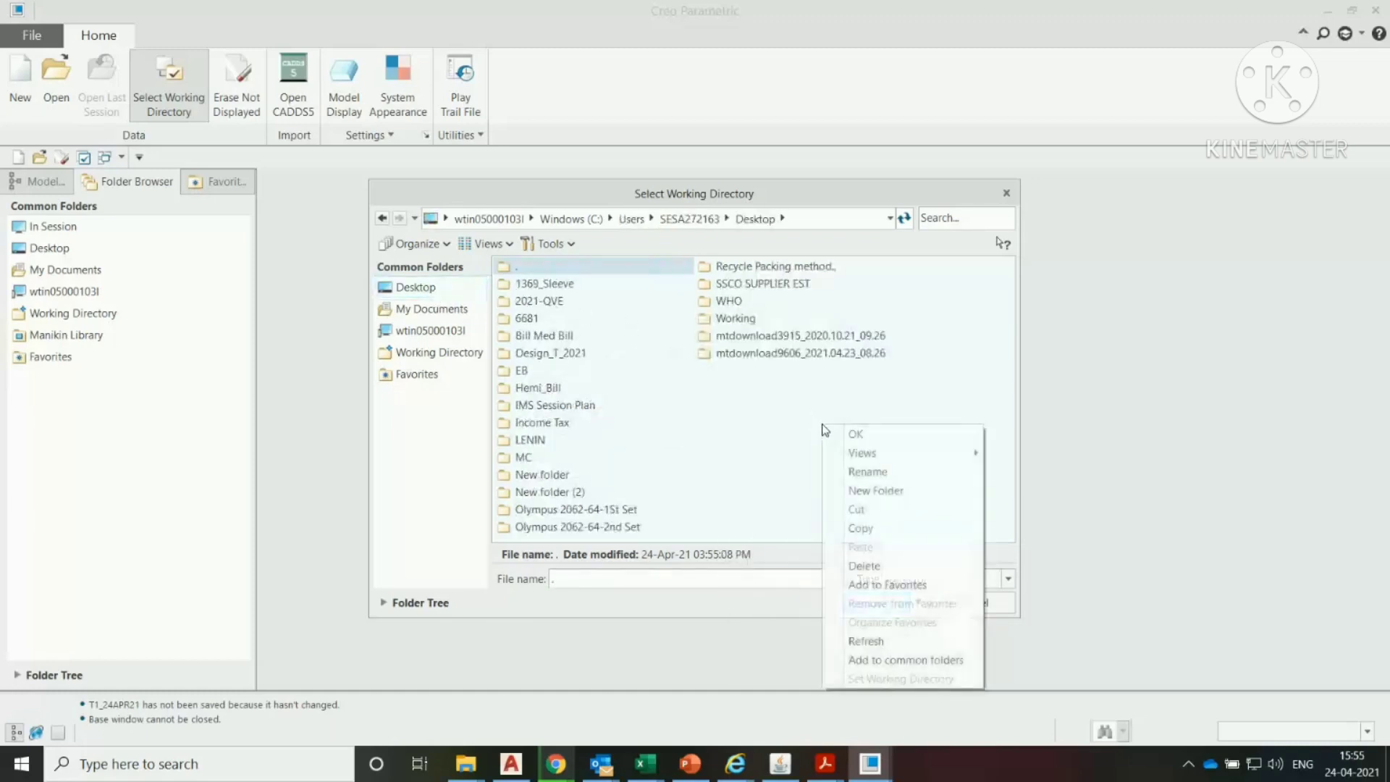
click(875, 491)
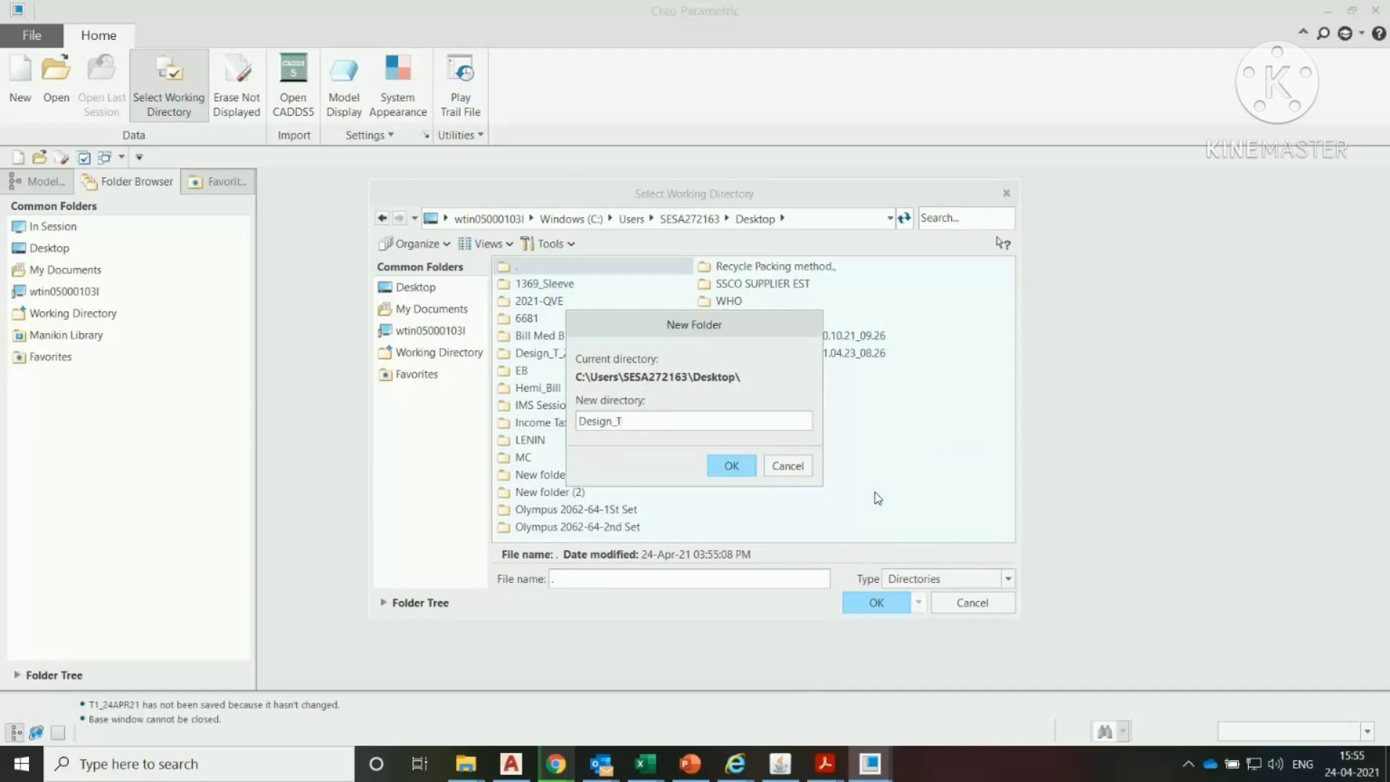
click(731, 463)
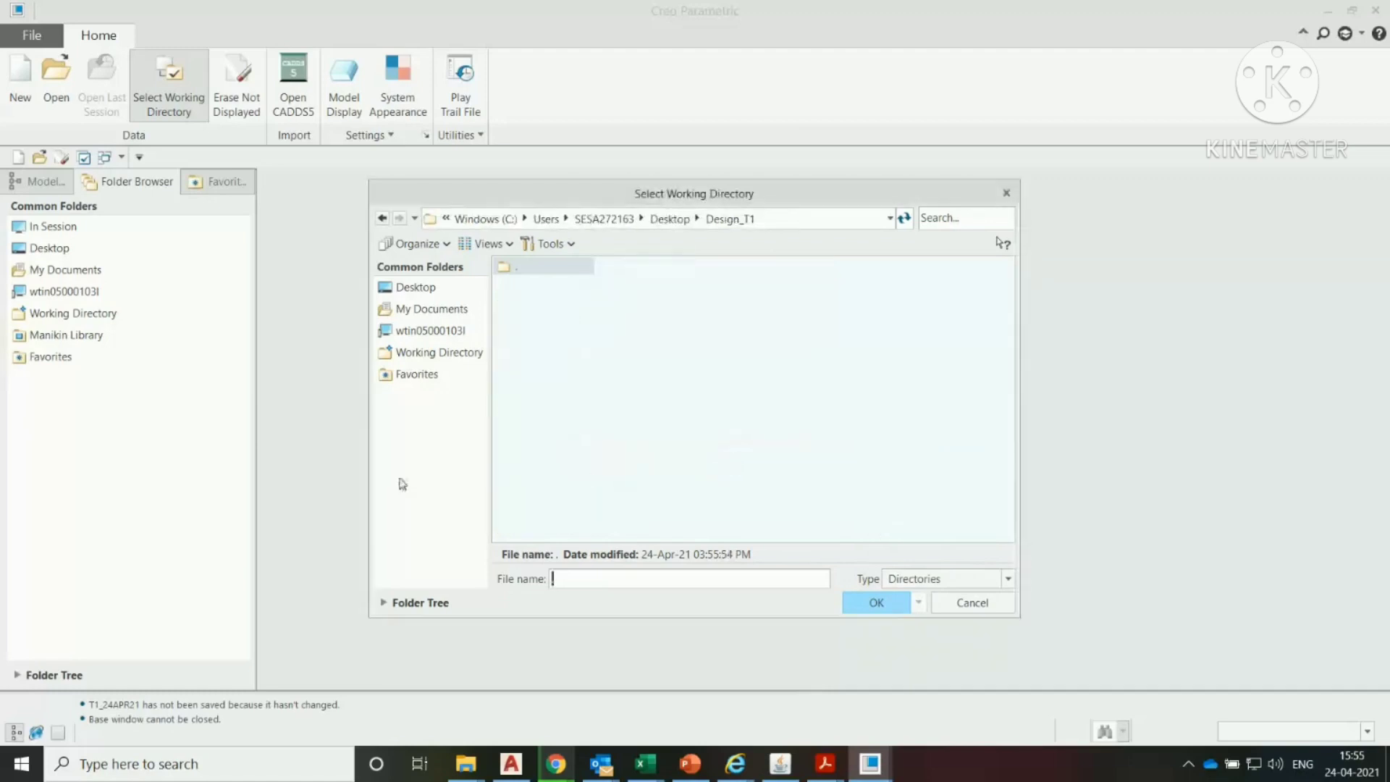
click(731, 219)
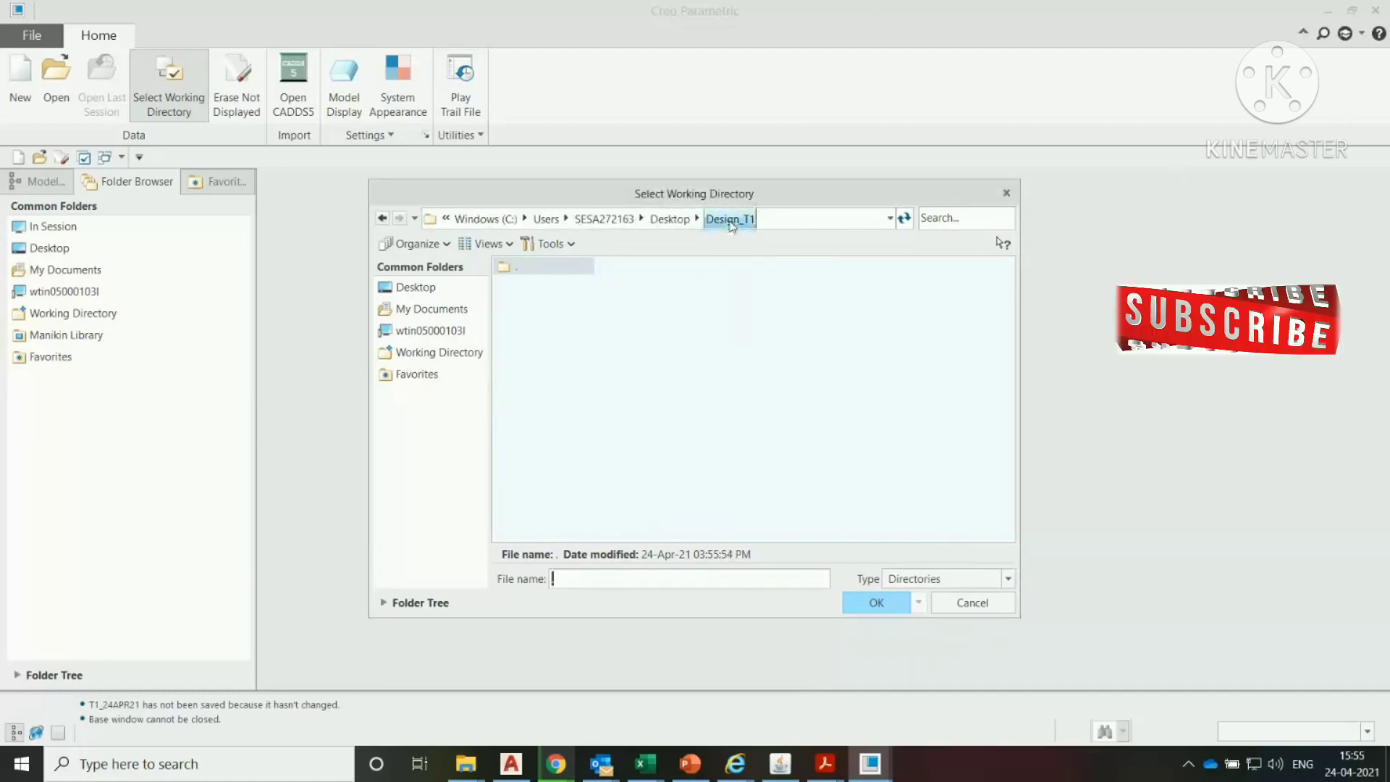
click(876, 603)
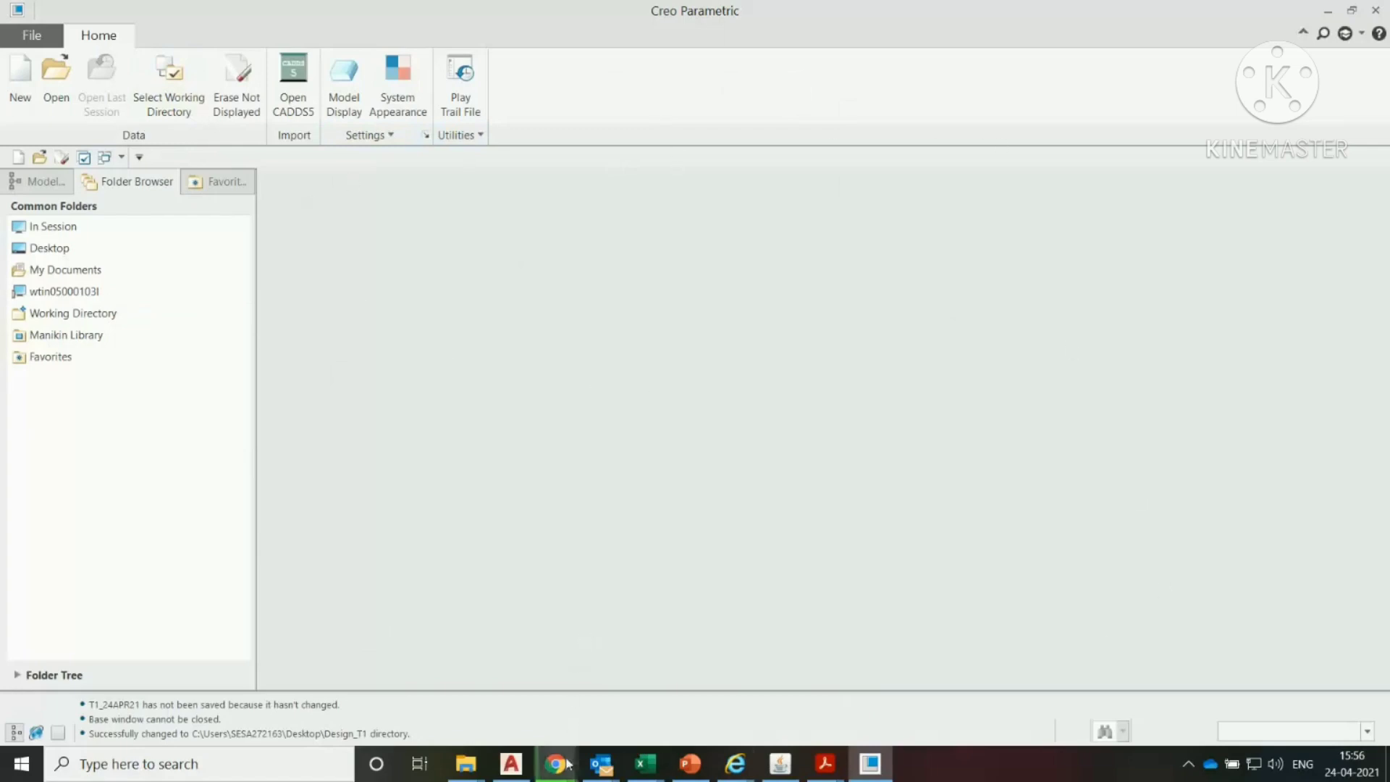
mouse_move(557, 765)
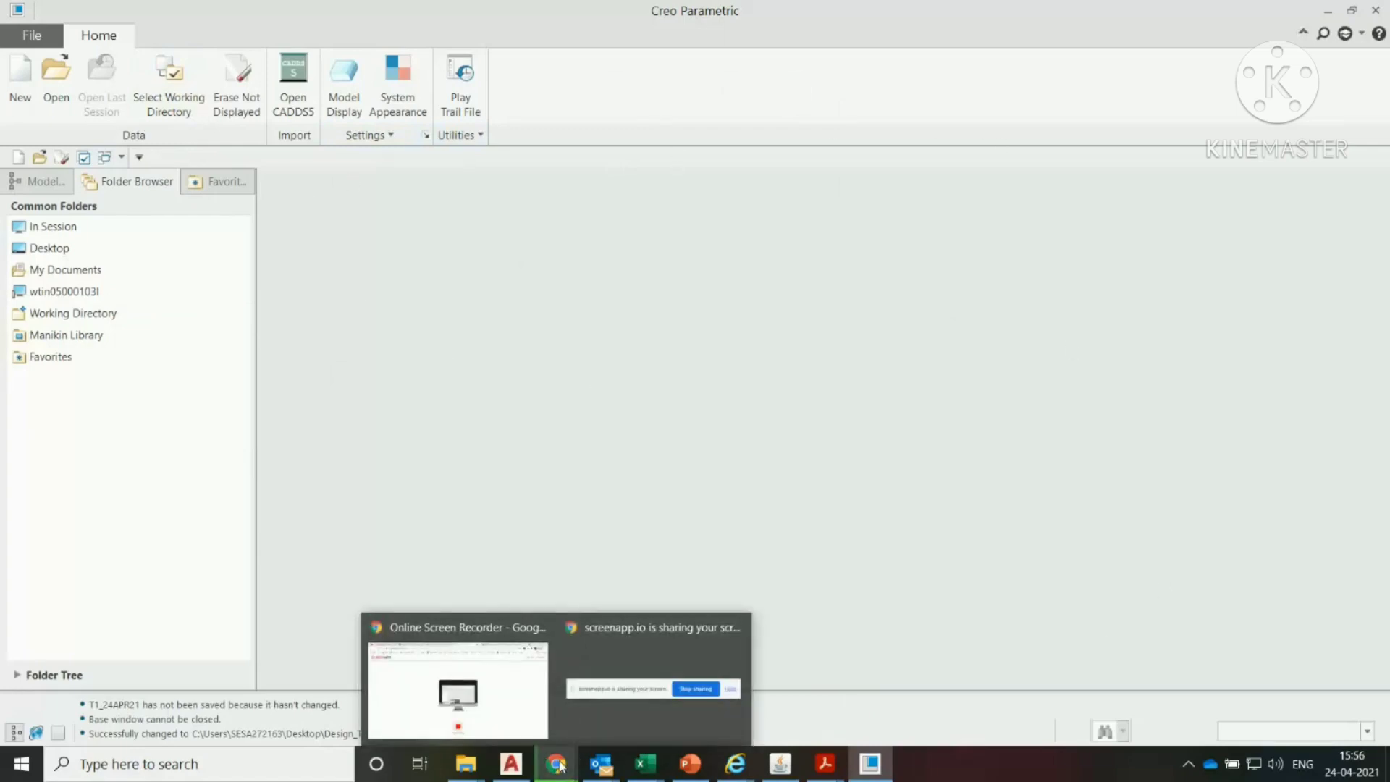
click(617, 698)
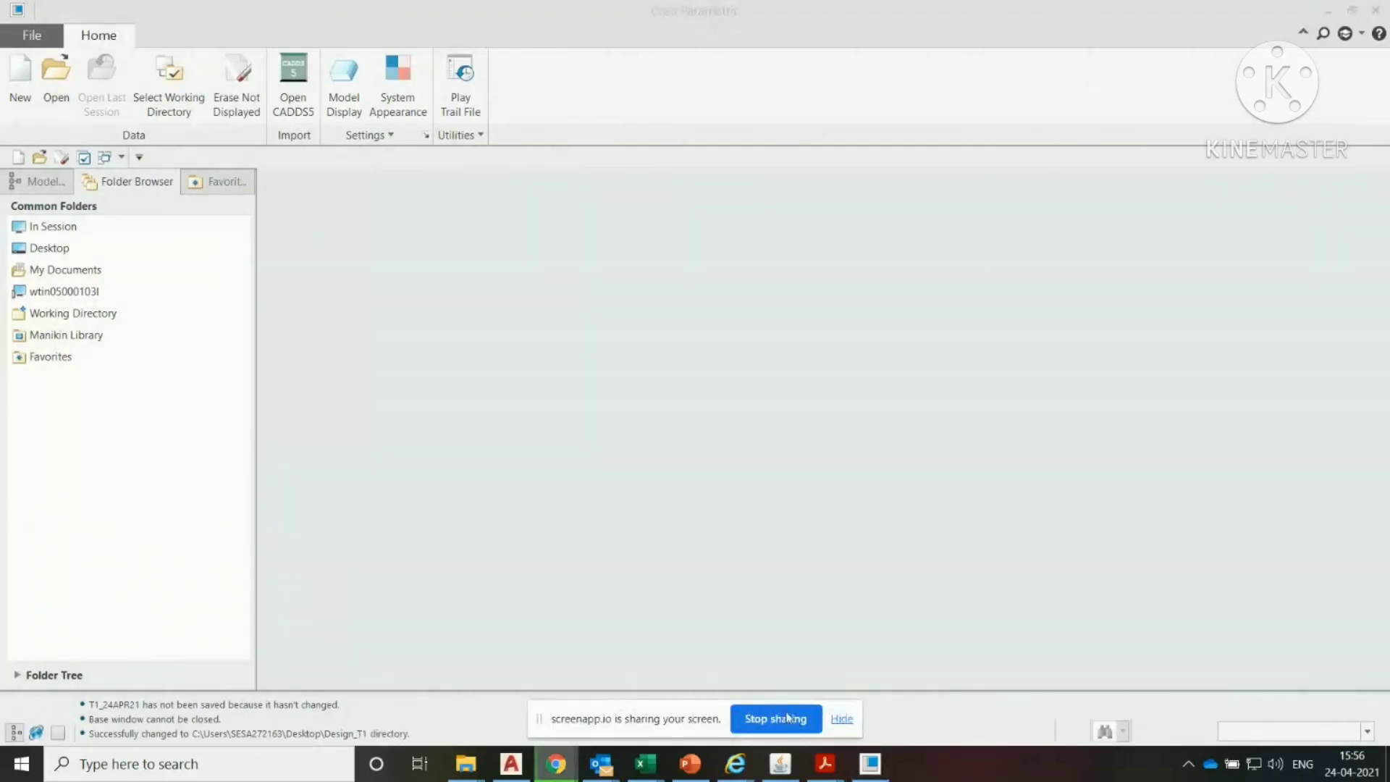